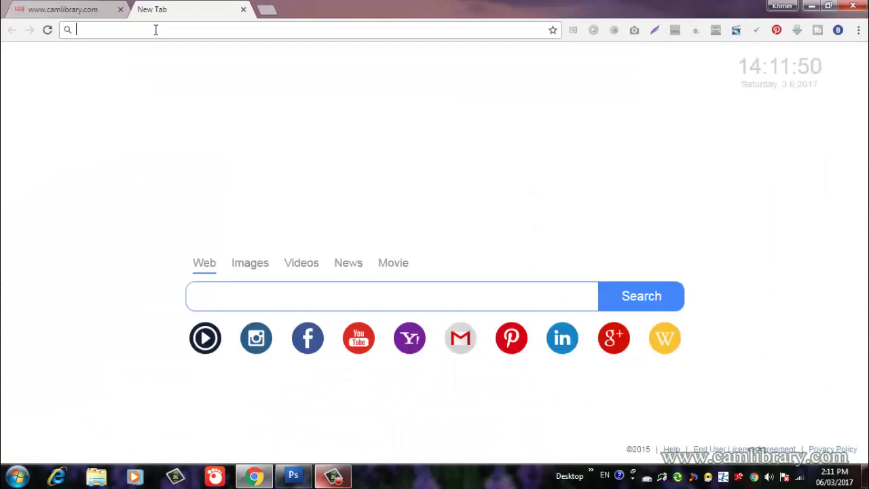
pyautogui.write('dha')
pyautogui.press('Return')
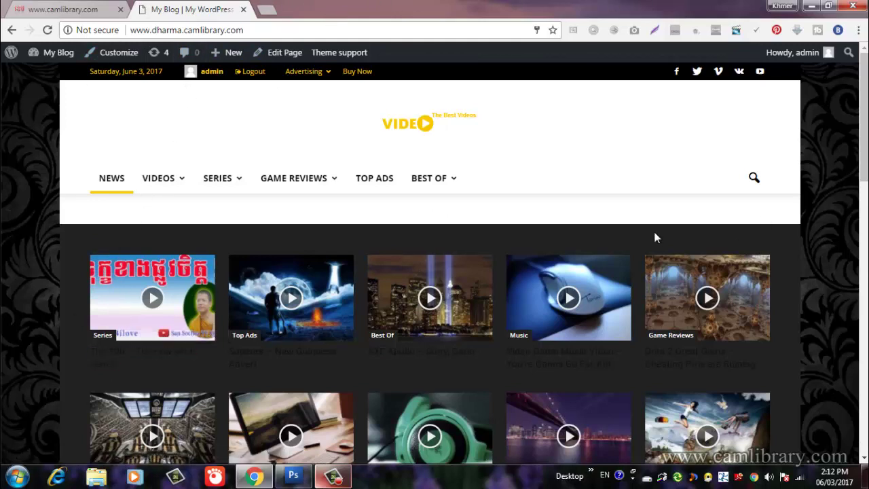
pyautogui.doubleClick(290, 30)
pyautogui.click(291, 31)
pyautogui.write('/')
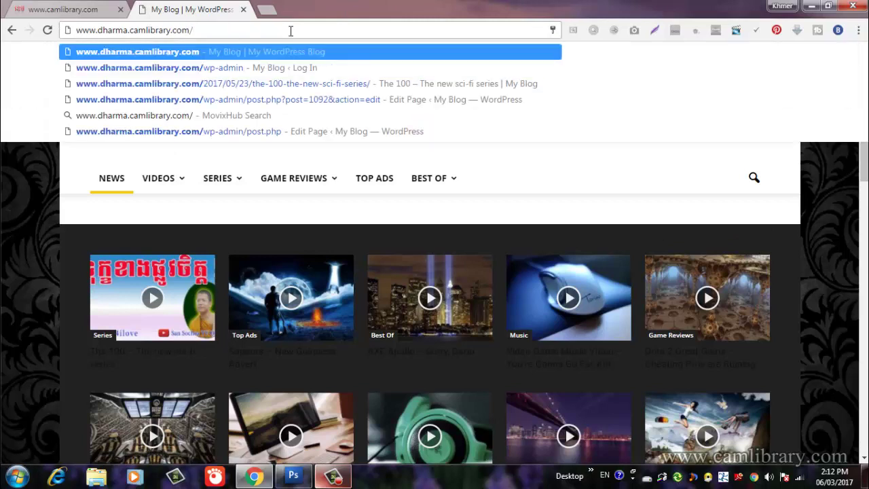
pyautogui.write('wp-a')
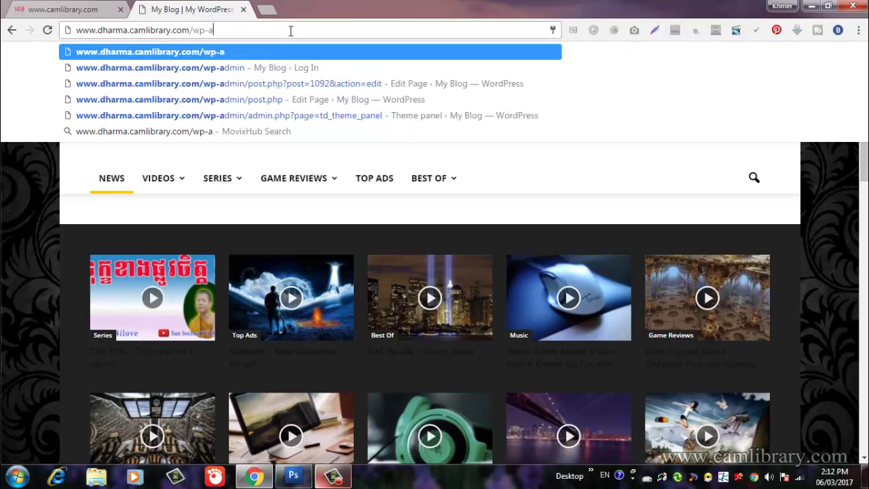
pyautogui.write('dmin')
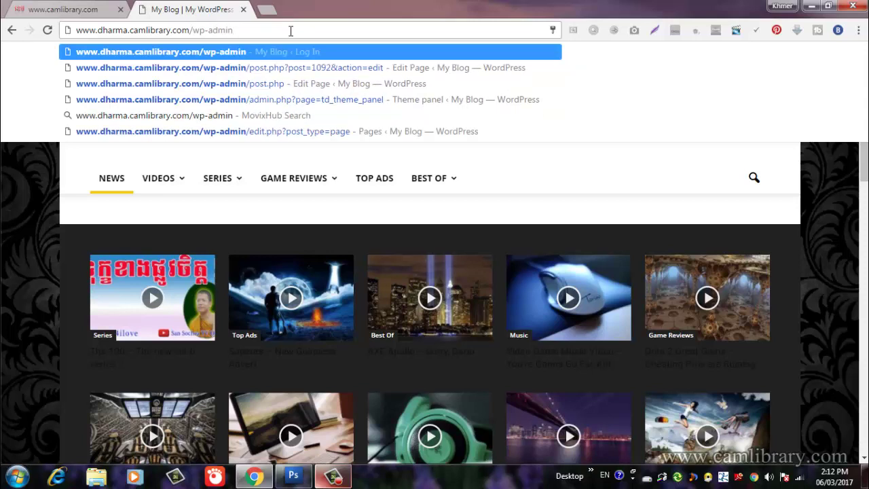
pyautogui.click(298, 53)
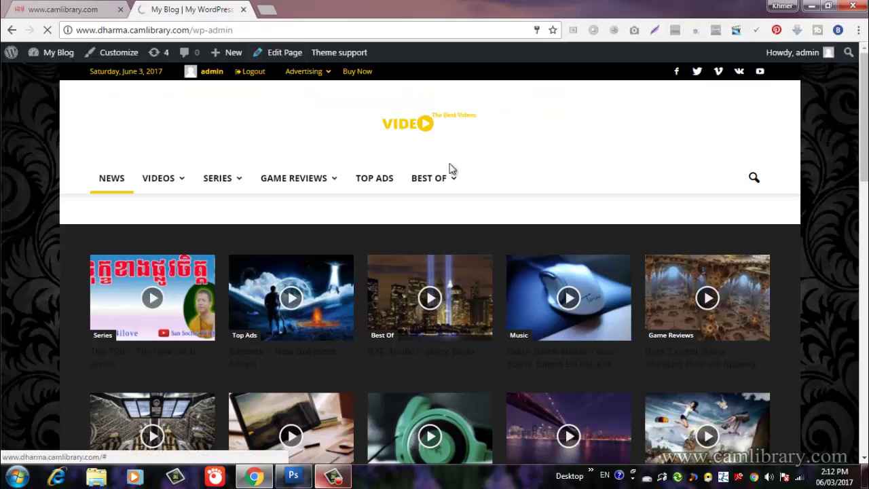
pyautogui.moveTo(451, 169)
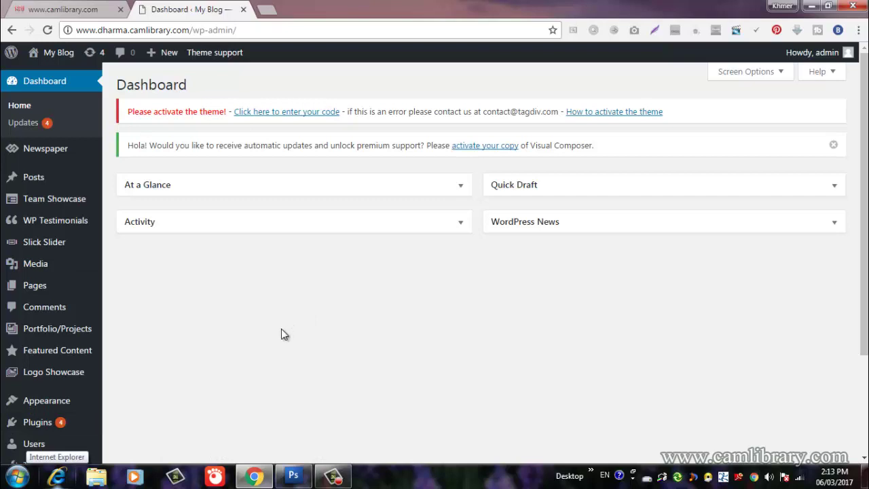
# - Open camlibrary.com/documents in a new browser tab
pyautogui.hotkey('ctrl', 't')
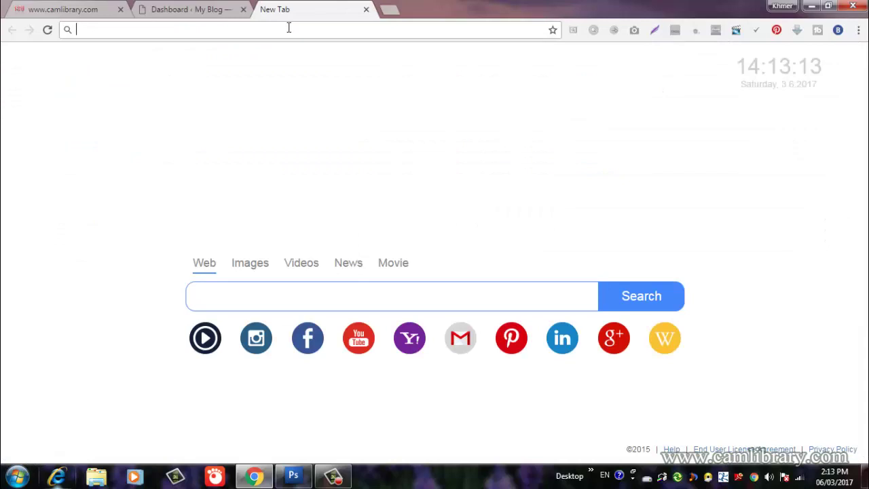
pyautogui.write('camlibrary.com/')
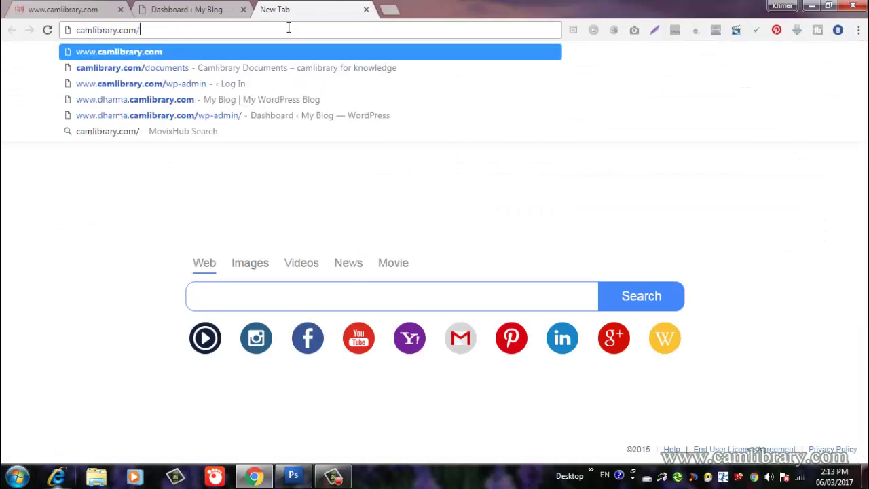
pyautogui.write('documan')
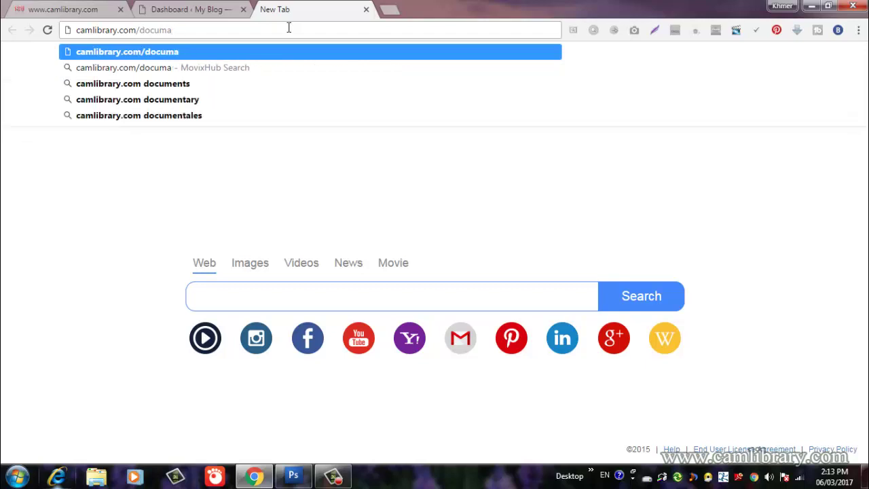
pyautogui.press('BackSpace')
pyautogui.write('ents')
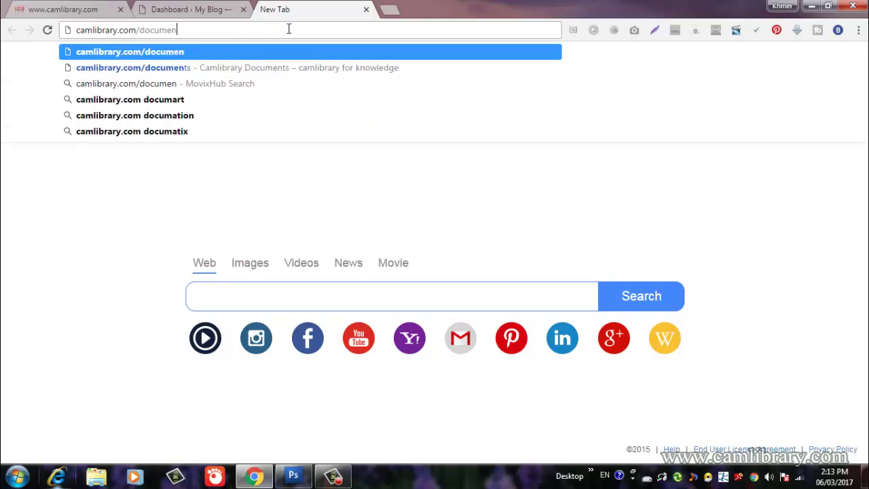
pyautogui.press('Return')
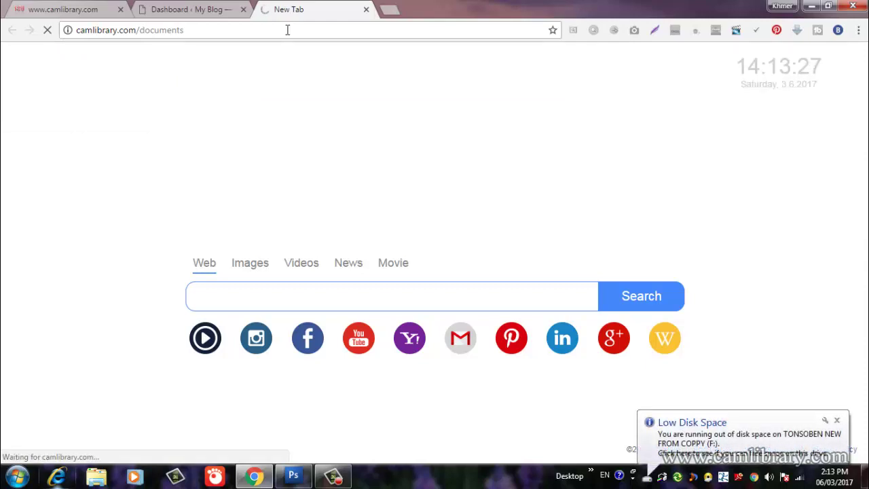
pyautogui.click(190, 9)
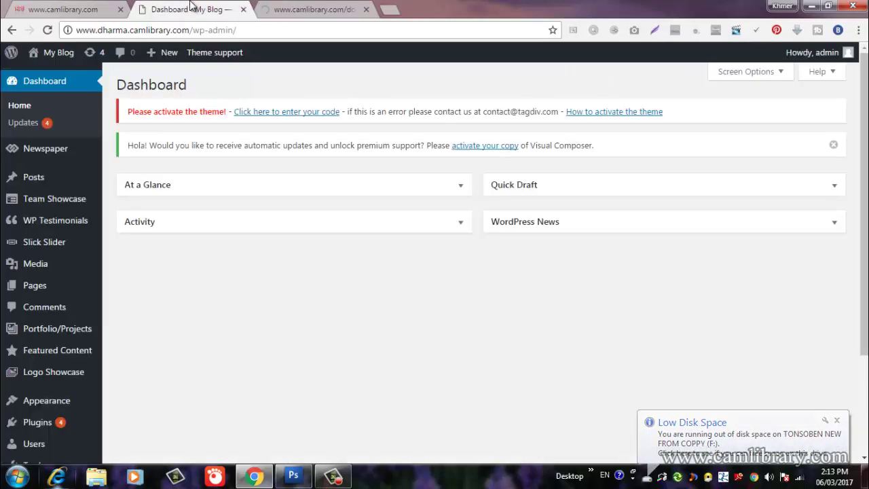
pyautogui.click(287, 6)
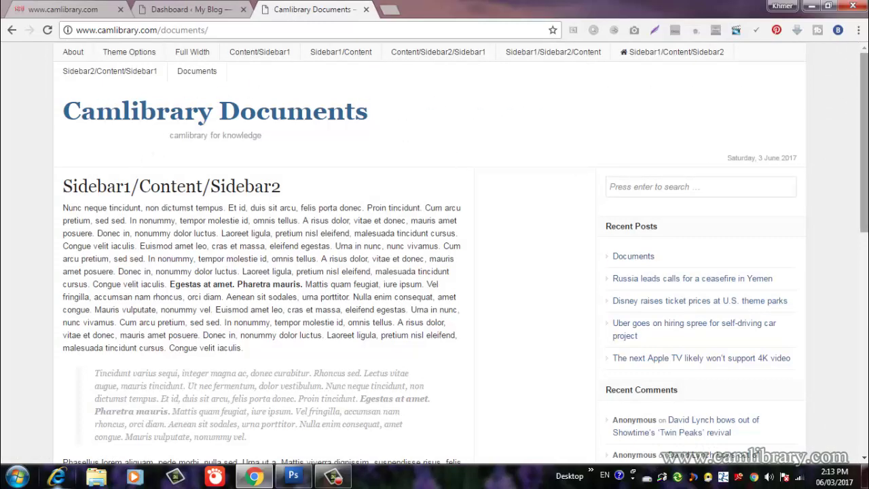
# - Look through the Camlibrary Documents page, and revisit the dharma dashboard and the main camlibrary.com site
pyautogui.scroll(-3, 435, 251)
pyautogui.scroll(3, 434, 251)
pyautogui.scroll(-10, 434, 251)
pyautogui.scroll(5, 434, 252)
pyautogui.scroll(3, 285, 244)
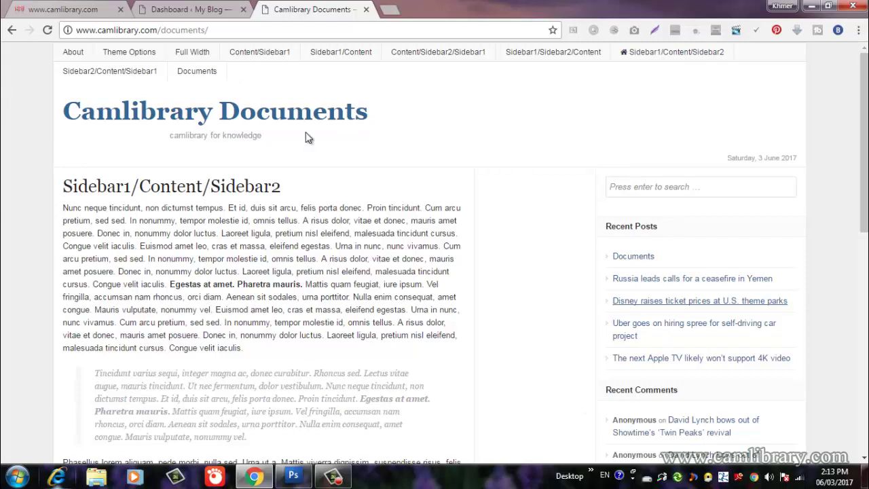
pyautogui.click(74, 8)
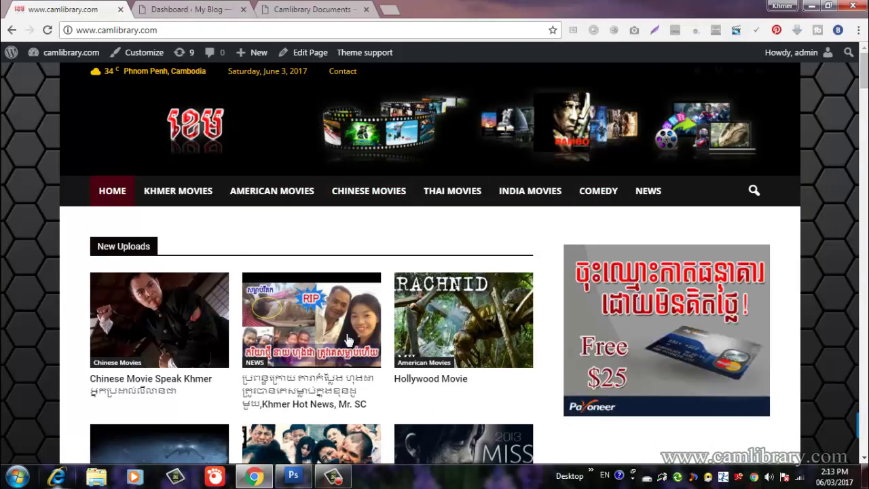
pyautogui.click(139, 9)
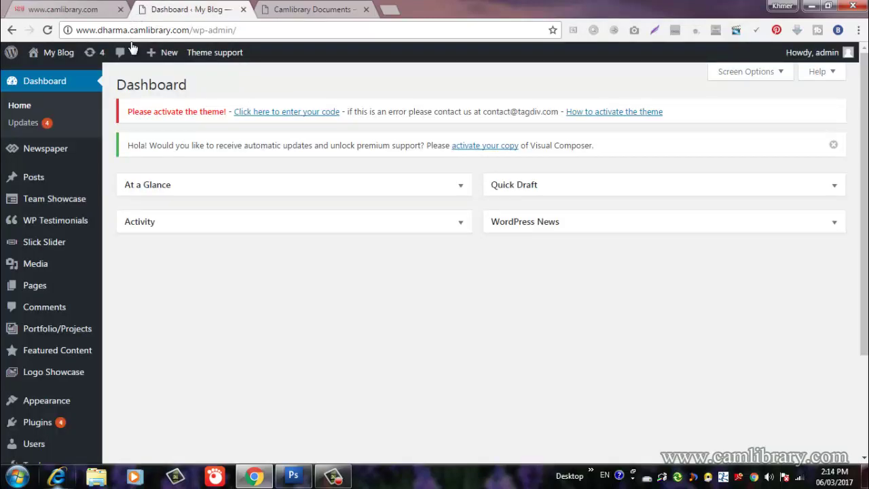
pyautogui.click(83, 8)
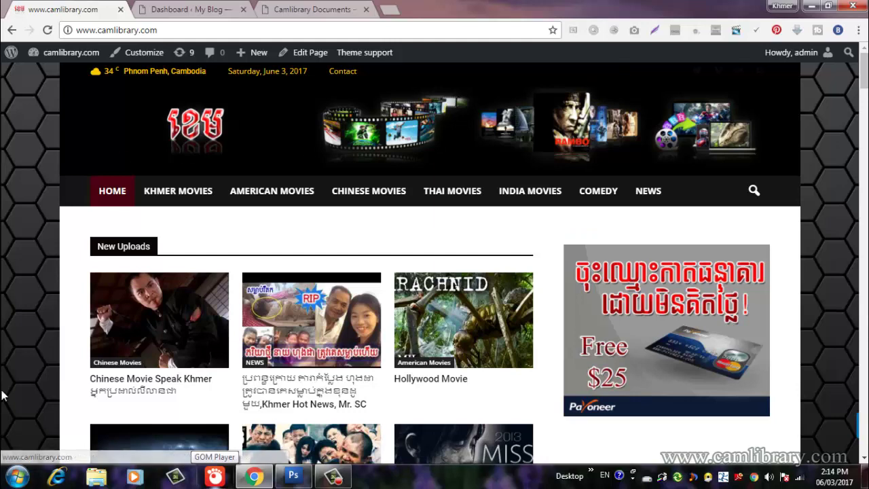
# - Open the installed themes page in the dharma.camlibrary.com dashboard
pyautogui.click(193, 8)
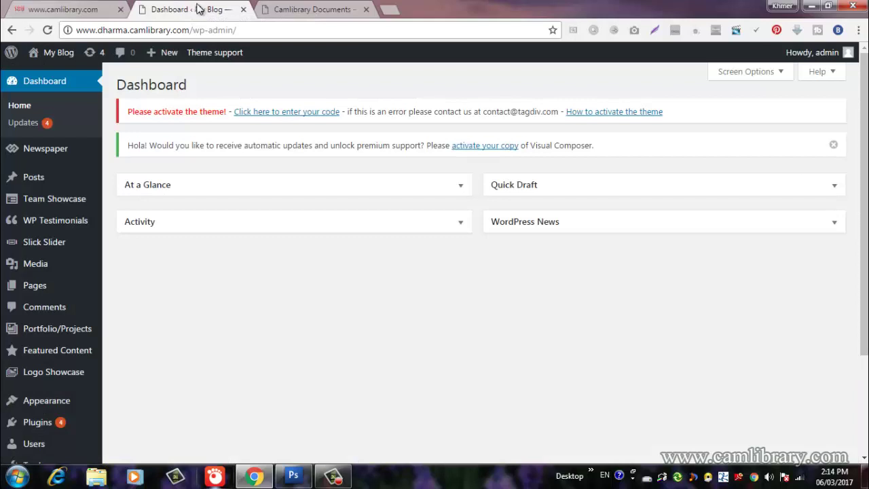
pyautogui.moveTo(4, 349)
pyautogui.scroll(-2, 34, 230)
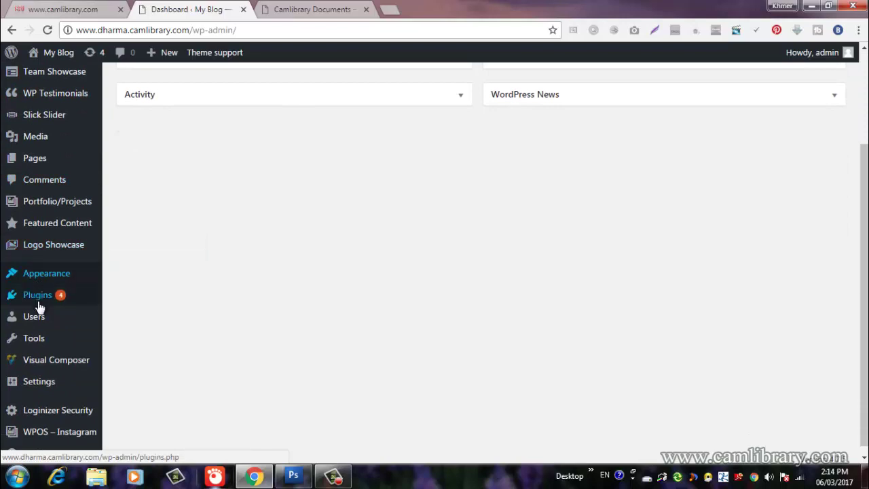
pyautogui.moveTo(45, 273)
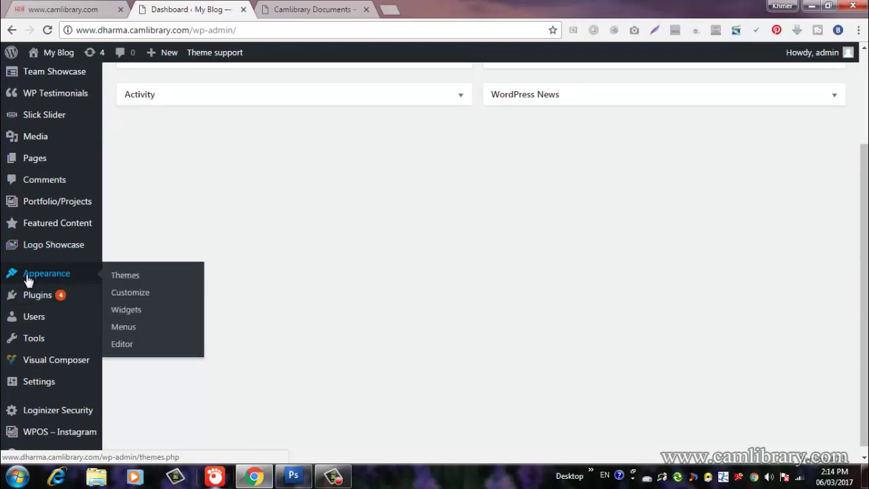
pyautogui.click(129, 275)
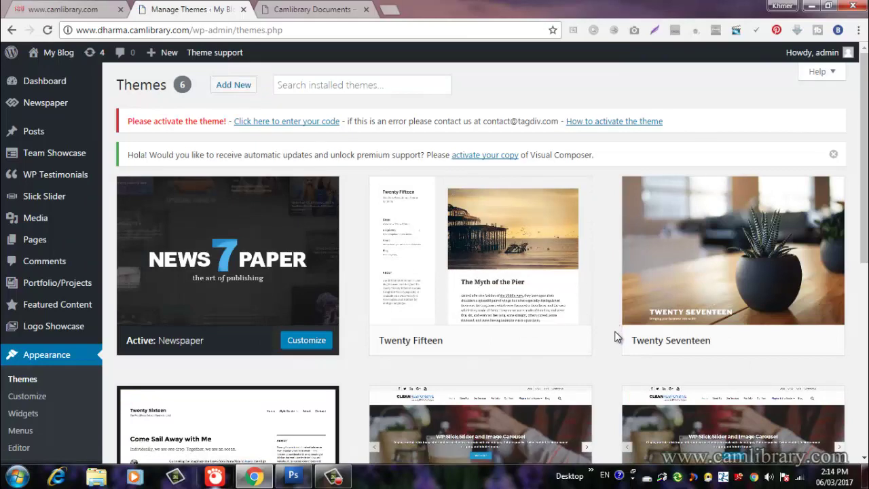
# - Review the installed themes on the dharma site and glance at the main camlibrary.com site's design
pyautogui.scroll(-6, 631, 329)
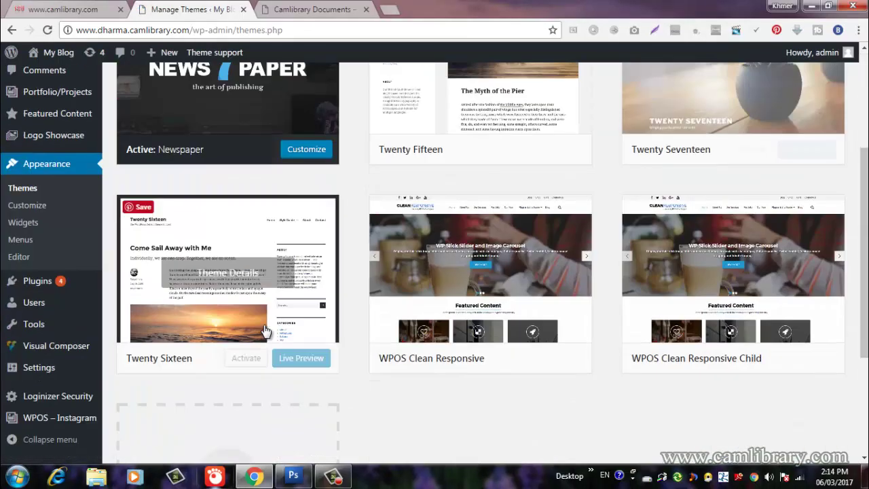
pyautogui.scroll(6, 453, 286)
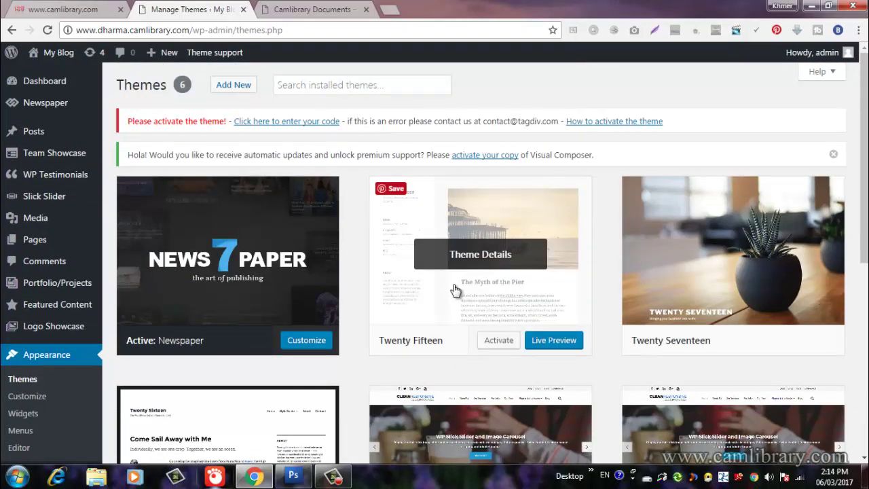
pyautogui.click(55, 9)
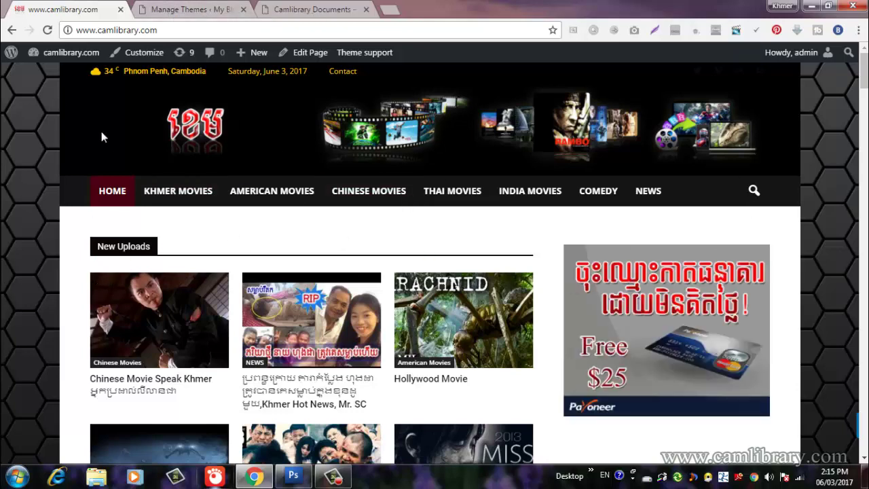
pyautogui.click(188, 8)
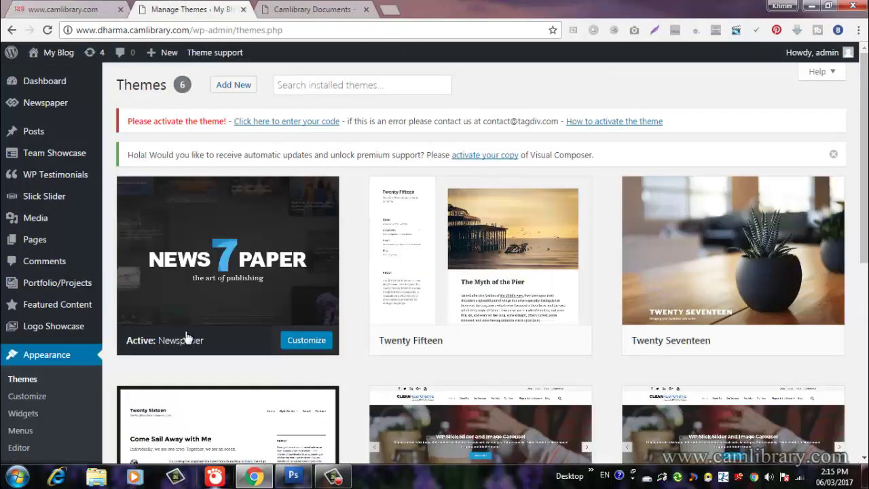
# - Start adding a new theme and bring up the form for uploading a theme in .zip format
pyautogui.moveTo(241, 241)
pyautogui.click(237, 88)
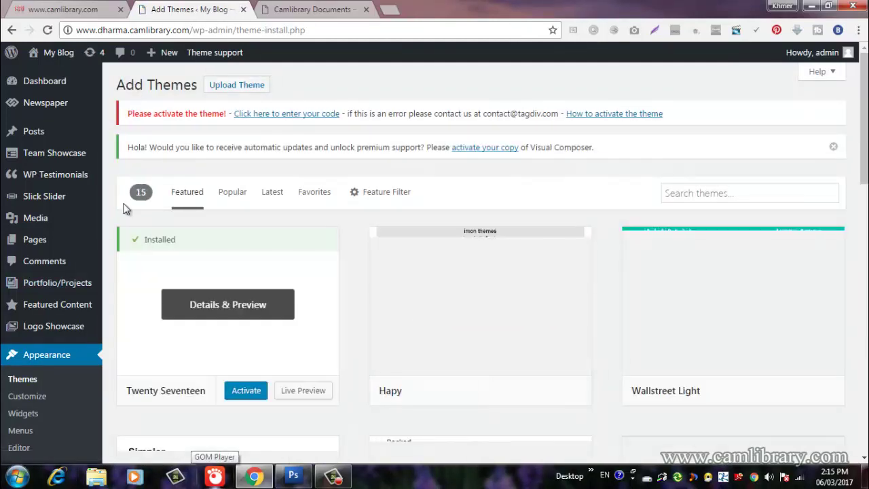
pyautogui.click(251, 85)
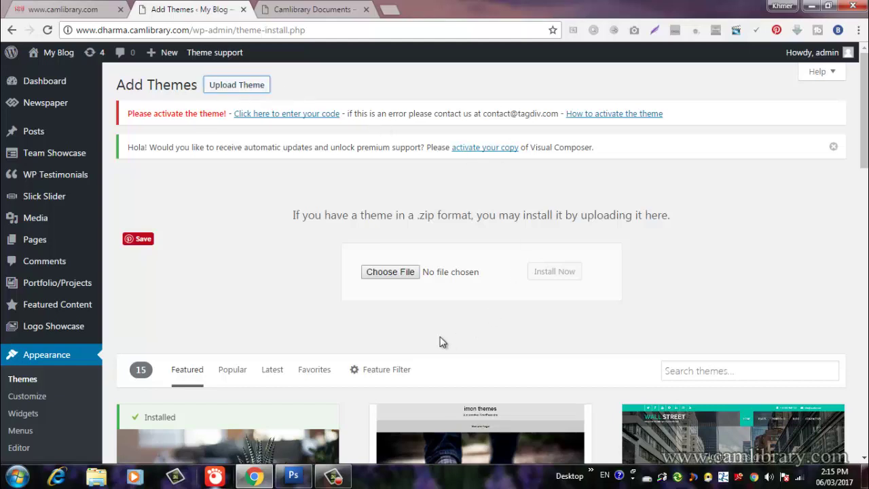
# - Choose Newspaper.zip from the Camlibrary/newspaper70 folder on drive D: and try to install it as a theme
pyautogui.click(397, 274)
pyautogui.click(488, 274)
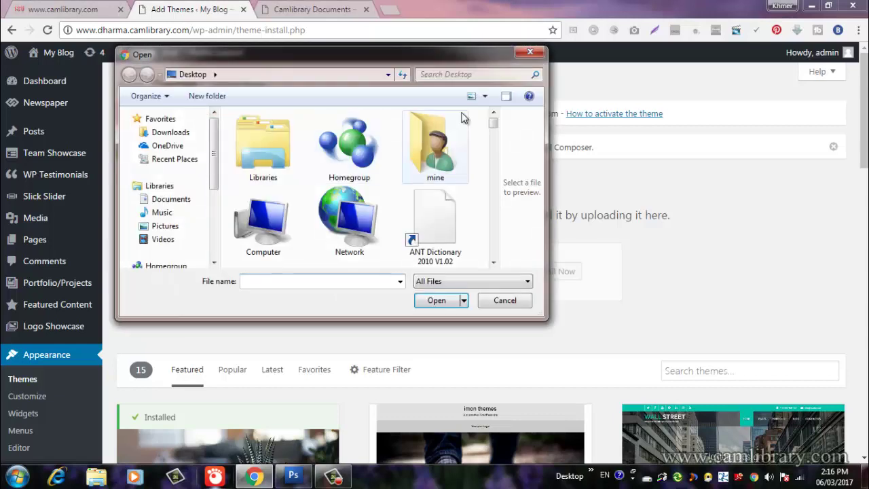
pyautogui.scroll(-3, 212, 214)
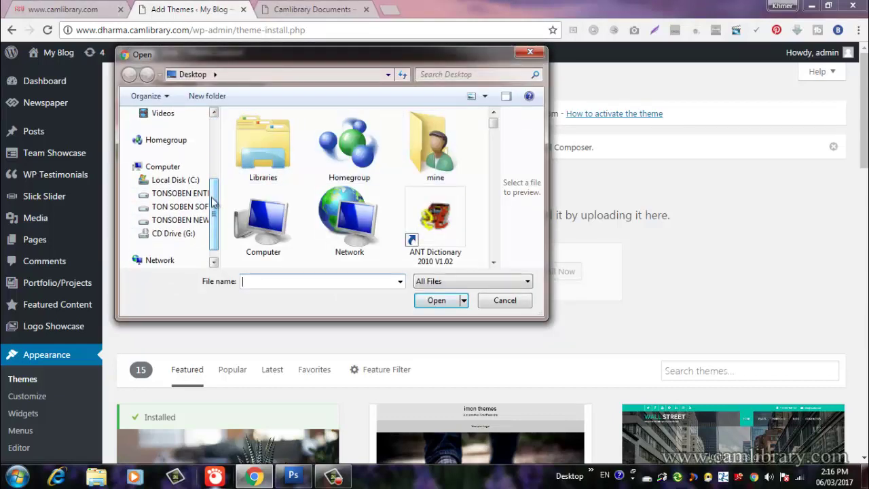
pyautogui.click(178, 193)
pyautogui.click(402, 151)
pyautogui.click(453, 210)
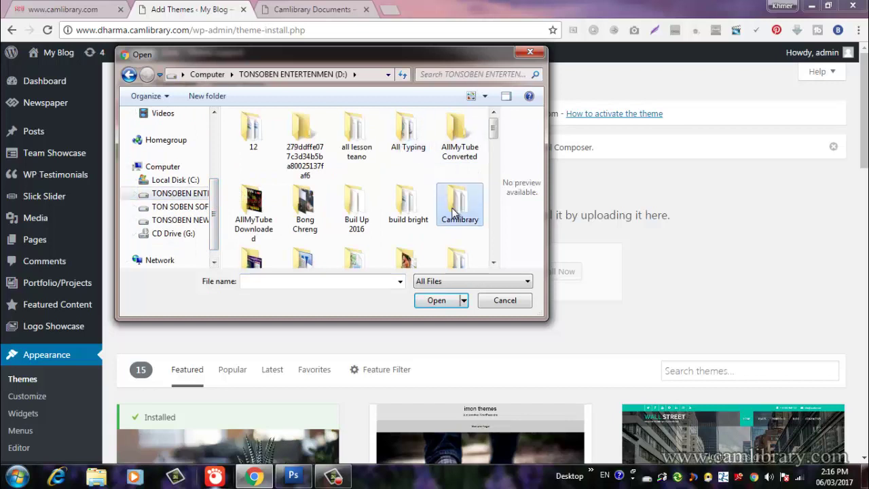
pyautogui.doubleClick(454, 212)
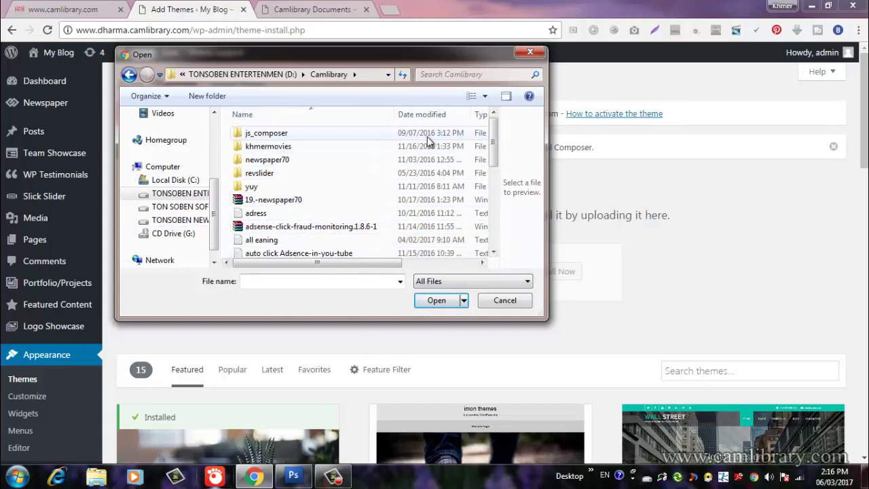
pyautogui.doubleClick(288, 160)
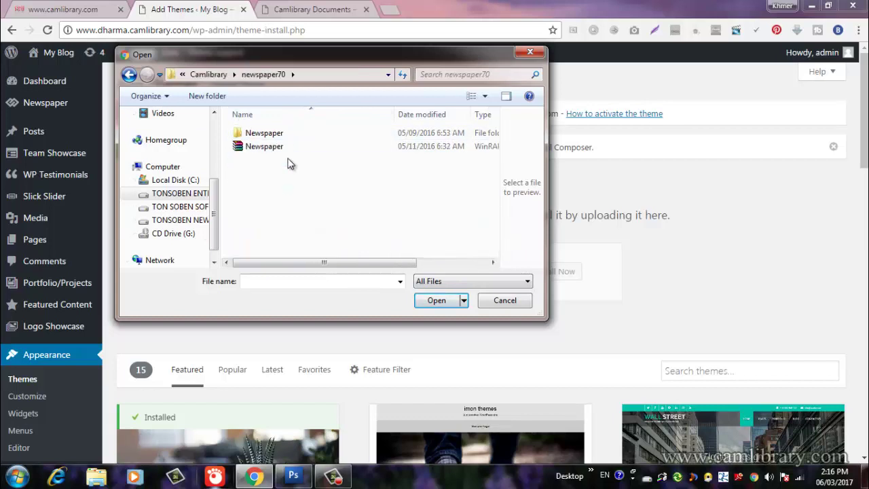
pyautogui.click(281, 148)
pyautogui.click(436, 301)
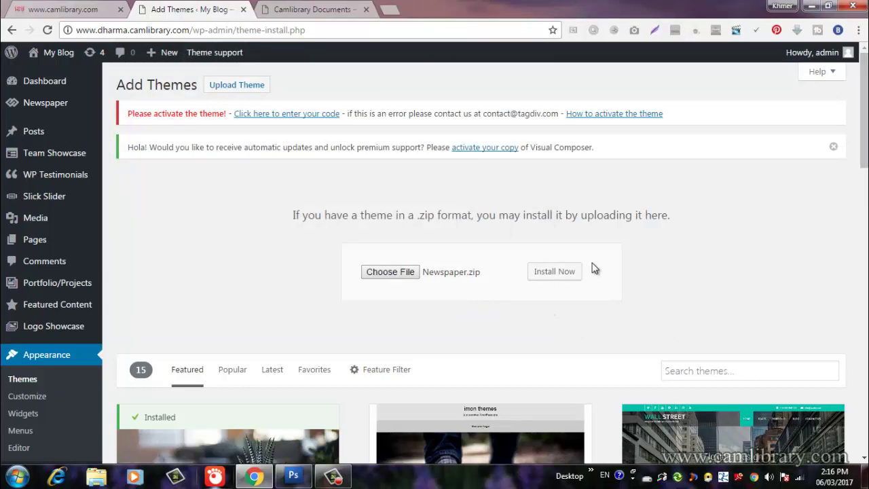
pyautogui.click(558, 276)
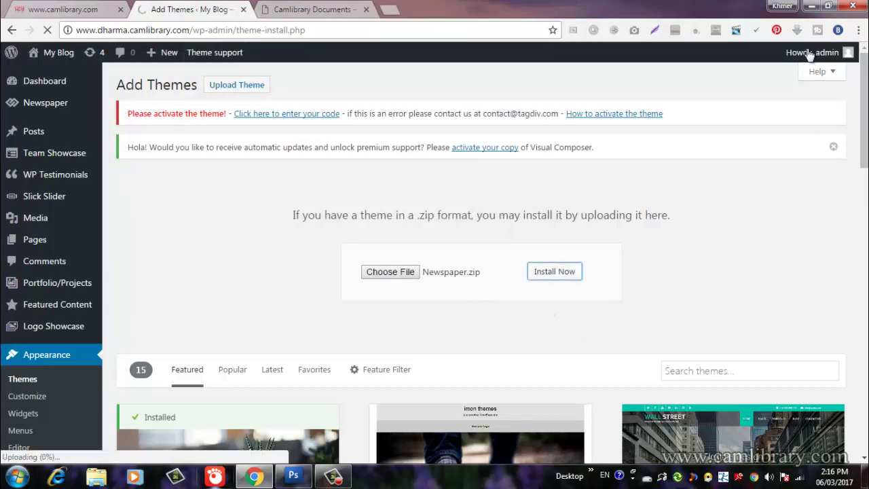
pyautogui.moveTo(808, 55)
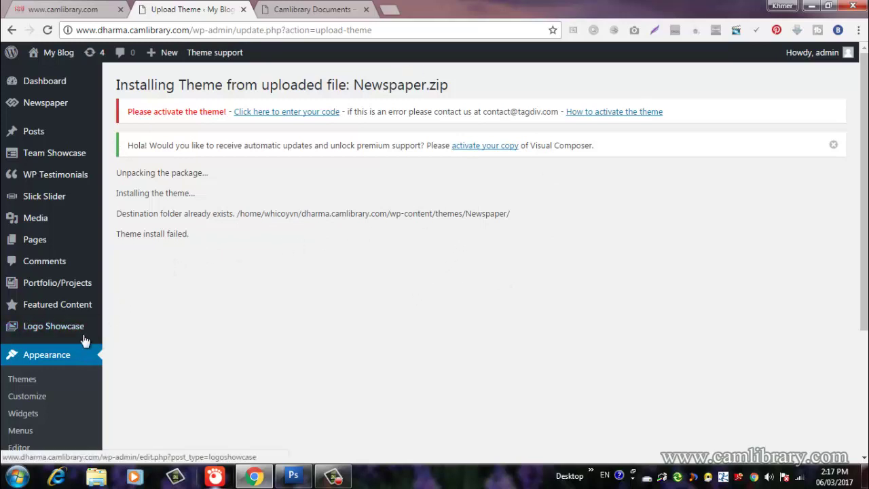
# - Open the Newspaper theme's Welcome page and look through its introduction and fast start notes
pyautogui.moveTo(84, 339)
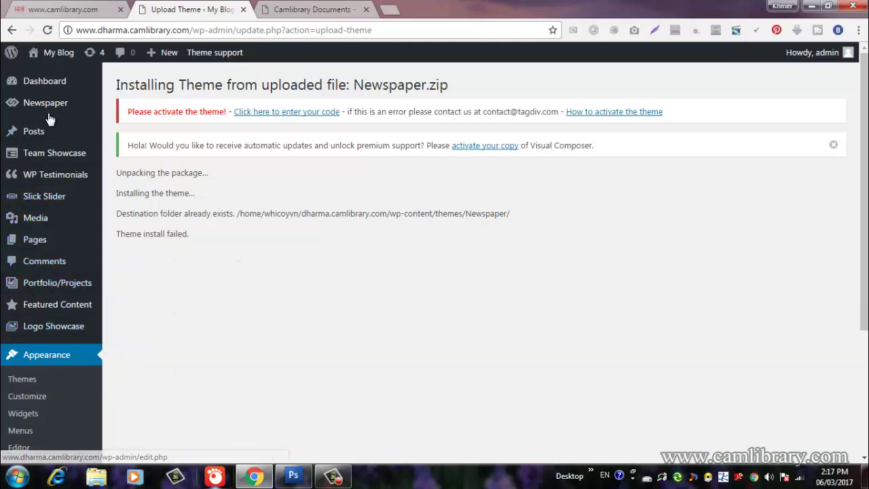
pyautogui.moveTo(49, 113)
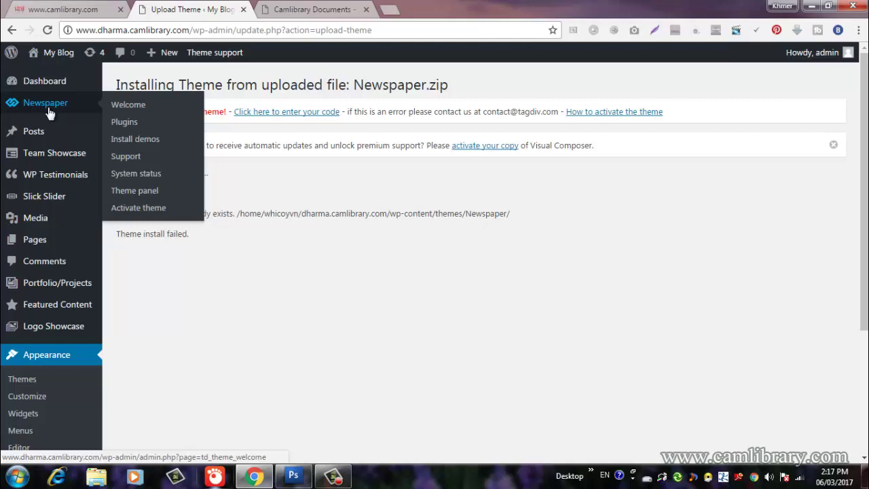
pyautogui.click(126, 106)
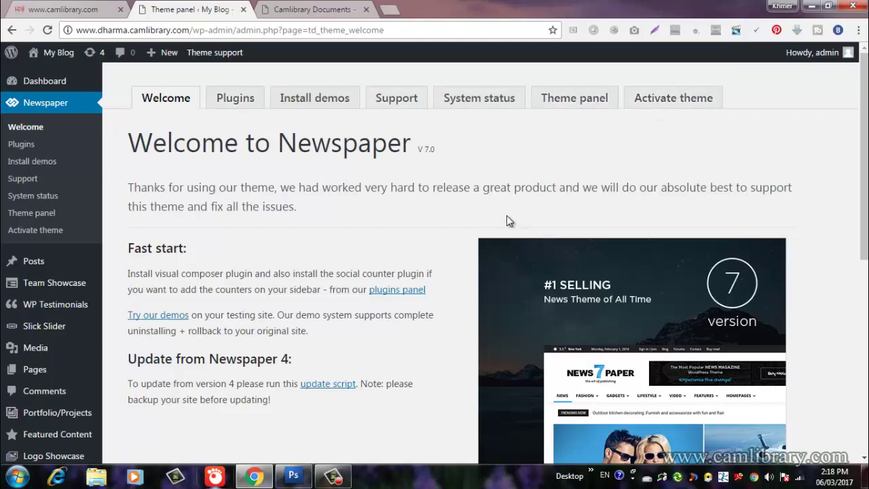
pyautogui.scroll(-6, 506, 217)
pyautogui.scroll(6, 380, 260)
# - Review the premium plugins bundled with the Newspaper theme
pyautogui.click(246, 101)
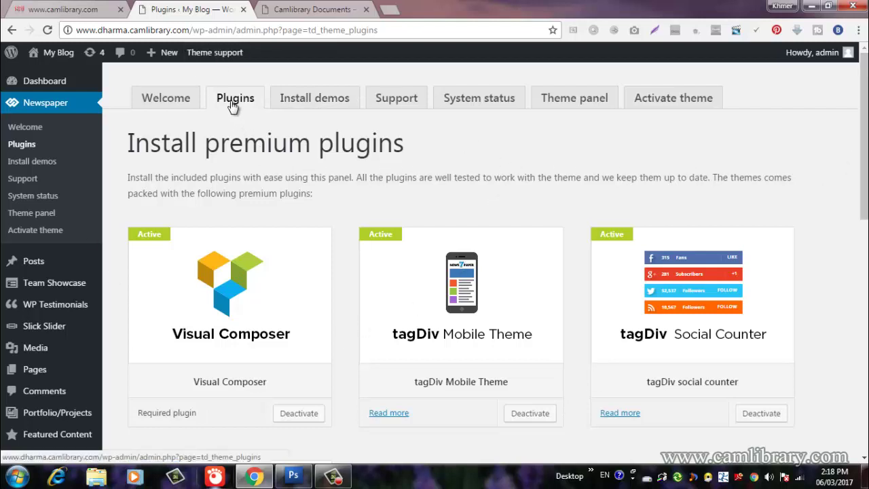
pyautogui.scroll(-1, 236, 126)
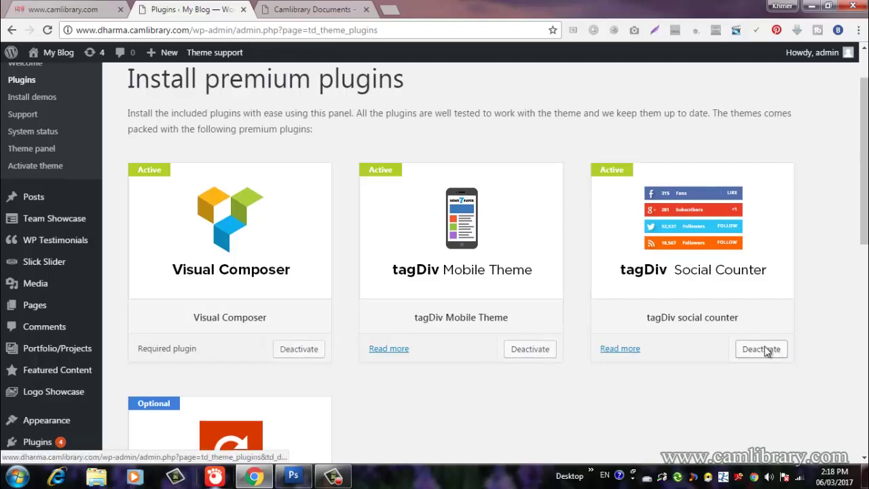
pyautogui.scroll(-3, 414, 352)
pyautogui.scroll(4, 325, 342)
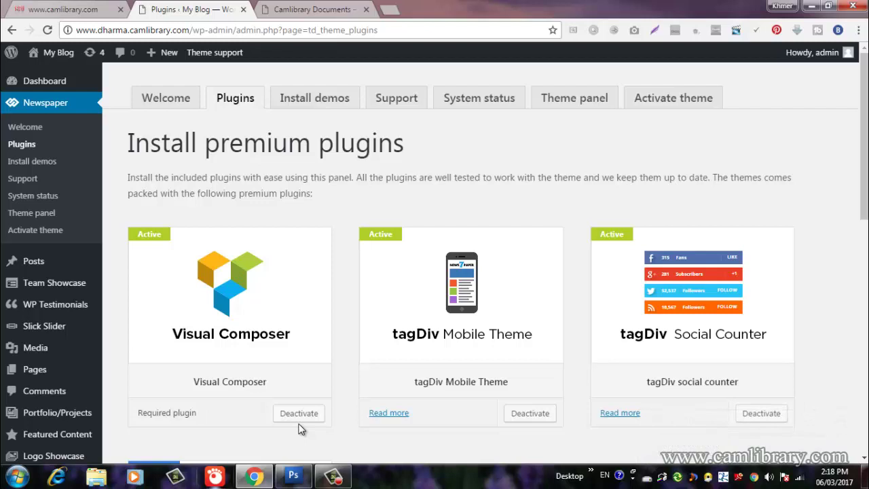
# - Open the Newspaper theme's Install demos page and browse the available demo designs
pyautogui.click(307, 100)
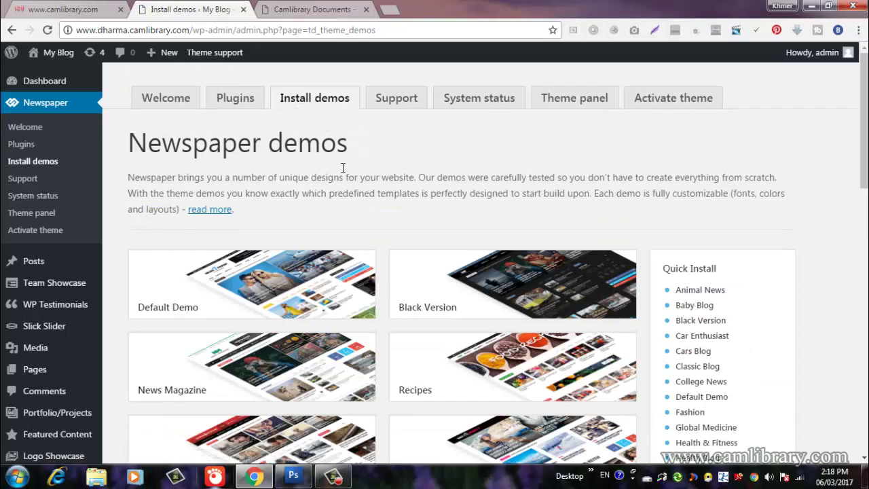
pyautogui.scroll(-1, 392, 234)
pyautogui.scroll(-6, 395, 234)
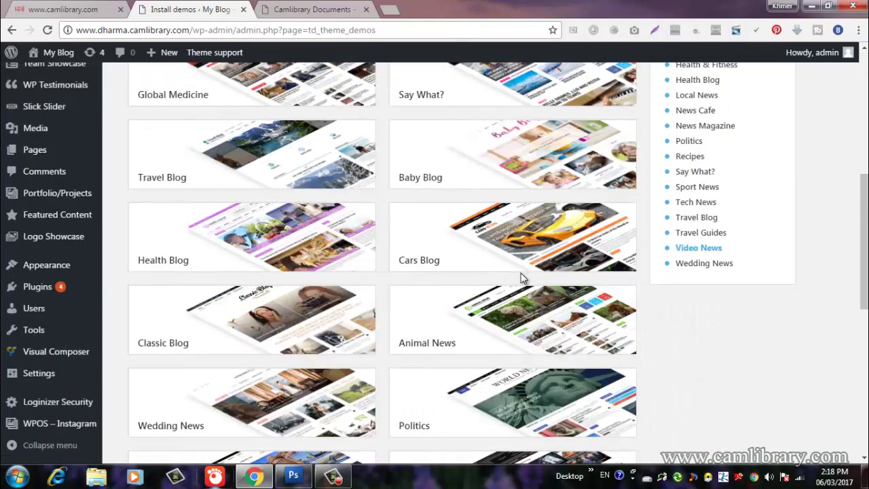
pyautogui.scroll(7, 502, 288)
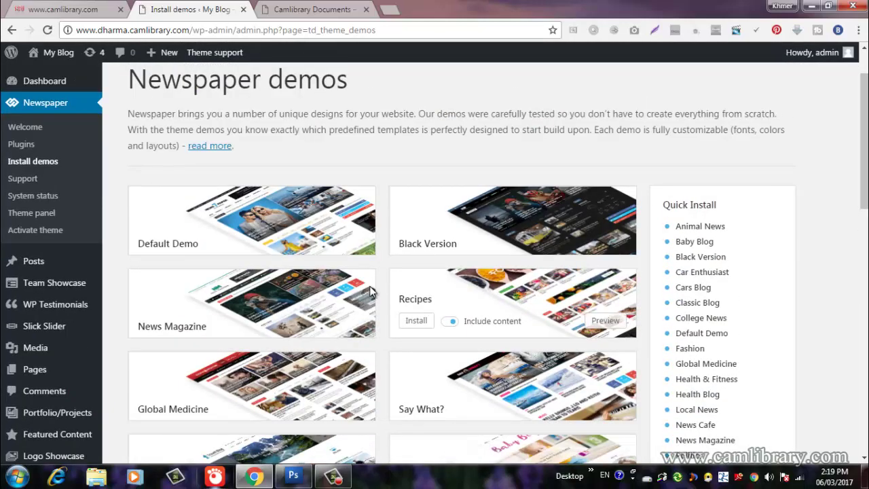
pyautogui.scroll(-1, 198, 279)
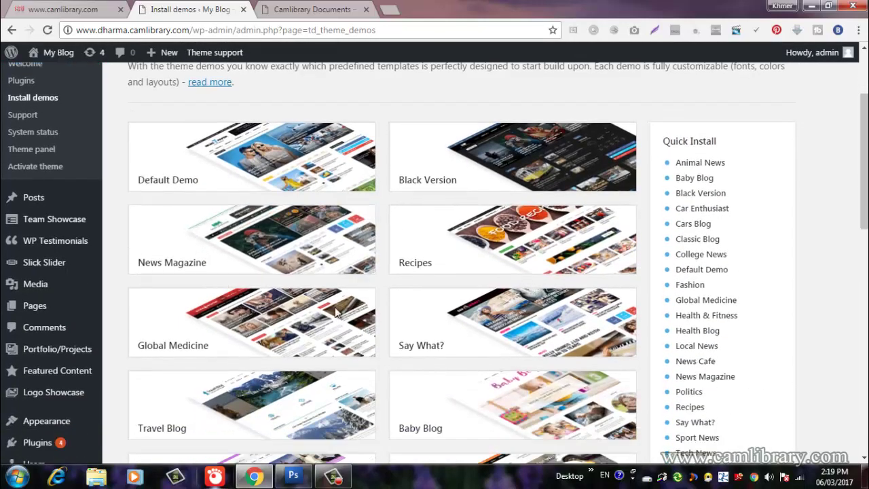
# - Preview the News Magazine demo, look through its whole front page, and close the preview
pyautogui.moveTo(247, 242)
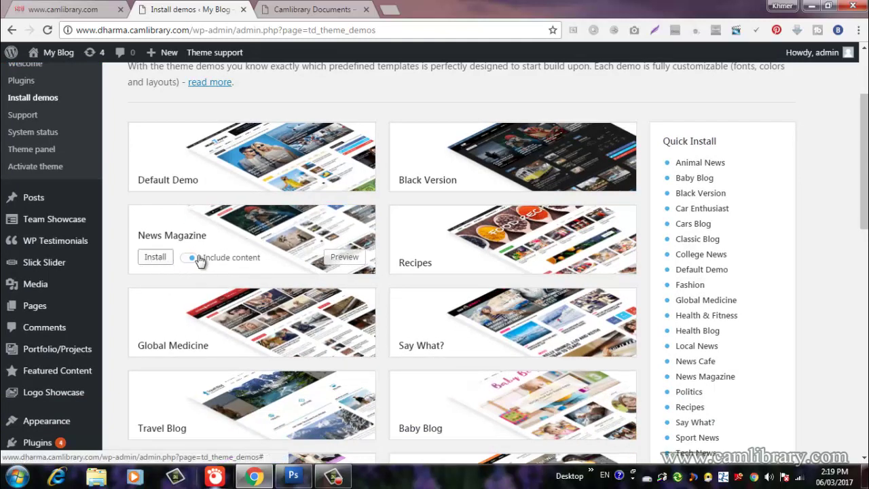
pyautogui.click(343, 262)
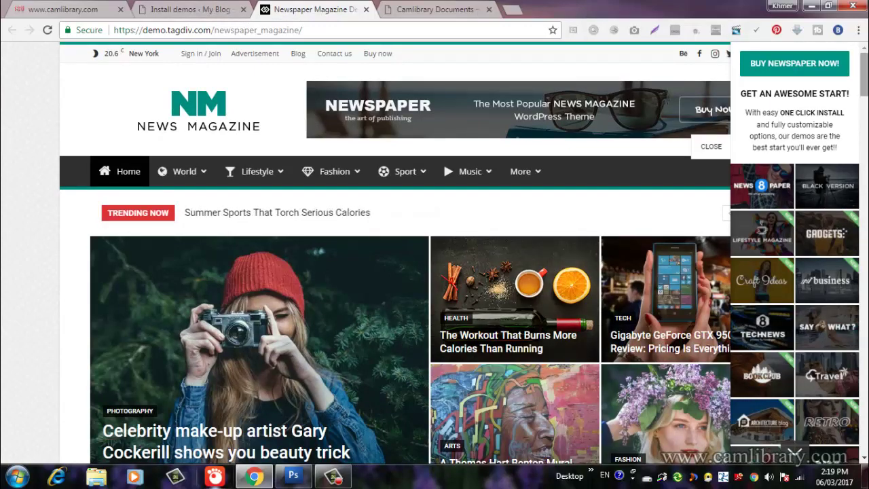
pyautogui.scroll(-4, 765, 130)
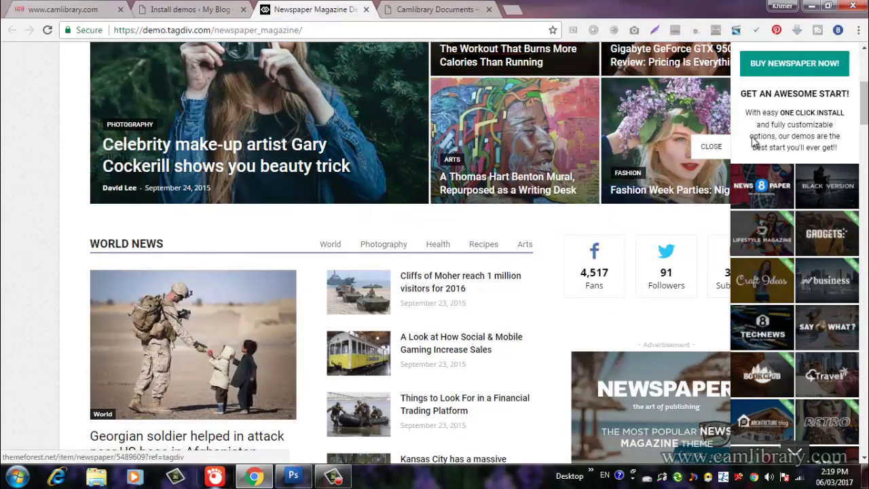
pyautogui.scroll(-4, 436, 253)
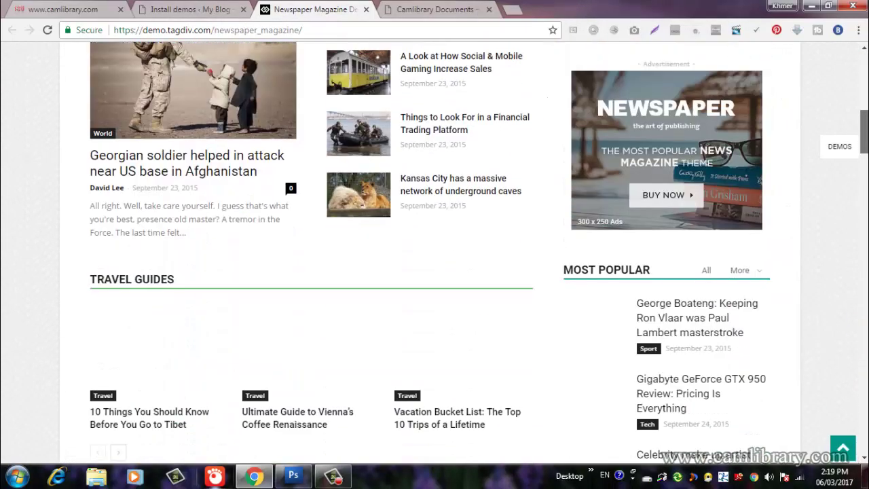
pyautogui.scroll(-12, 856, 180)
pyautogui.scroll(6, 856, 180)
pyautogui.scroll(15, 856, 180)
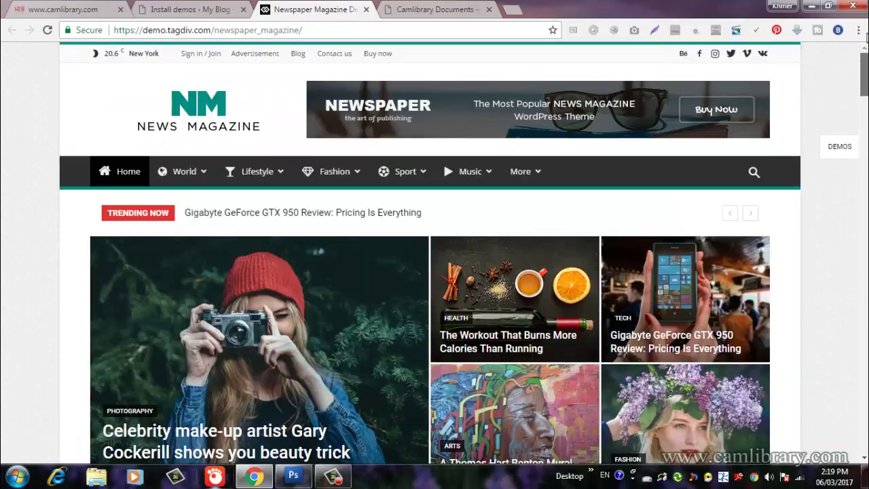
pyautogui.scroll(-8, 862, 55)
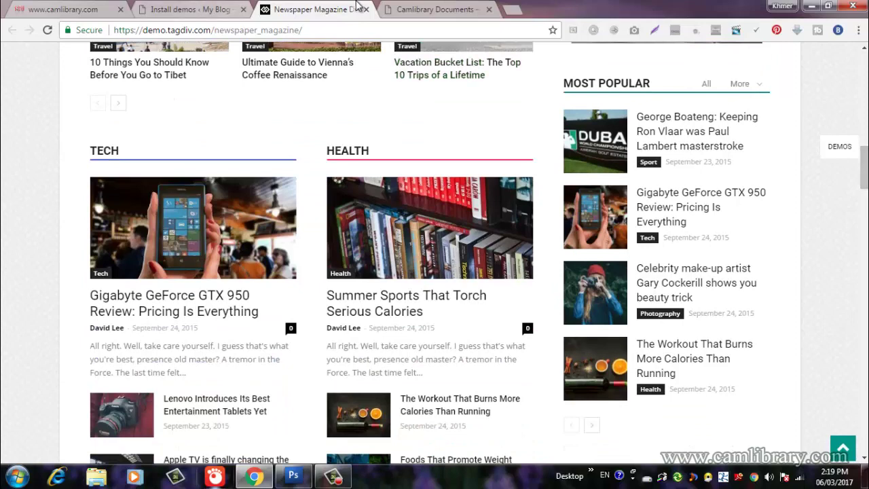
pyautogui.middleClick(335, 9)
# - Look through the remaining Newspaper demos down to Video News at the end of the list
pyautogui.moveTo(402, 259)
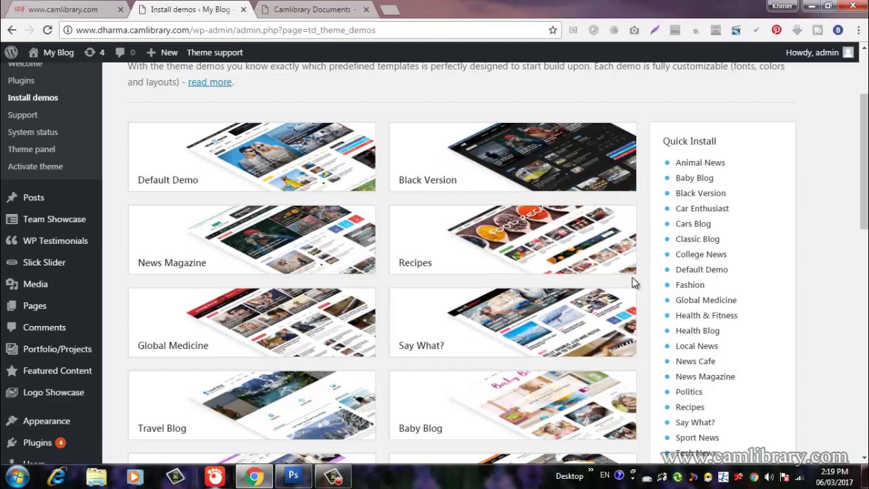
pyautogui.moveTo(549, 253)
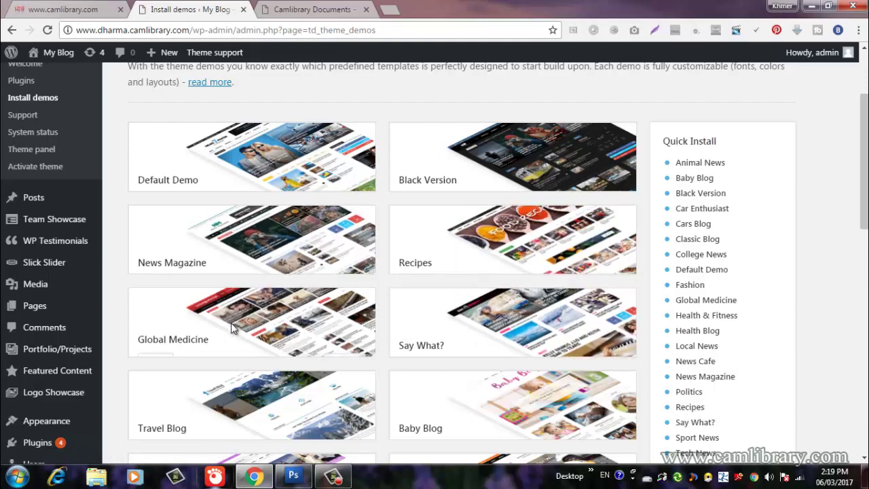
pyautogui.scroll(-1, 232, 323)
pyautogui.scroll(-5, 232, 322)
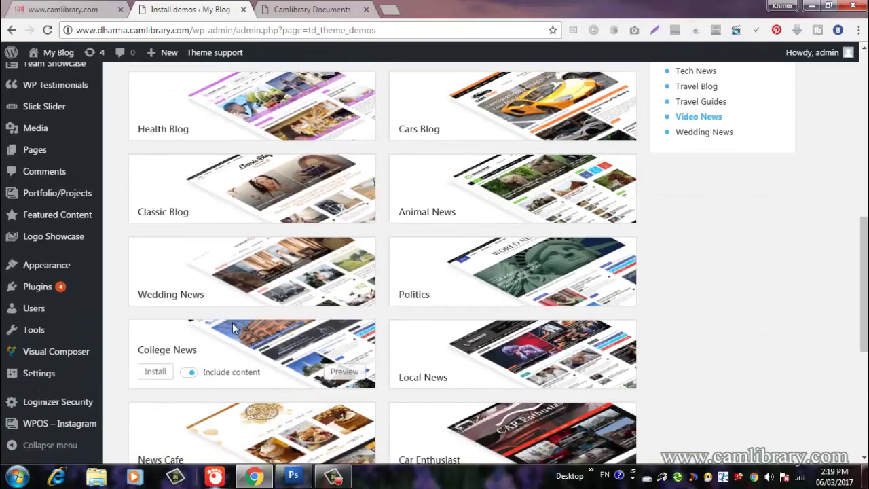
pyautogui.moveTo(434, 167)
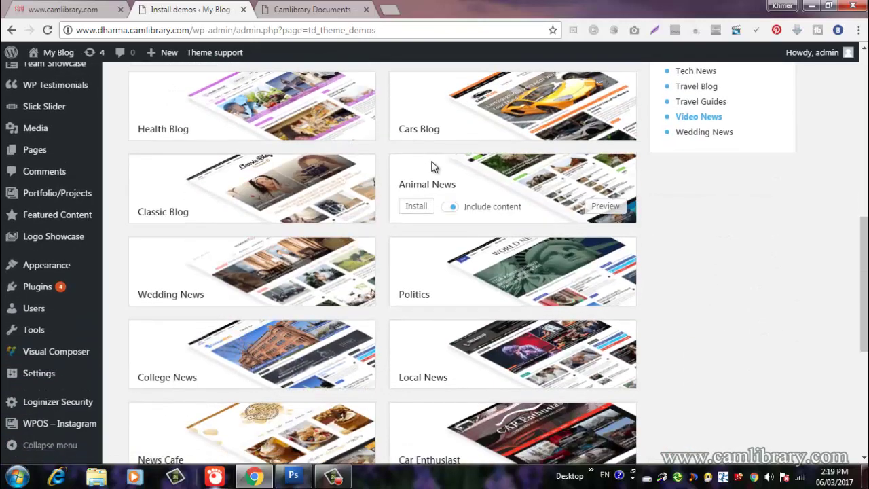
pyautogui.moveTo(448, 139)
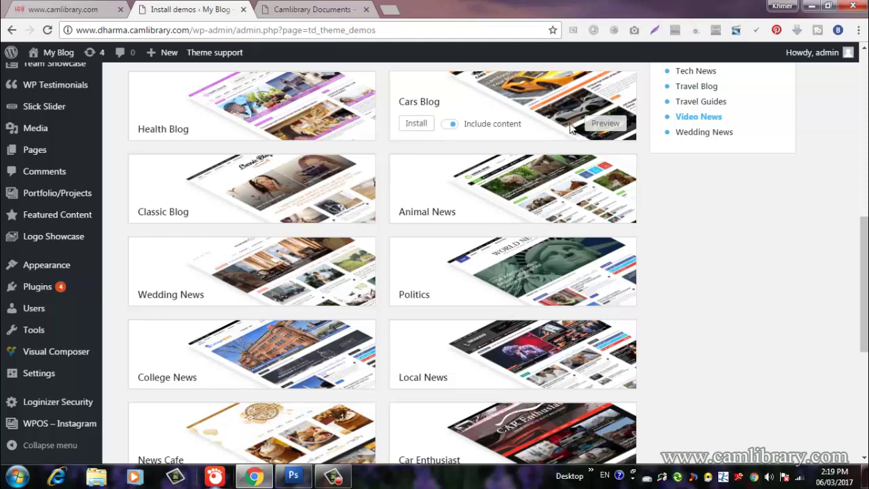
pyautogui.scroll(-5, 543, 138)
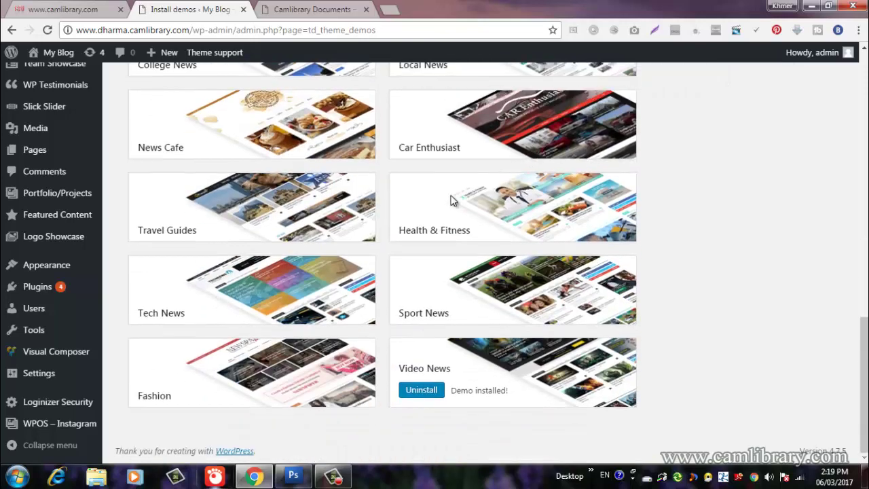
pyautogui.moveTo(407, 229)
# - Check the design of the camlibrary.com home page and return to the list of demos
pyautogui.click(65, 7)
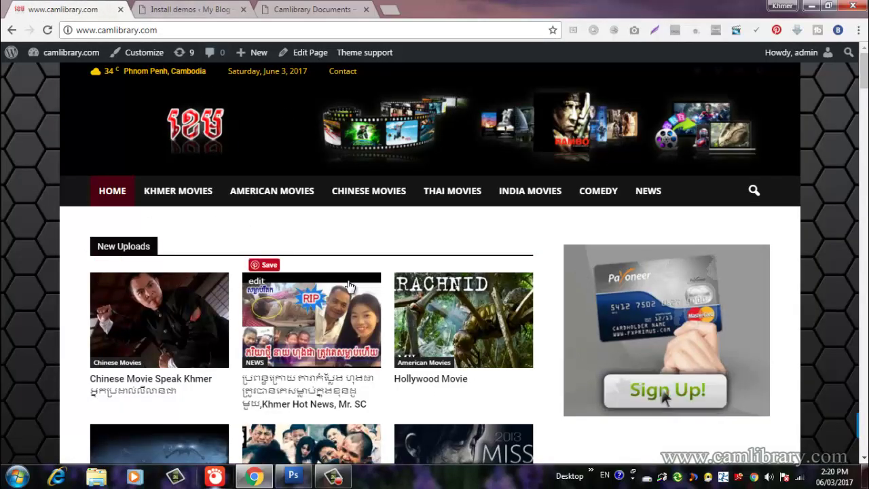
pyautogui.scroll(-8, 212, 88)
pyautogui.click(224, 6)
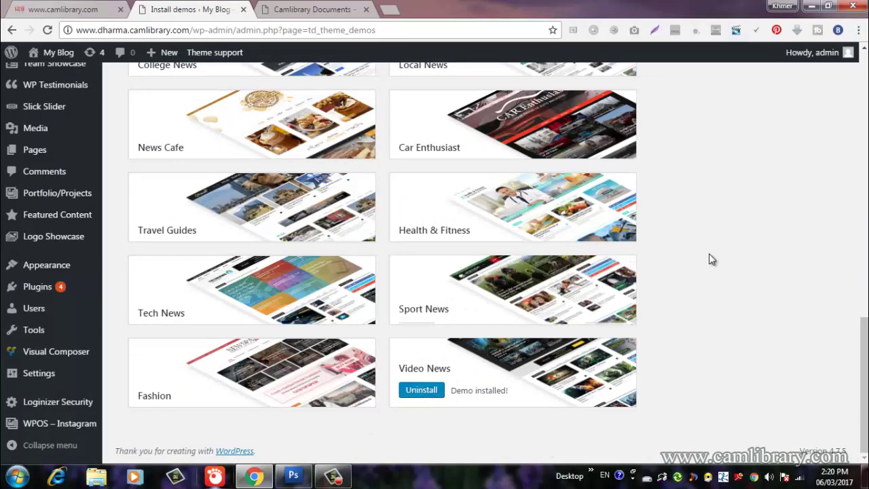
pyautogui.moveTo(543, 288)
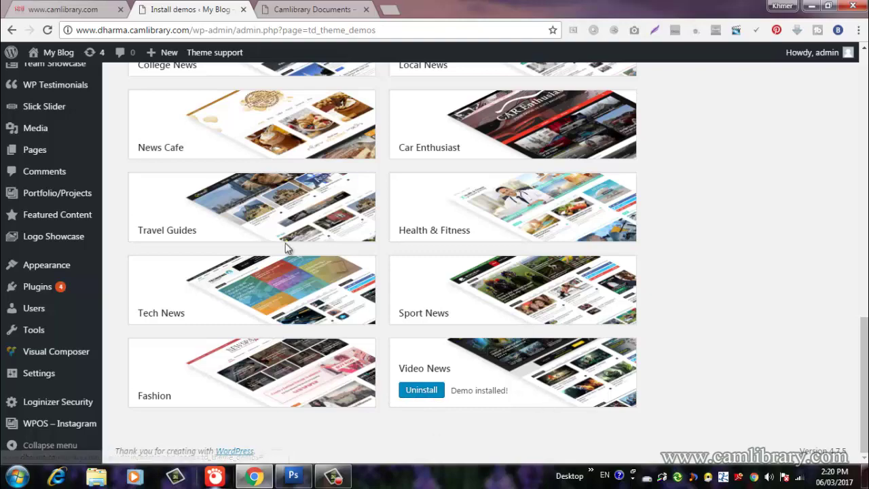
pyautogui.scroll(10, 563, 321)
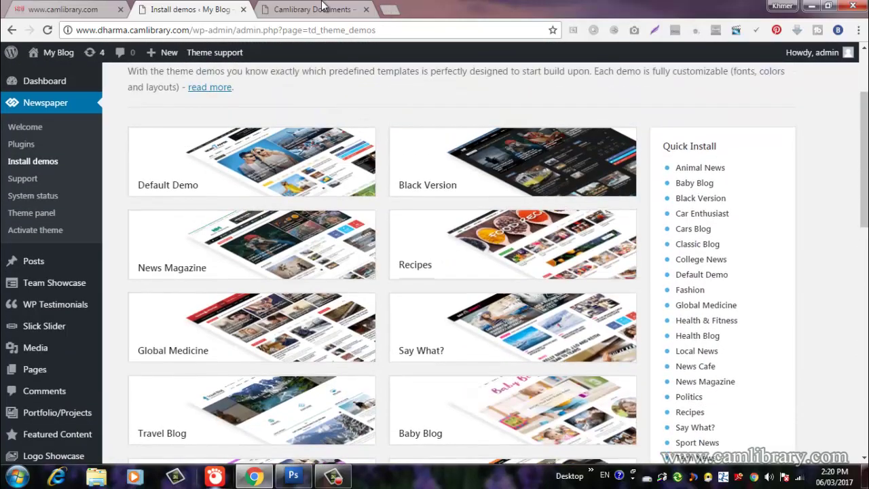
pyautogui.click(315, 9)
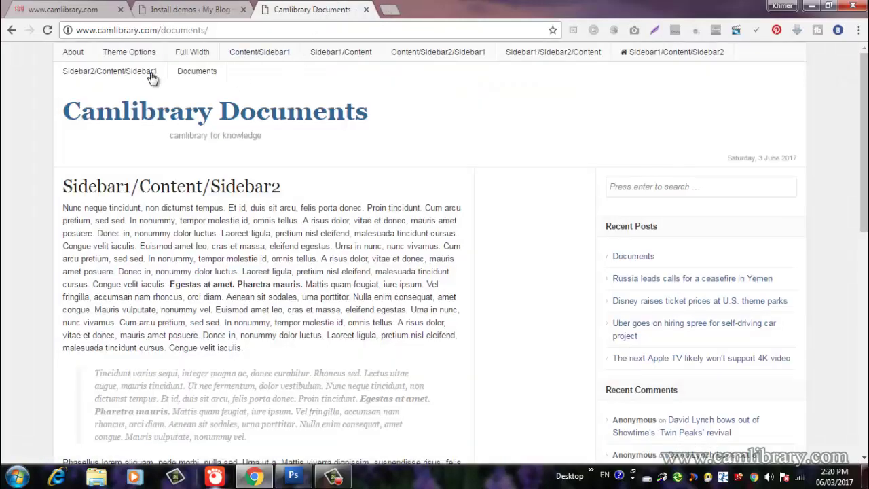
pyautogui.click(211, 30)
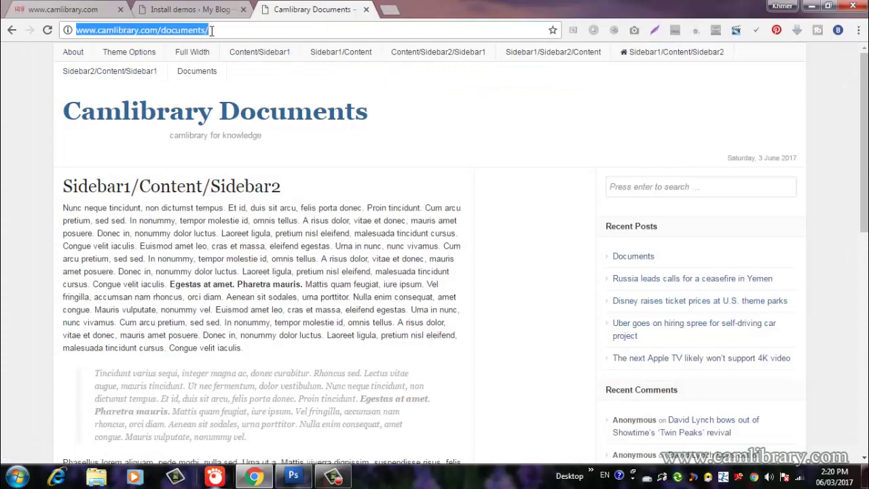
pyautogui.write('d')
pyautogui.press('Return')
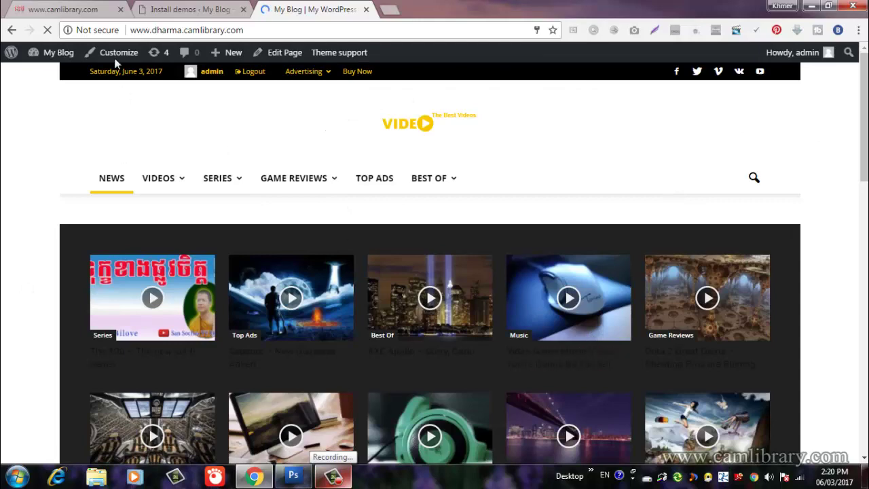
# - Return to the list of Newspaper demos and uninstall the Video News demo
pyautogui.click(158, 5)
pyautogui.scroll(-5, 330, 233)
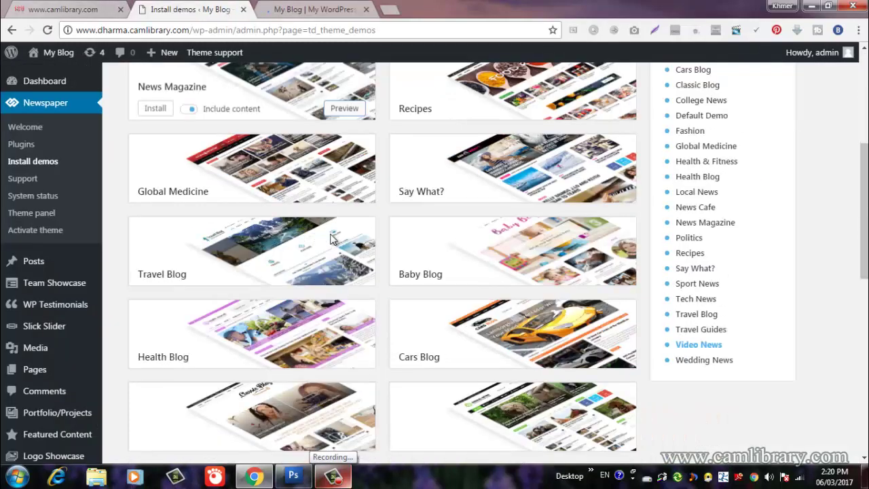
pyautogui.scroll(-5, 330, 233)
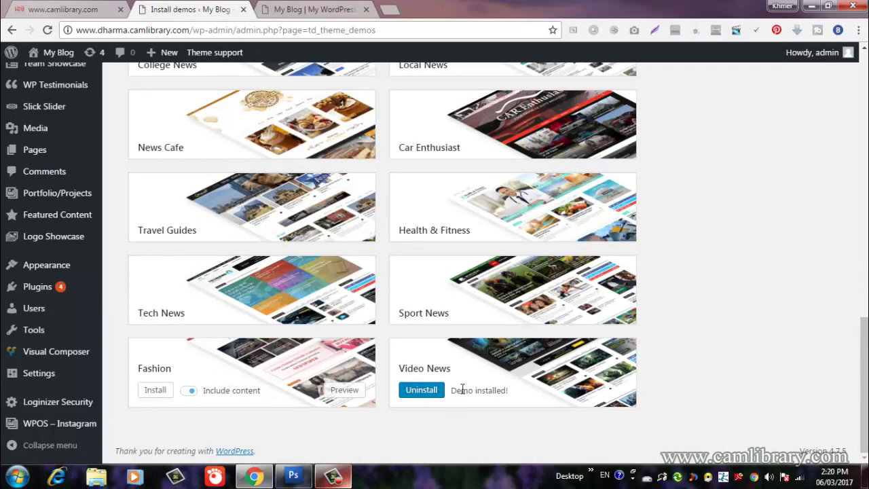
pyautogui.click(425, 391)
pyautogui.click(477, 139)
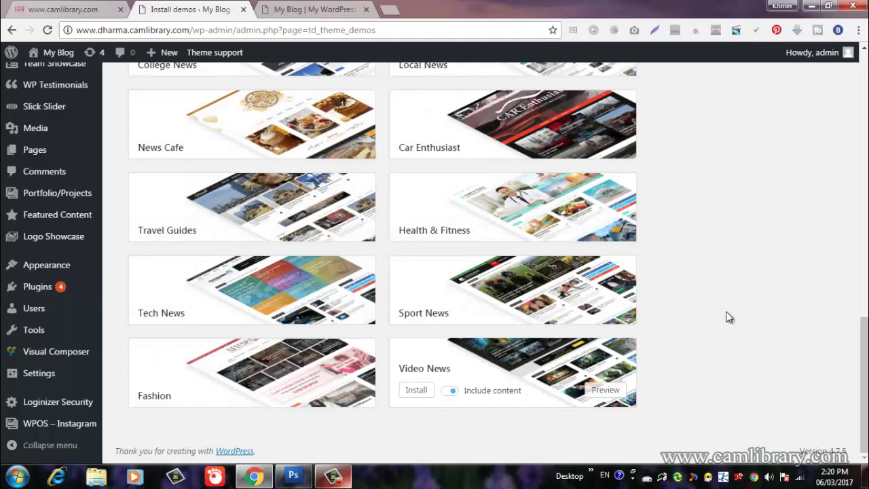
# - Install the full Video News demo with its content included, accepting the importer's offer to recover and continue
pyautogui.click(416, 392)
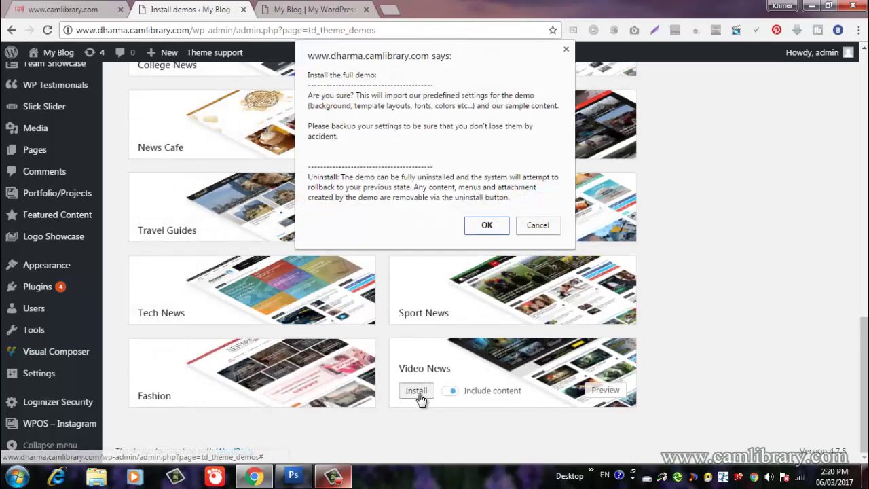
pyautogui.press('Return')
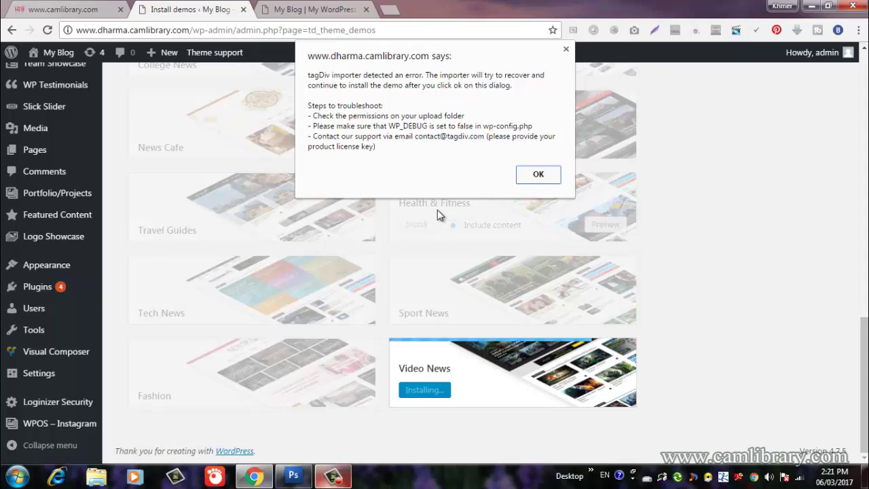
pyautogui.click(537, 174)
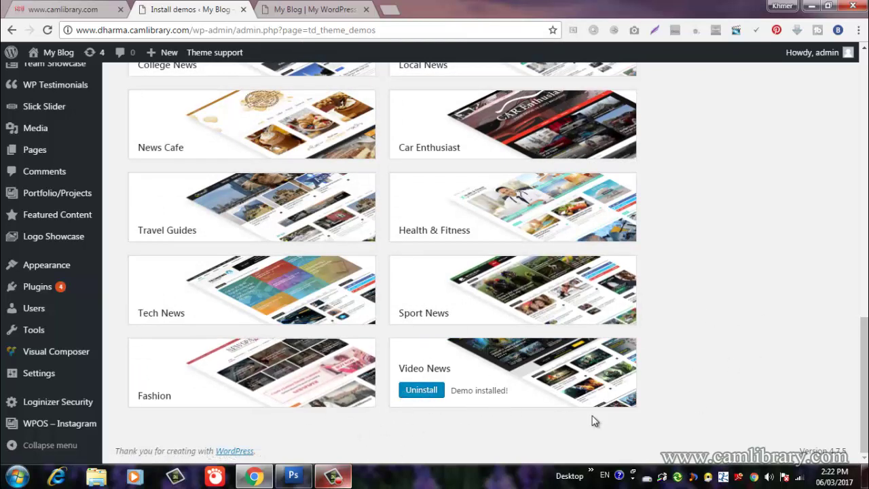
# - Reload the dharma.camlibrary.com front page and examine its layout from the header down to the footer
pyautogui.click(287, 9)
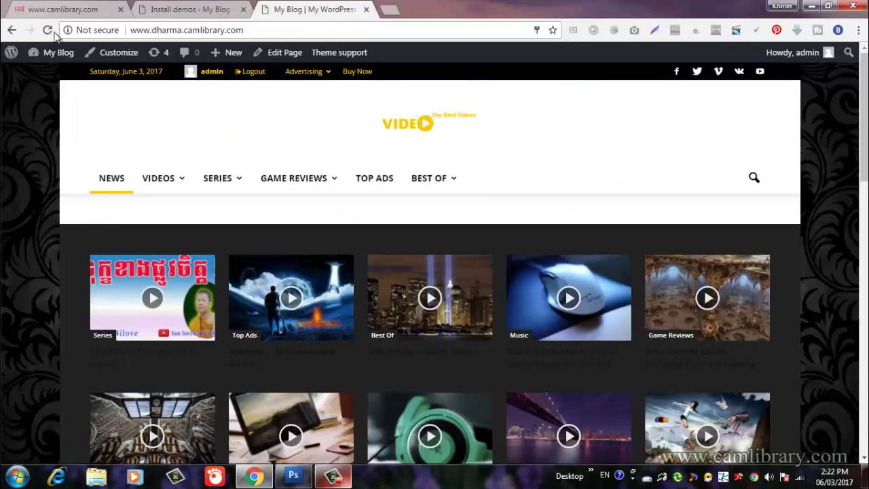
pyautogui.click(47, 30)
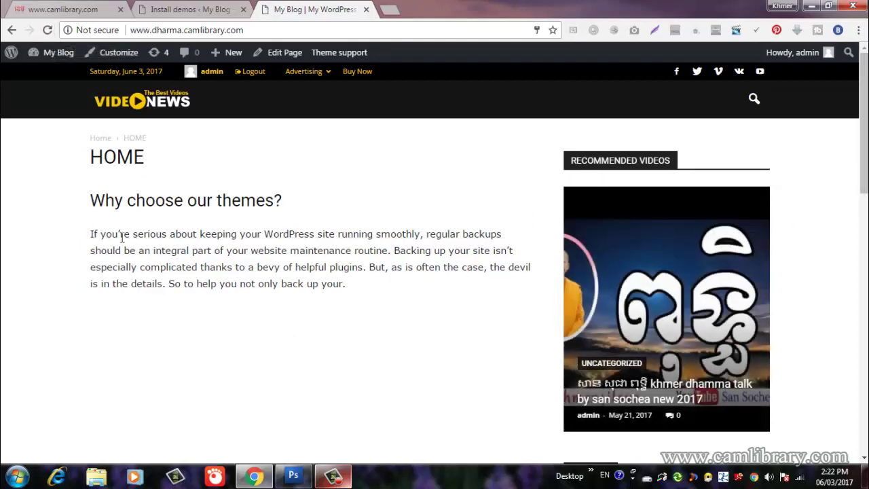
pyautogui.scroll(-10, 225, 249)
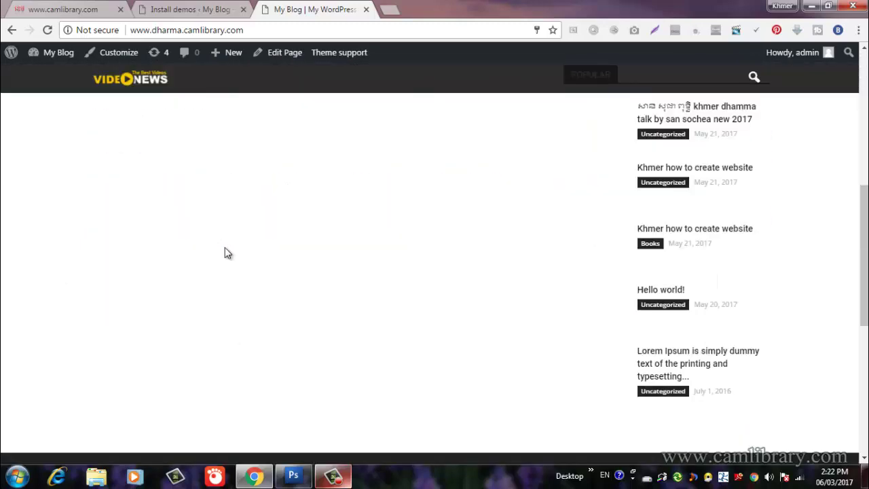
pyautogui.scroll(2, 226, 250)
pyautogui.scroll(10, 226, 249)
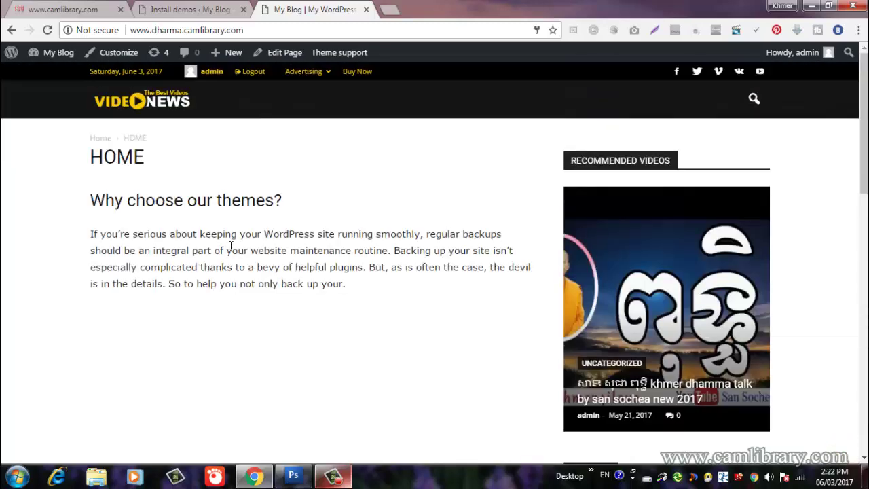
pyautogui.scroll(-10, 169, 195)
pyautogui.scroll(3, 169, 195)
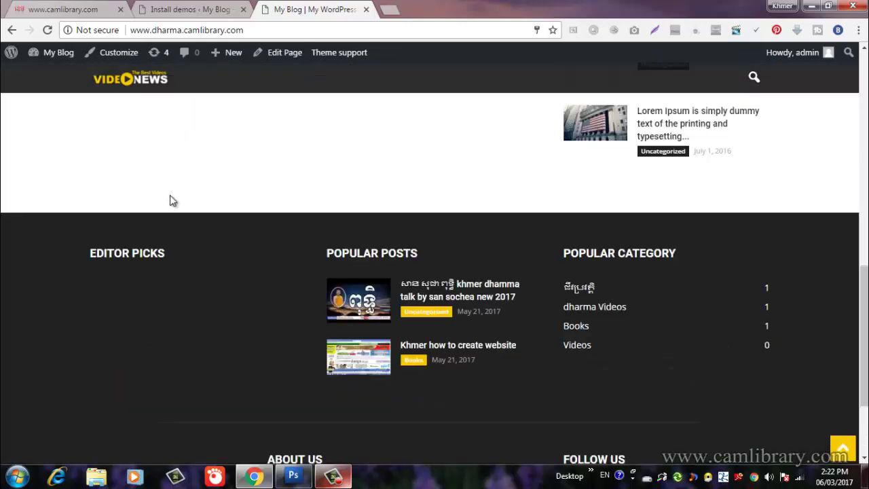
pyautogui.scroll(10, 170, 195)
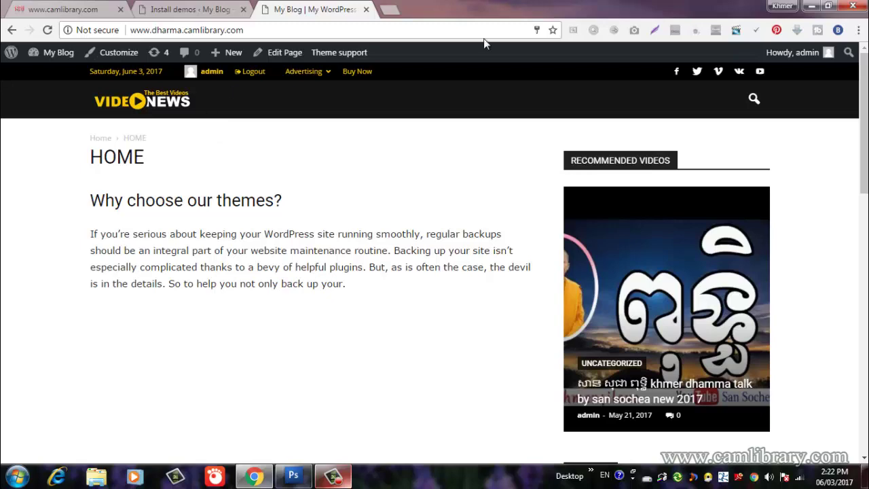
# - Return to the list of Newspaper demos, and briefly view the tutorial banner in Photoshop before minimizing it
pyautogui.click(226, 7)
pyautogui.scroll(15, 311, 242)
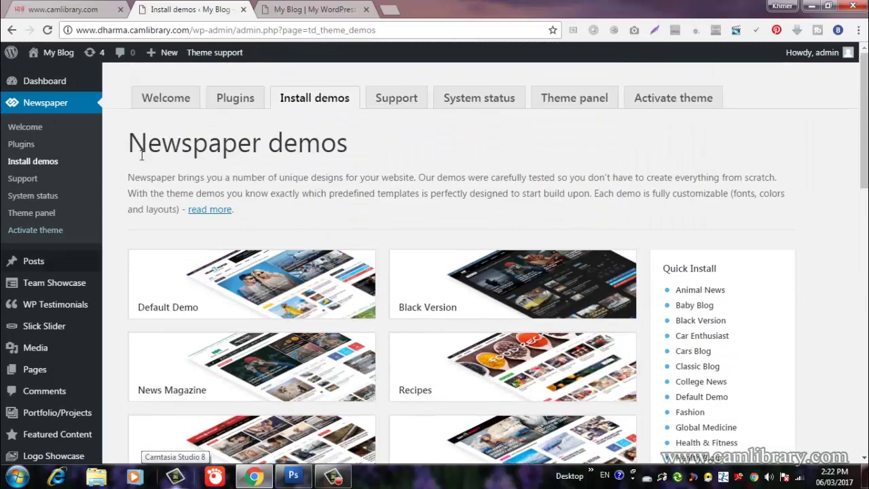
pyautogui.click(302, 478)
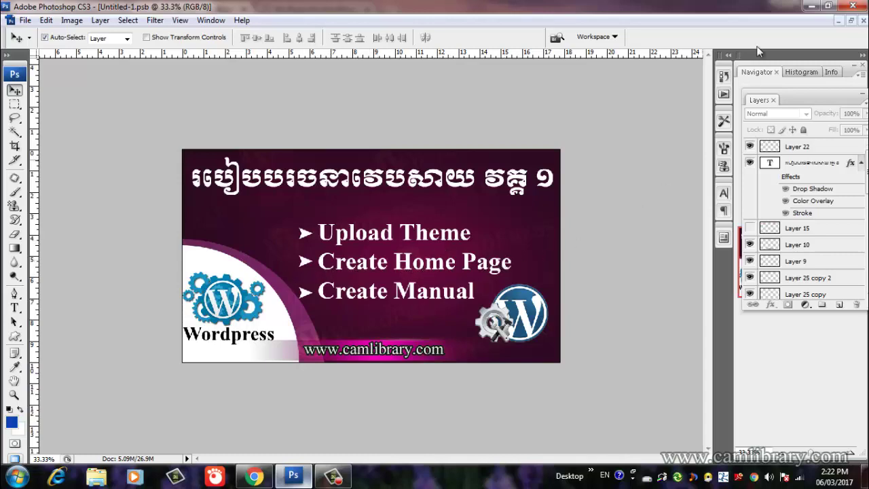
pyautogui.click(811, 5)
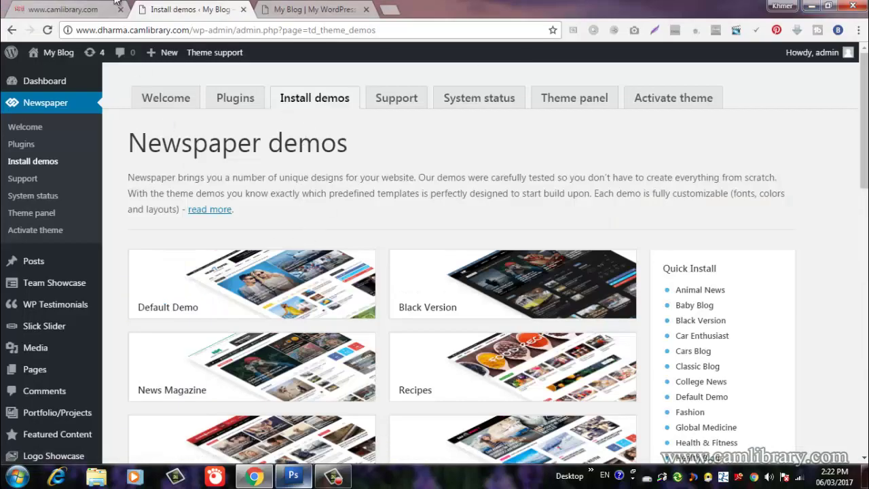
# - Examine the header menu and New Uploads section of the camlibrary.com home page
pyautogui.click(84, 7)
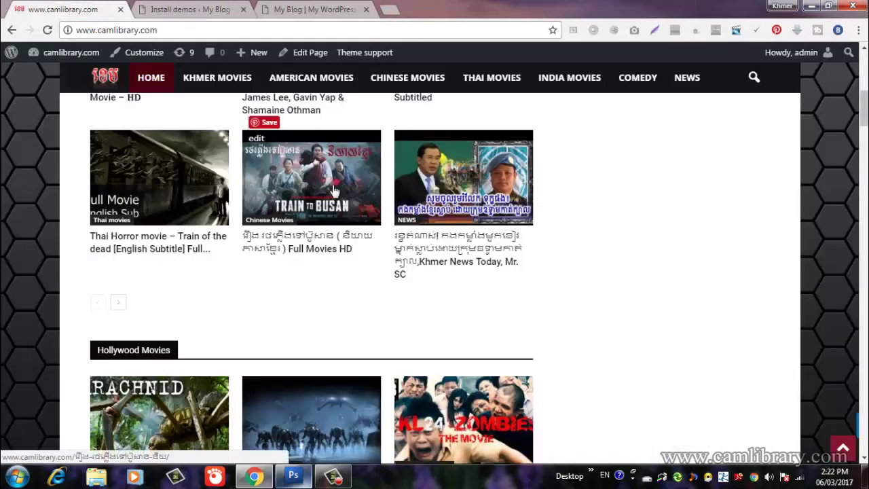
pyautogui.scroll(4, 332, 190)
pyautogui.scroll(2, 332, 190)
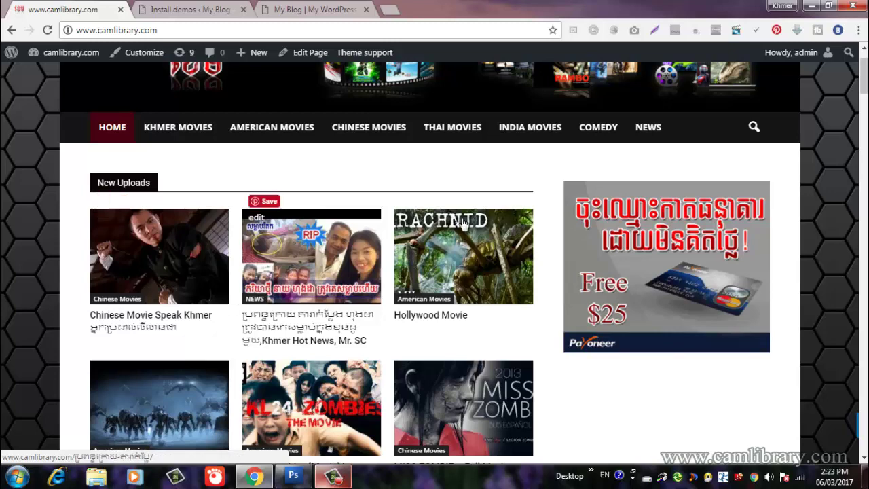
# - Return to the dharma.camlibrary.com dashboard and open the site's Reading settings
pyautogui.click(197, 6)
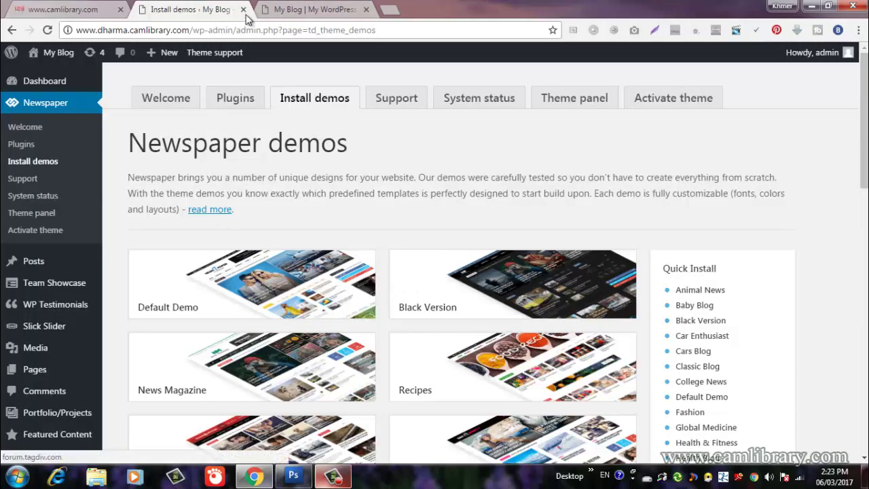
pyautogui.moveTo(161, 52)
pyautogui.scroll(-4, 91, 248)
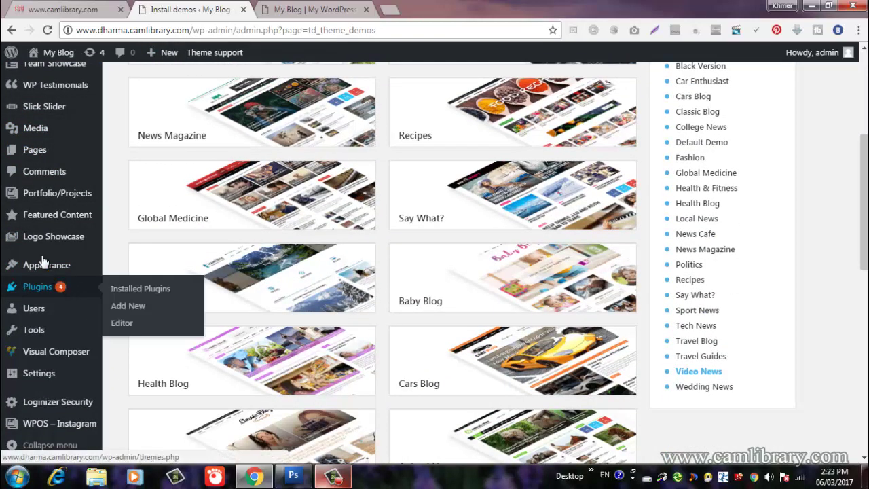
pyautogui.scroll(-1, 21, 251)
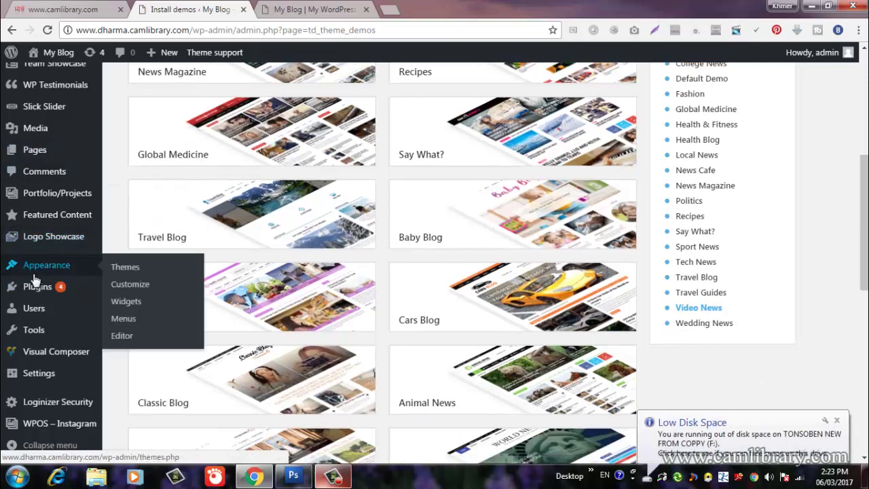
pyautogui.moveTo(42, 275)
pyautogui.scroll(-1, 38, 282)
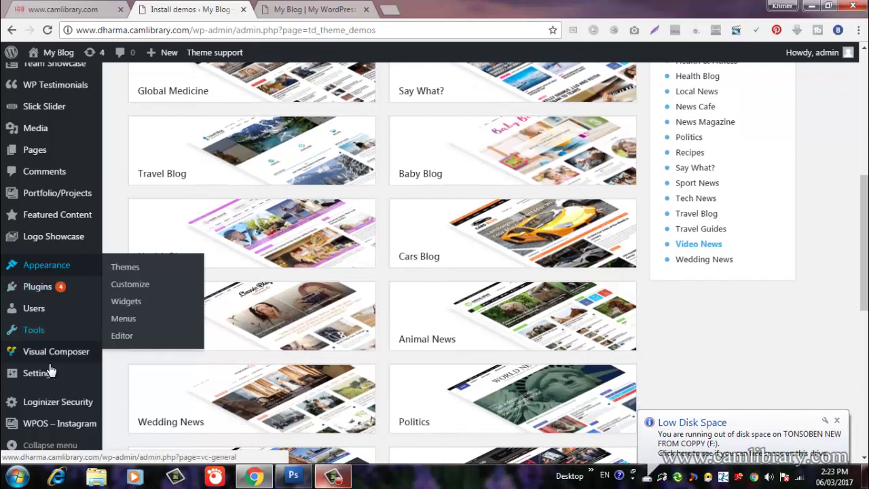
pyautogui.moveTo(53, 384)
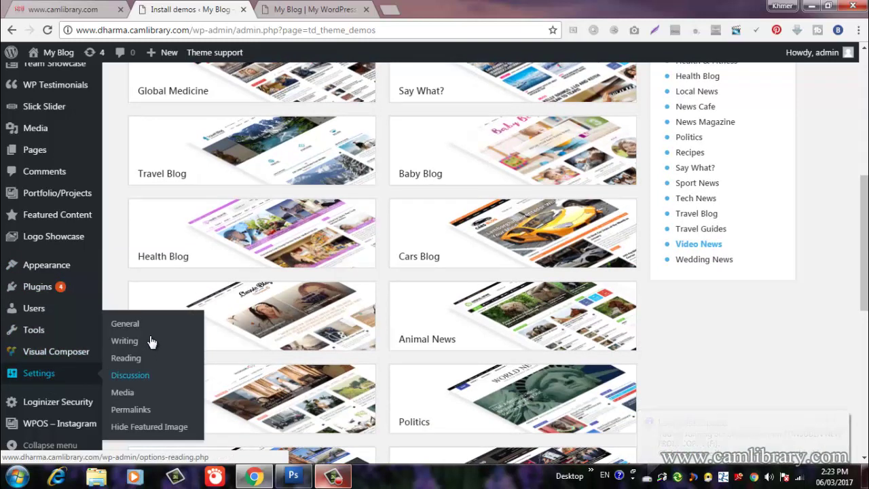
pyautogui.click(126, 358)
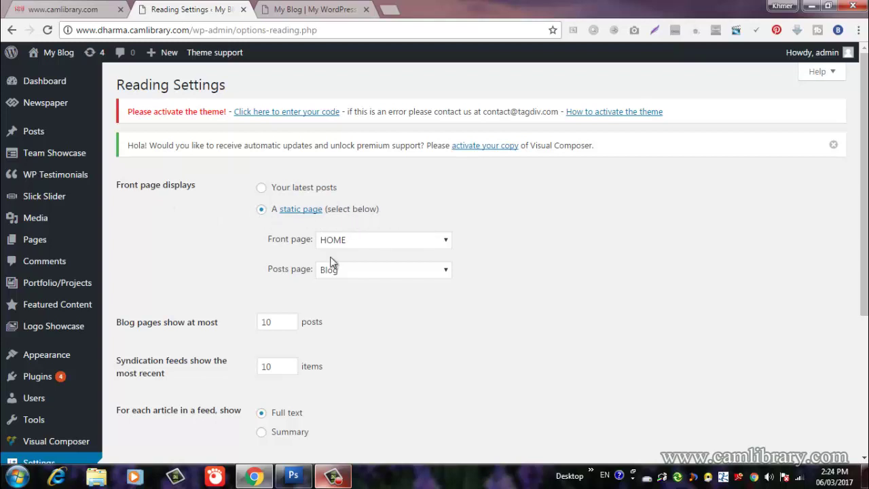
# - Choose HOME as the static front page and save the Reading settings
pyautogui.click(424, 243)
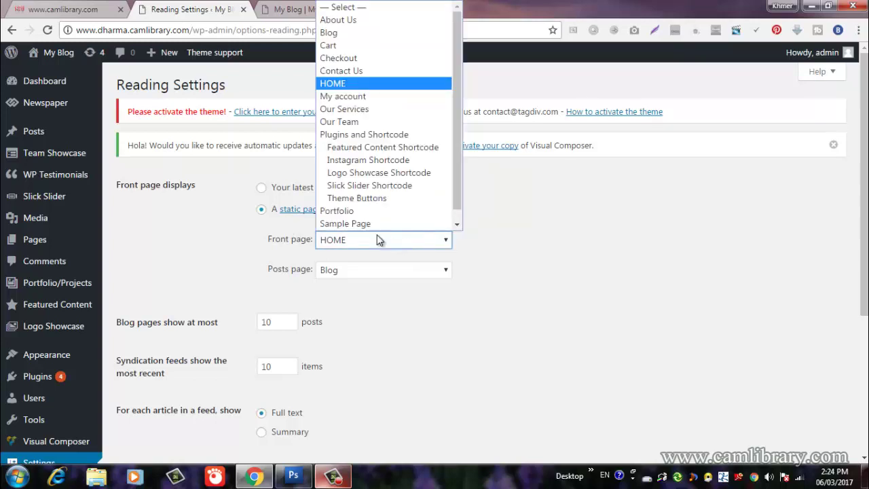
pyautogui.click(333, 85)
pyautogui.scroll(-3, 305, 237)
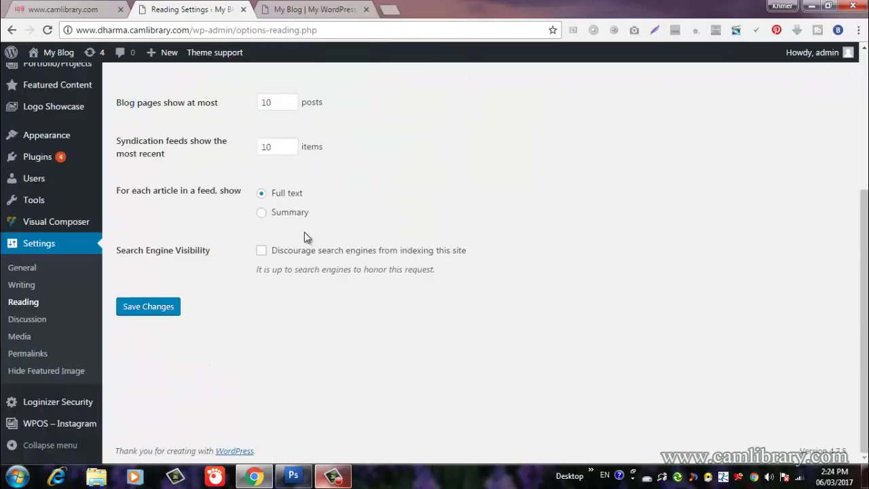
pyautogui.click(148, 309)
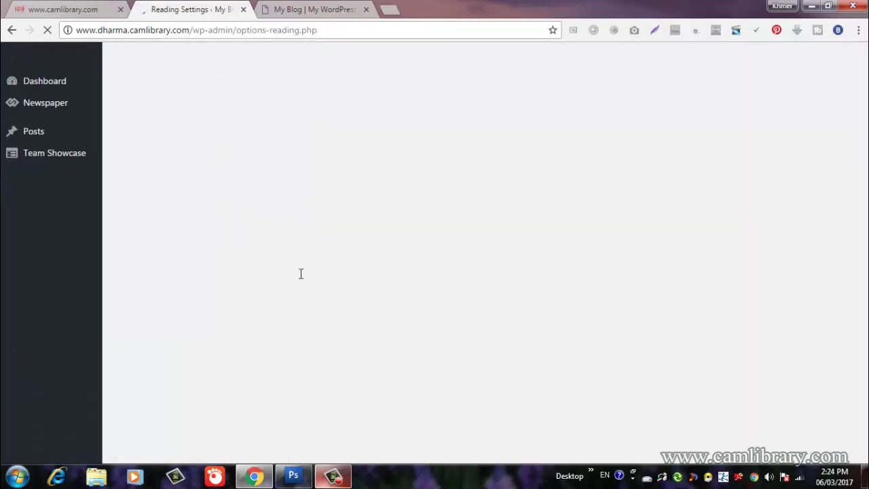
pyautogui.scroll(-3, 302, 280)
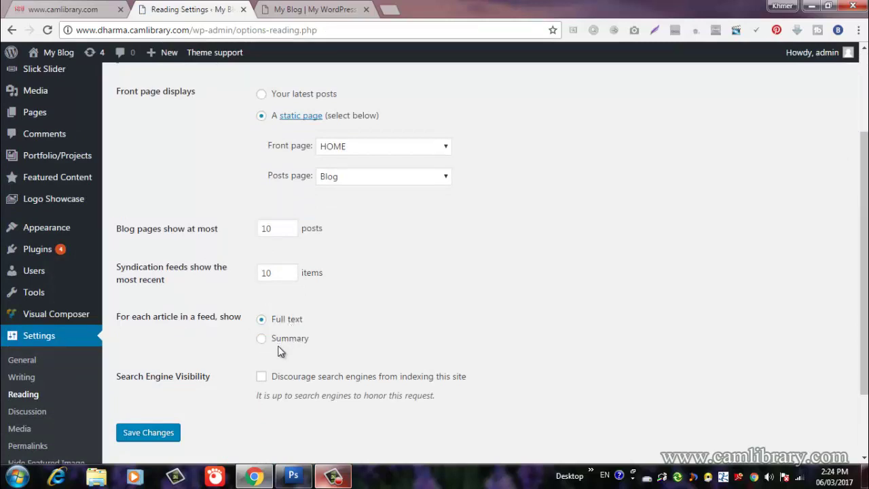
# - Glance at the camlibrary.com home page, and save the dharma site's Reading settings once more
pyautogui.click(56, 7)
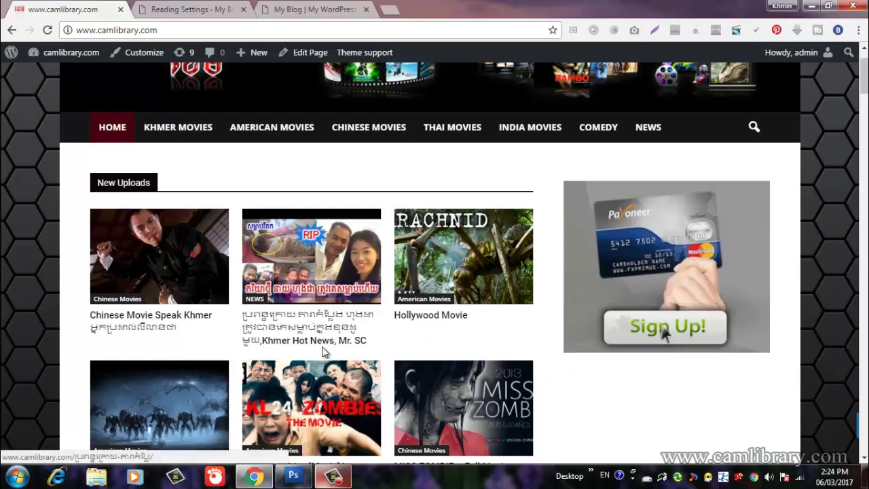
pyautogui.click(157, 9)
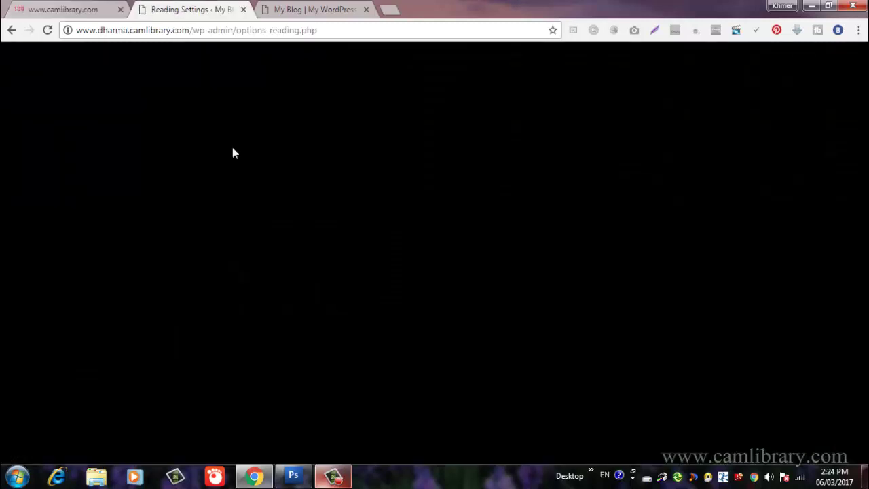
pyautogui.click(148, 432)
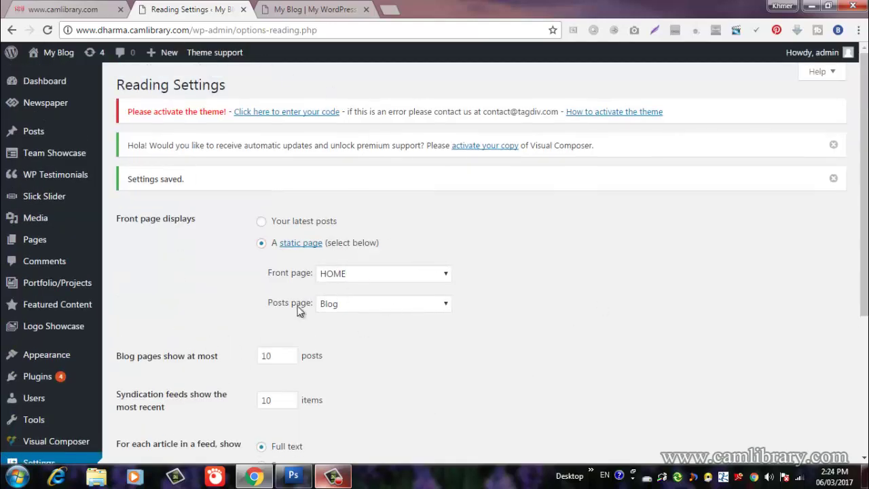
# - Load the dharma.camlibrary.com front page again and compare it with the camlibrary.com home page
pyautogui.click(319, 9)
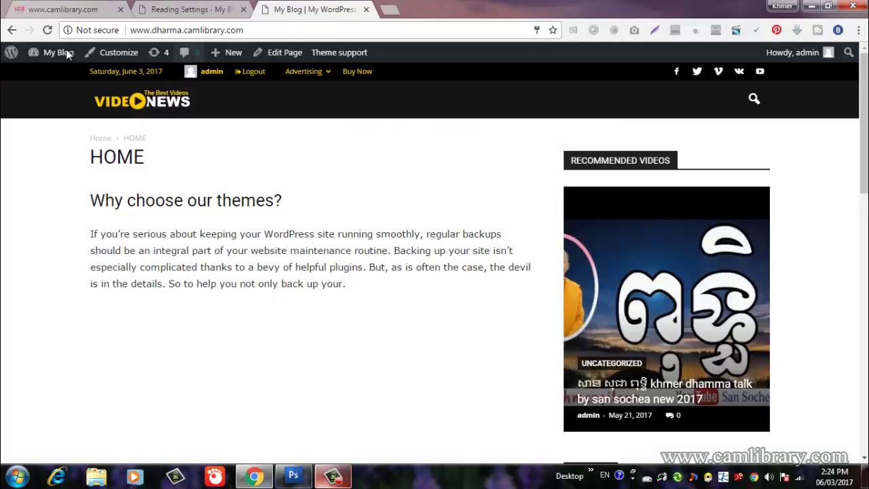
pyautogui.click(58, 52)
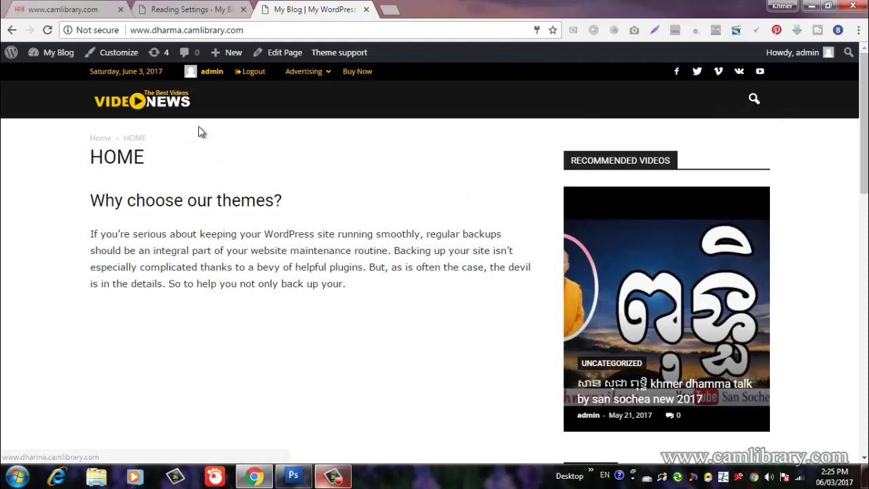
pyautogui.click(60, 8)
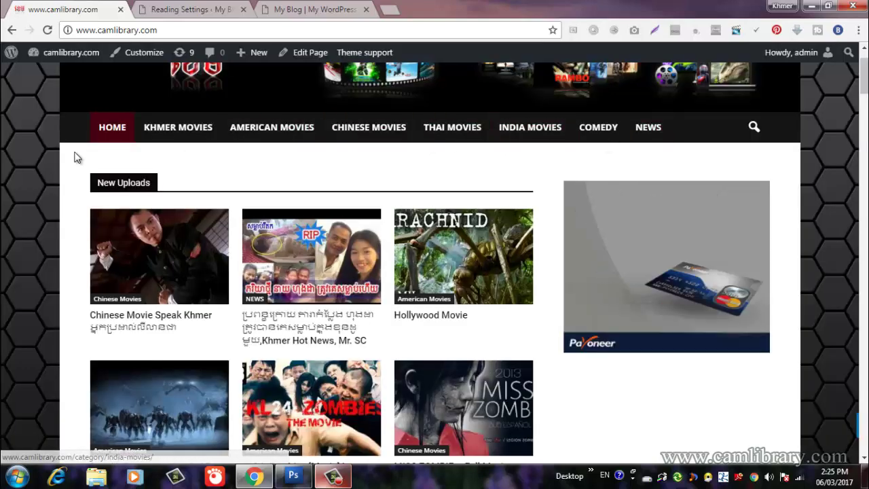
pyautogui.click(278, 9)
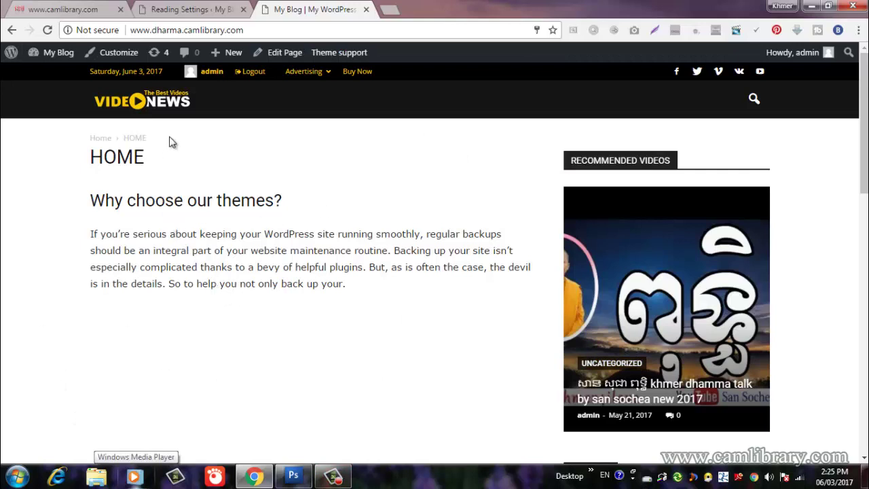
# - Open the HOME page for editing and review its content and page template settings
pyautogui.click(283, 53)
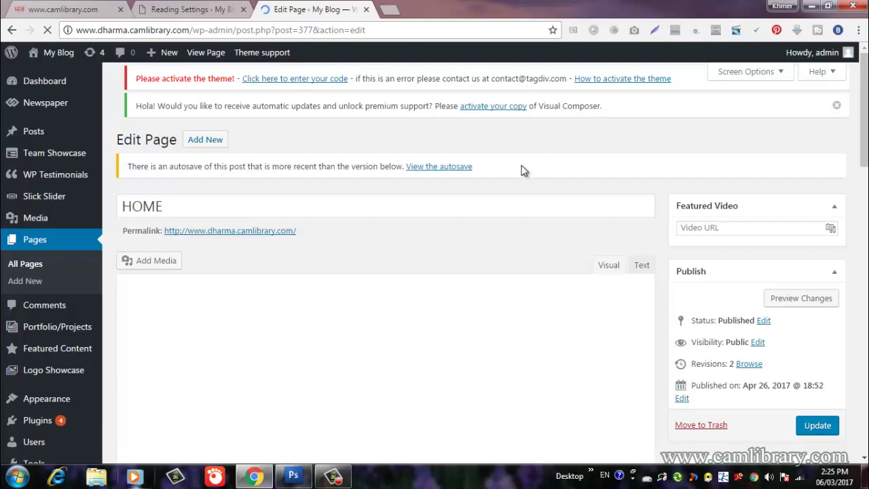
pyautogui.scroll(-3, 349, 163)
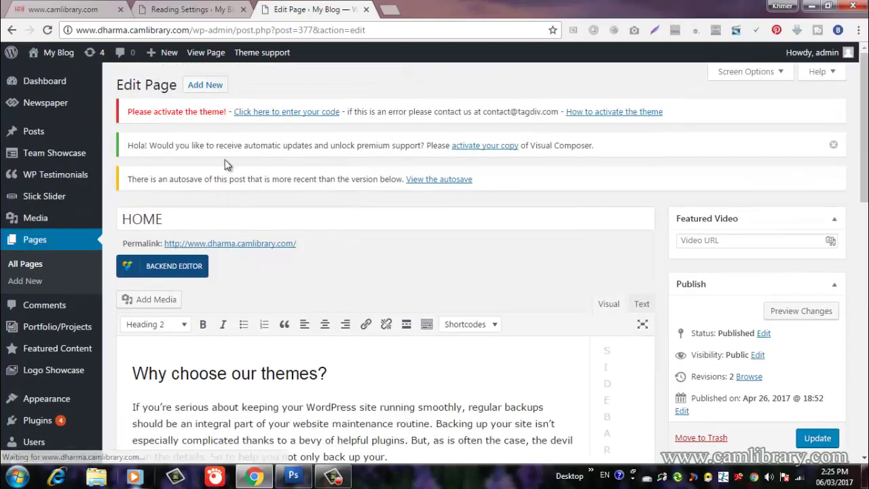
pyautogui.scroll(-10, 166, 289)
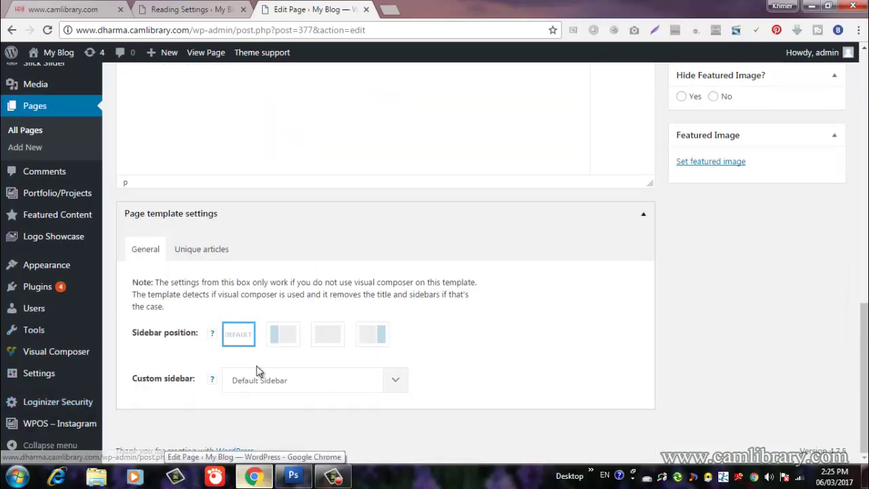
pyautogui.scroll(10, 335, 126)
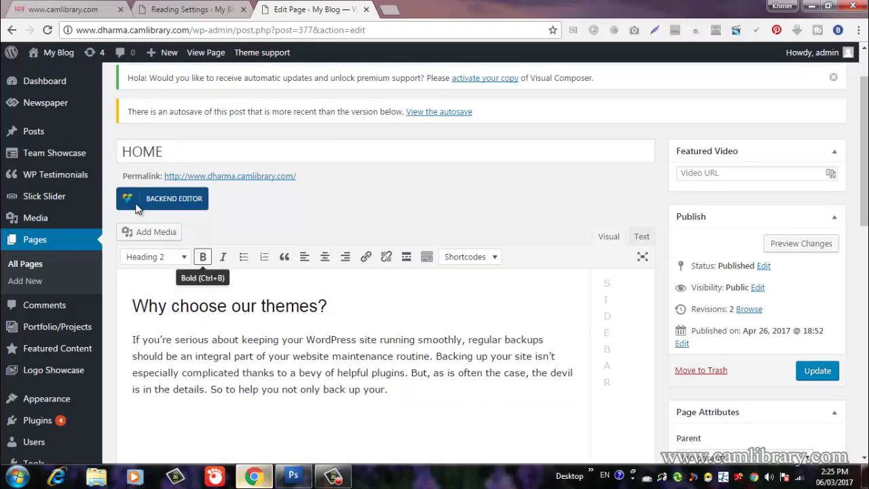
# - Switch the HOME page to Visual Composer's backend editor and bring its text block into view
pyautogui.click(175, 200)
pyautogui.scroll(-2, 316, 228)
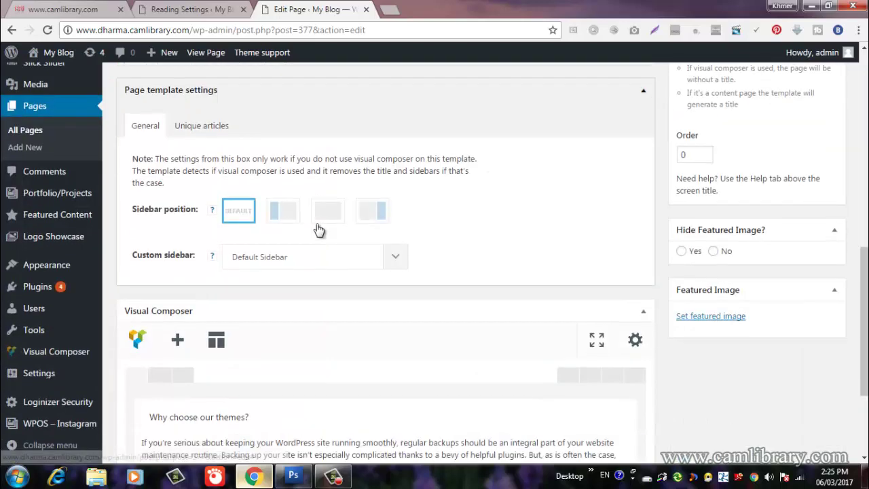
pyautogui.scroll(-2, 317, 229)
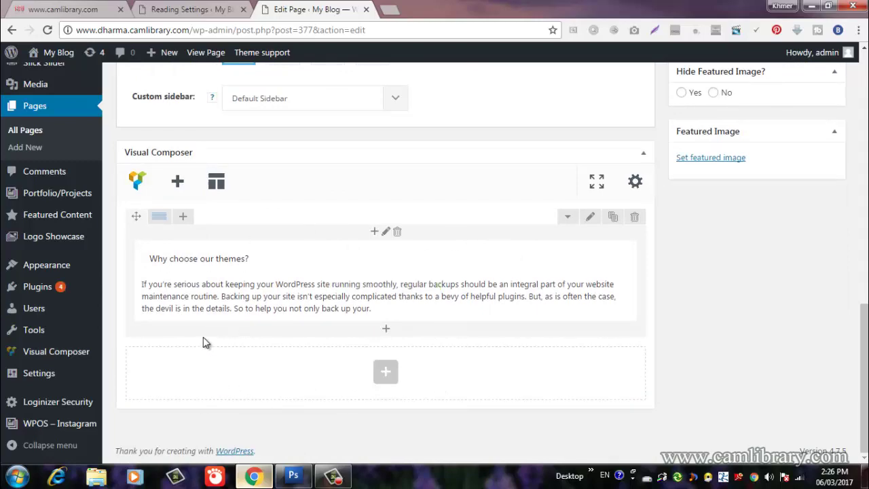
pyautogui.scroll(5, 203, 336)
pyautogui.scroll(-5, 183, 237)
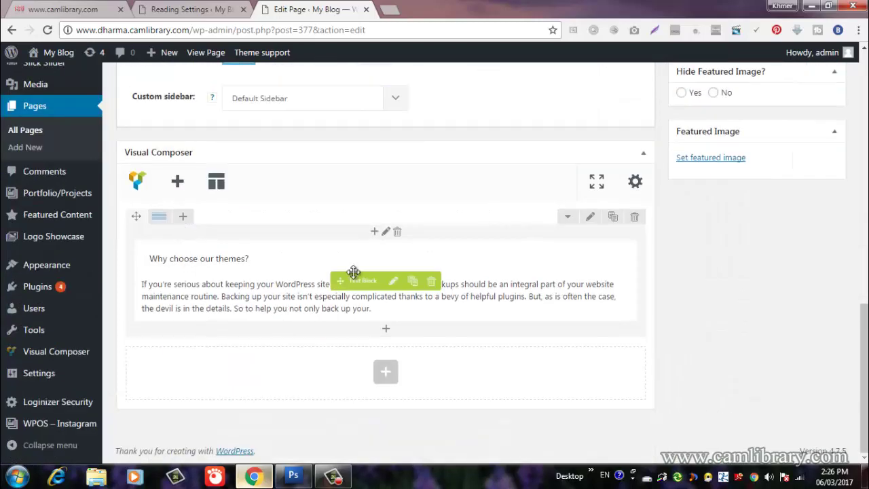
# - Delete the "Why choose our themes?" text block and its emptied row from the HOME page layout
pyautogui.click(430, 281)
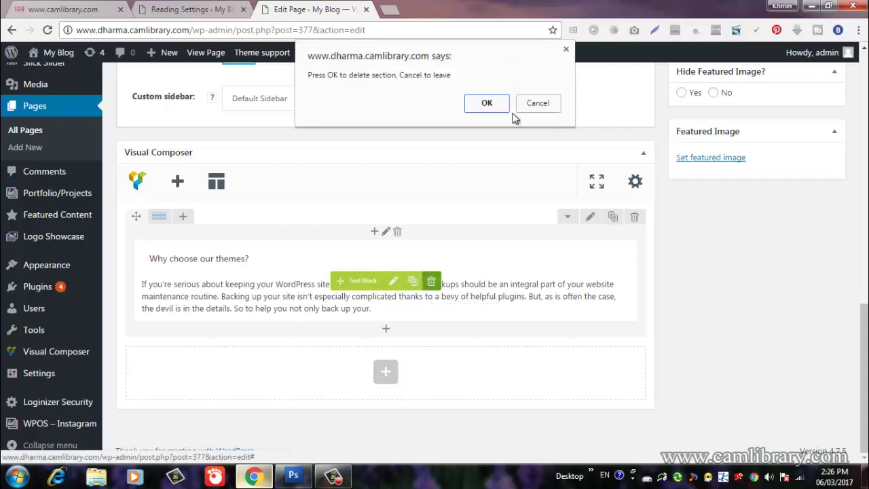
pyautogui.click(486, 107)
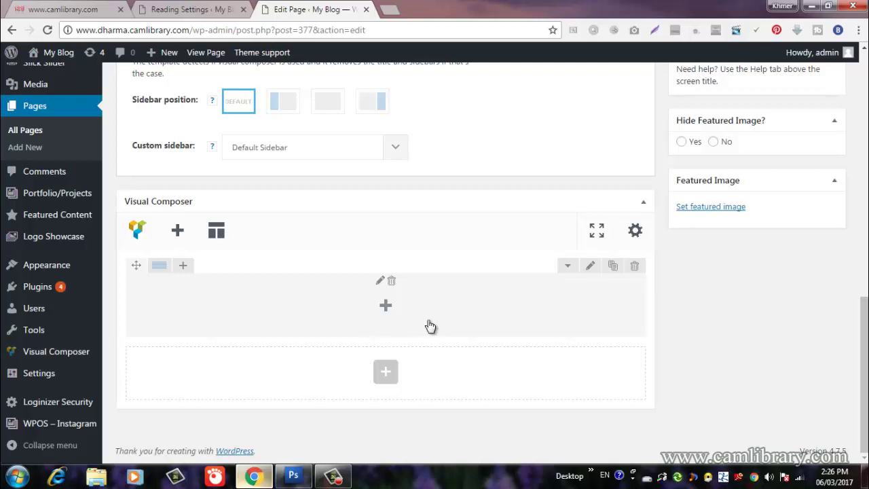
pyautogui.click(634, 266)
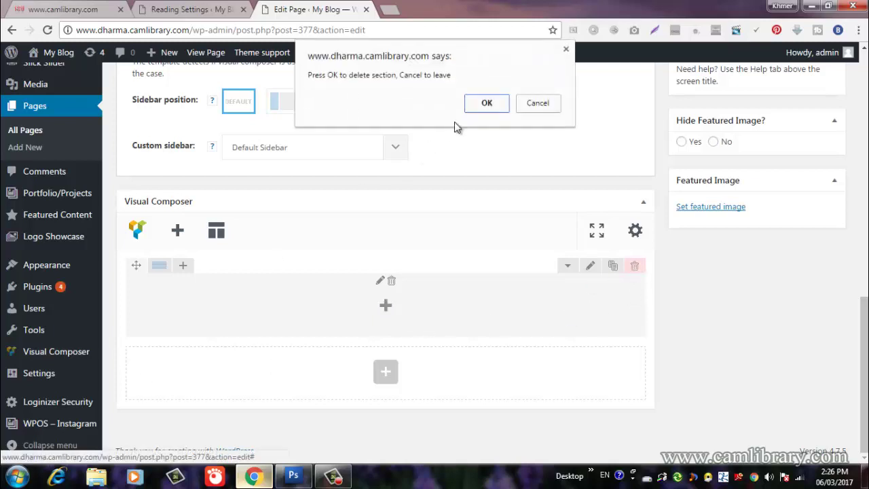
pyautogui.click(480, 109)
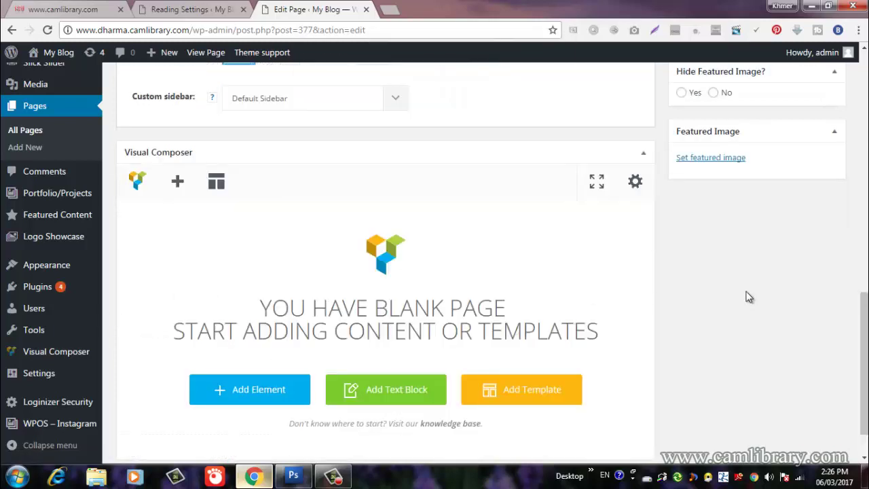
pyautogui.scroll(-2, 178, 154)
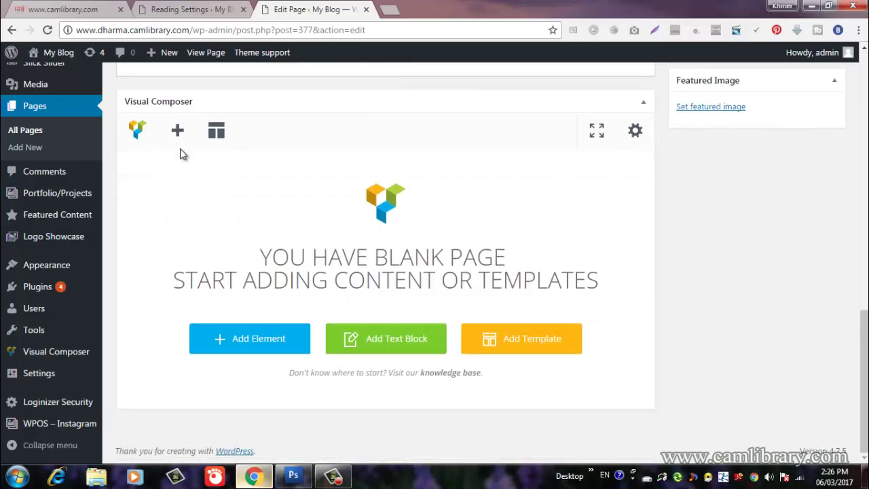
pyautogui.scroll(5, 180, 153)
pyautogui.scroll(-5, 180, 154)
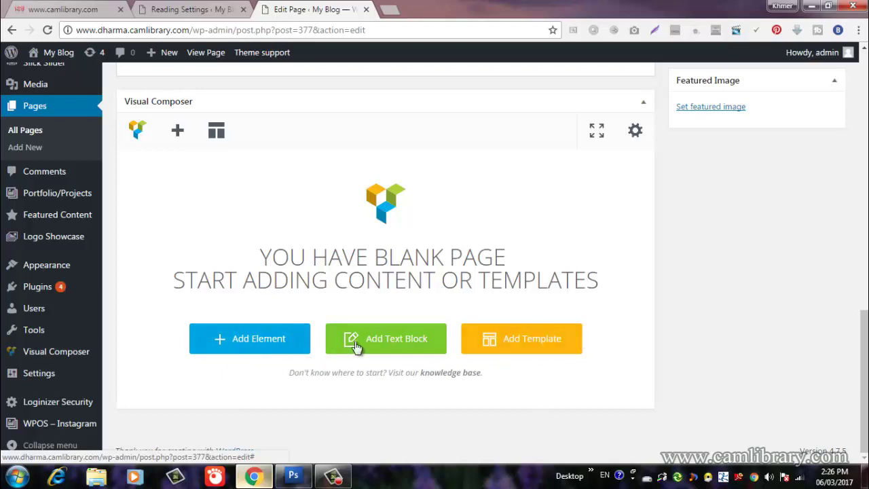
# - Load dharma.camlibrary.com in a new browser tab to view the current front page
pyautogui.click(389, 15)
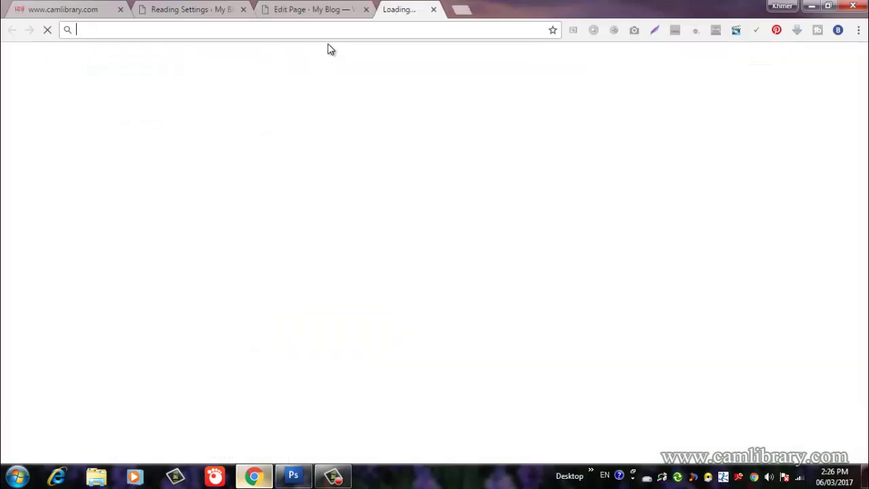
pyautogui.write('dharma.camlibrary.com')
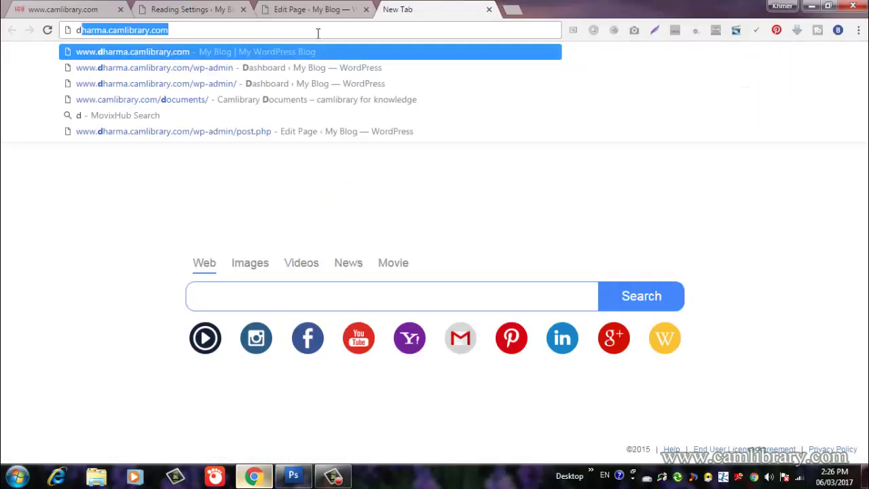
pyautogui.press('Return')
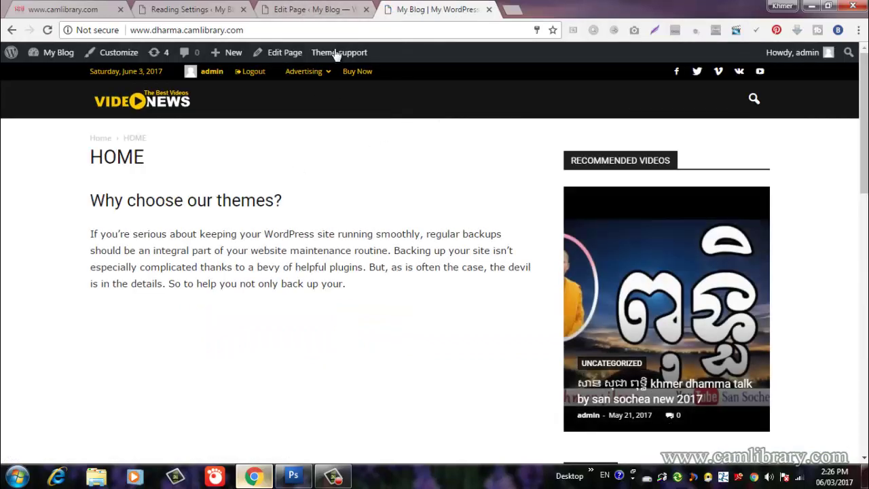
# - Return to the HOME page editor and update the page with its content removed
pyautogui.click(315, 7)
pyautogui.scroll(10, 419, 235)
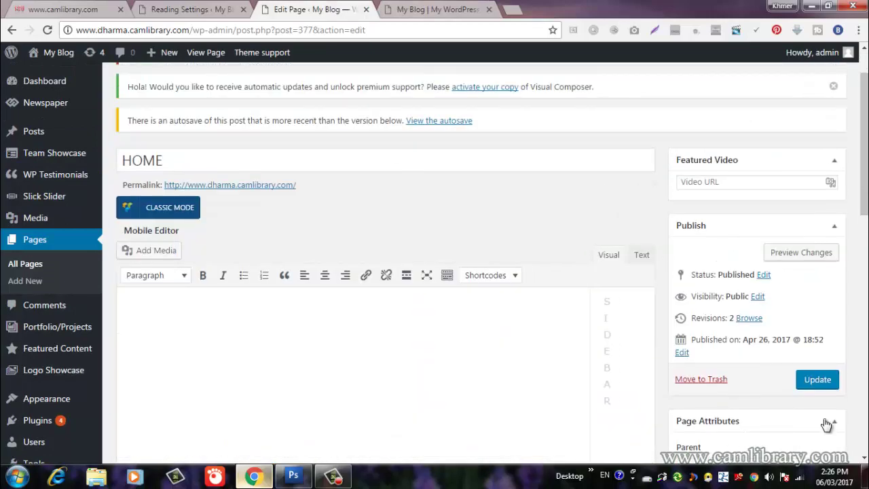
pyautogui.click(817, 380)
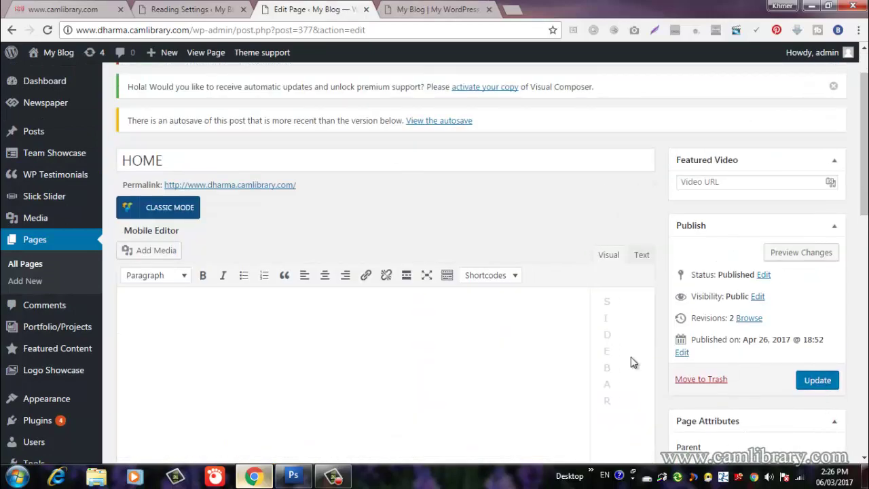
# - Reload the dharma.camlibrary.com front page and examine its content area, sidebar and footer
pyautogui.hotkey('ctrl', 'Tab')
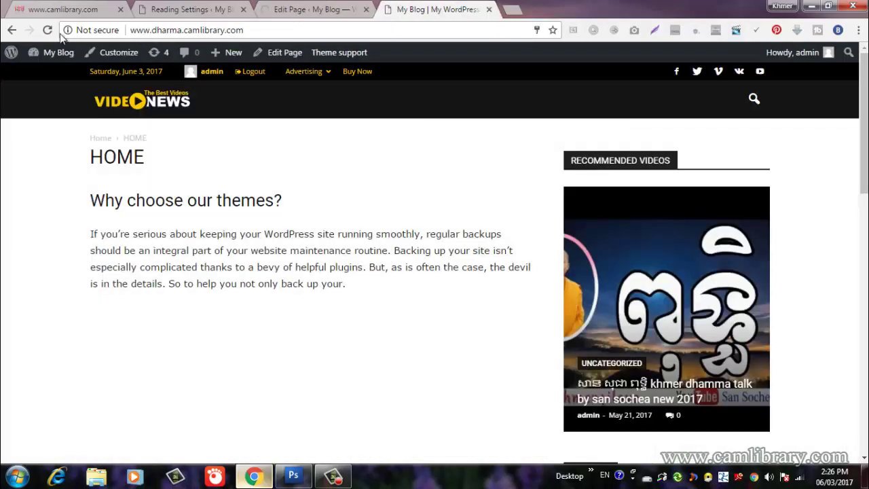
pyautogui.click(48, 30)
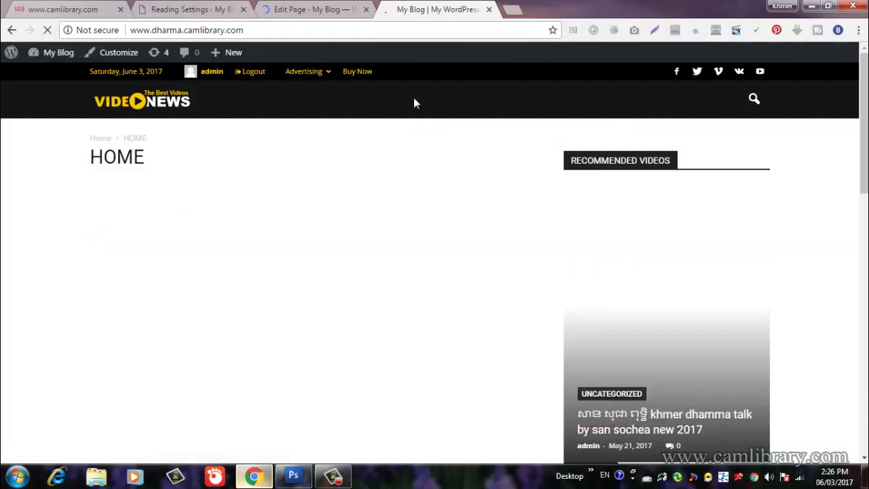
pyautogui.scroll(-4, 382, 116)
pyautogui.scroll(4, 380, 120)
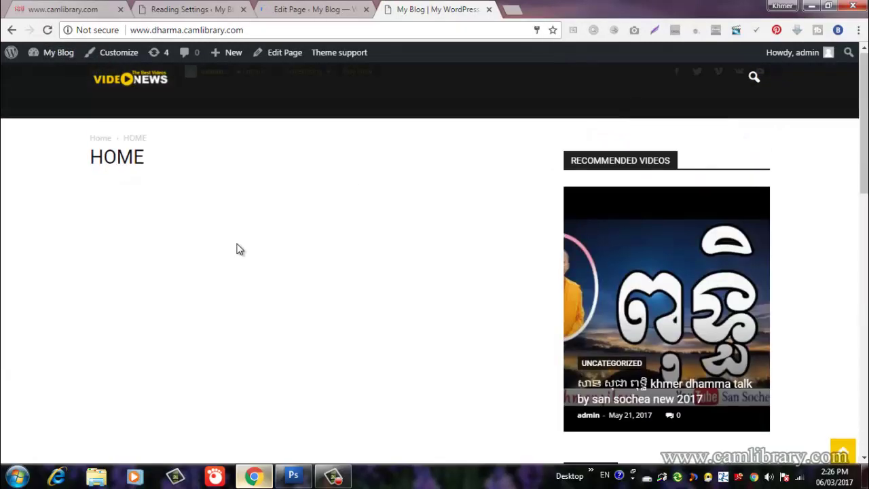
pyautogui.scroll(-11, 368, 395)
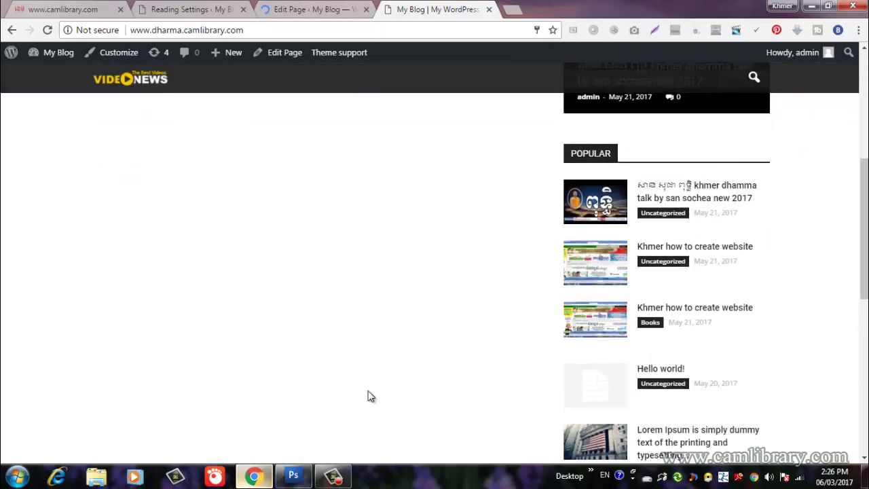
pyautogui.scroll(4, 361, 394)
pyautogui.scroll(4, 361, 394)
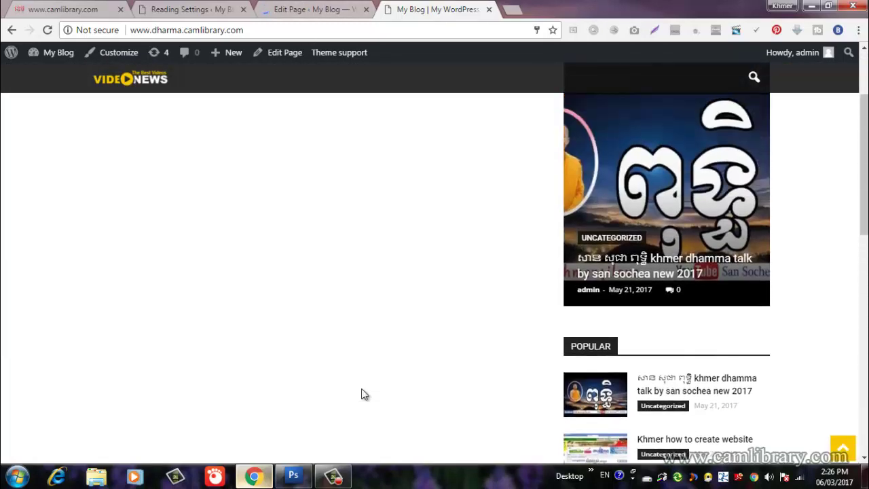
pyautogui.scroll(-5, 361, 390)
pyautogui.scroll(-4, 363, 388)
pyautogui.scroll(12, 290, 297)
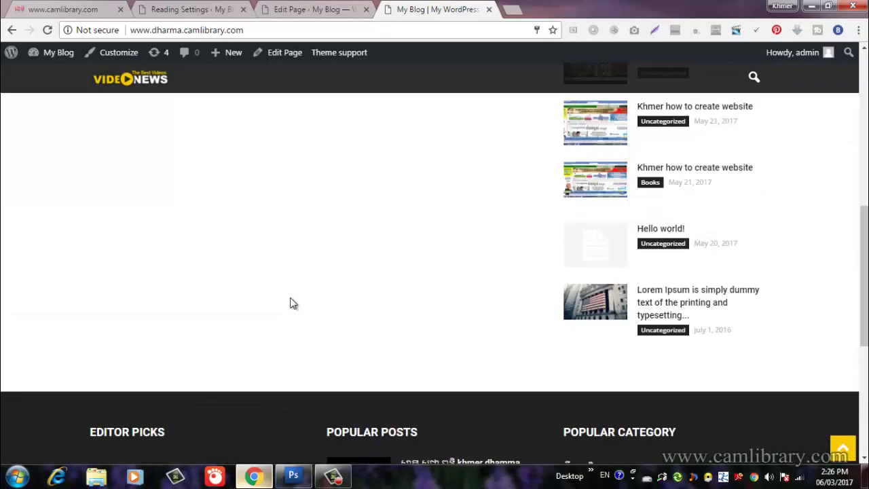
# - Start adding an element to the blank HOME page in Visual Composer and browse to the numbered block layouts
pyautogui.click(318, 5)
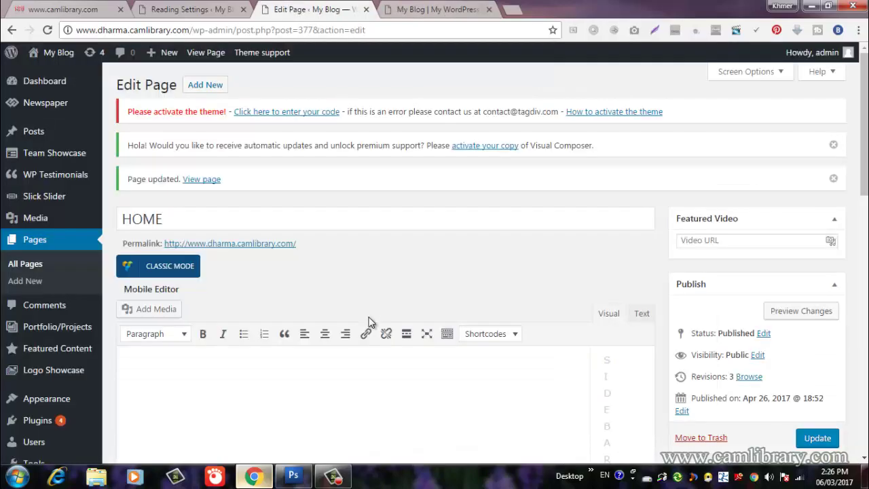
pyautogui.scroll(-6, 372, 323)
pyautogui.scroll(-3, 372, 323)
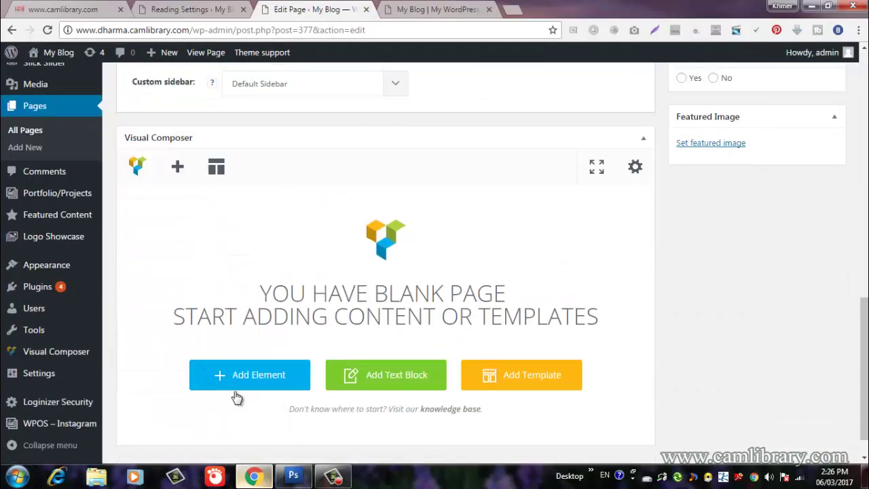
pyautogui.click(264, 380)
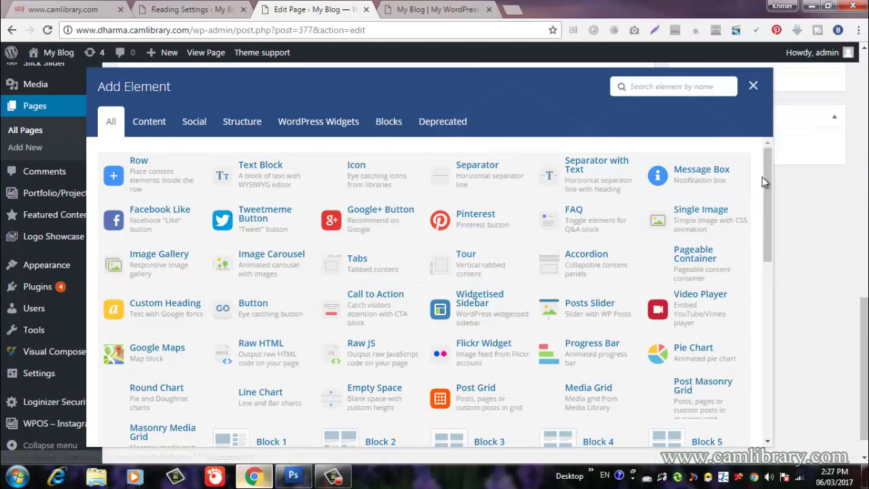
pyautogui.moveTo(770, 173); pyautogui.dragTo(780, 266)
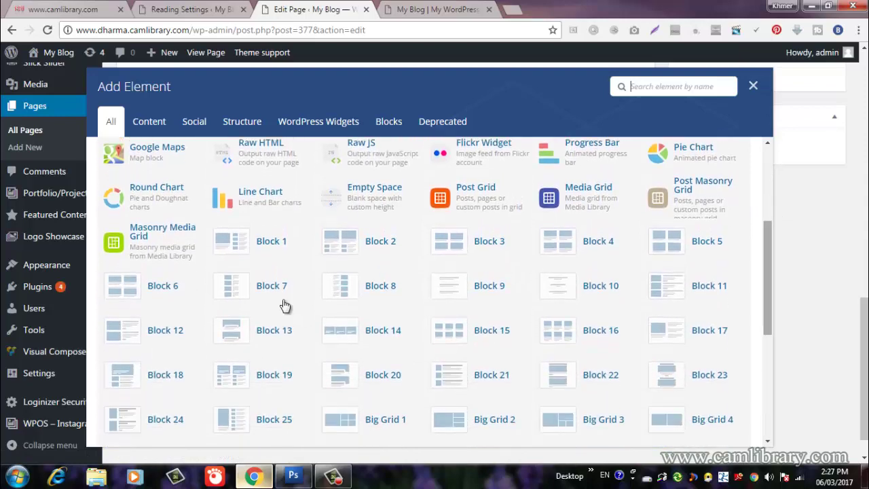
# - Examine the New Uploads grid on the camlibrary.com home page and compare it with the dharma front page
pyautogui.click(93, 8)
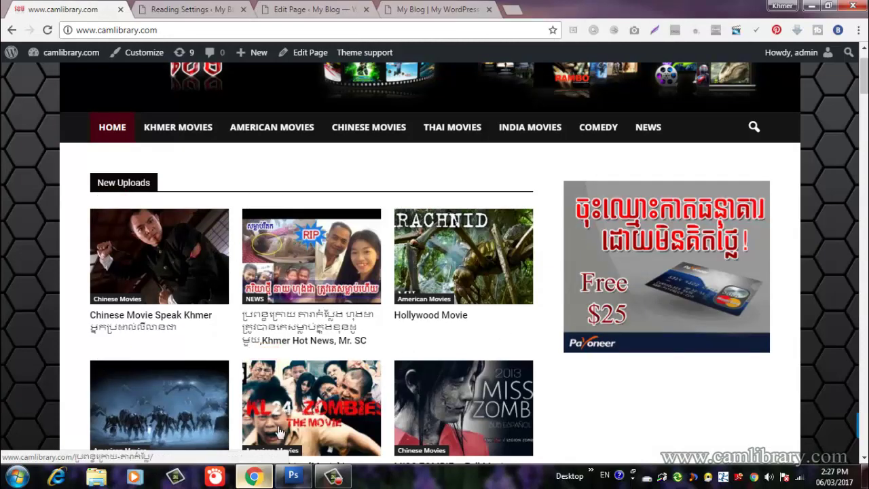
pyautogui.scroll(-4, 237, 292)
pyautogui.scroll(3, 371, 290)
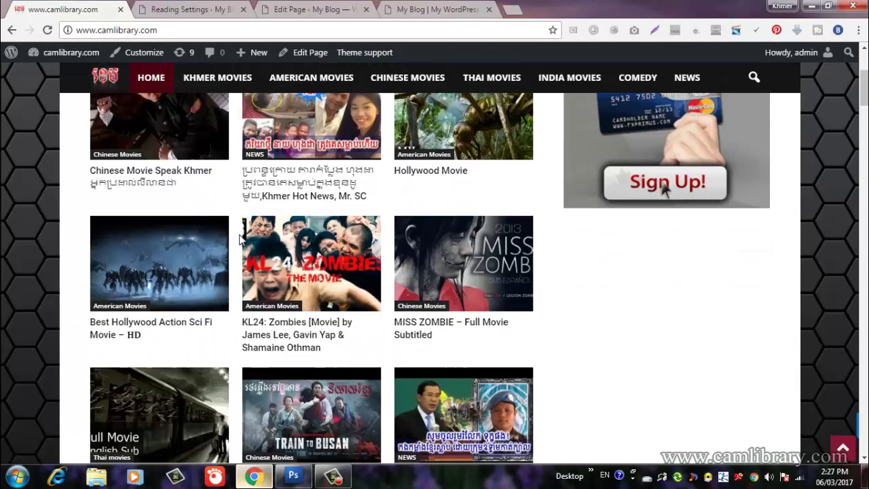
pyautogui.scroll(-4, 366, 292)
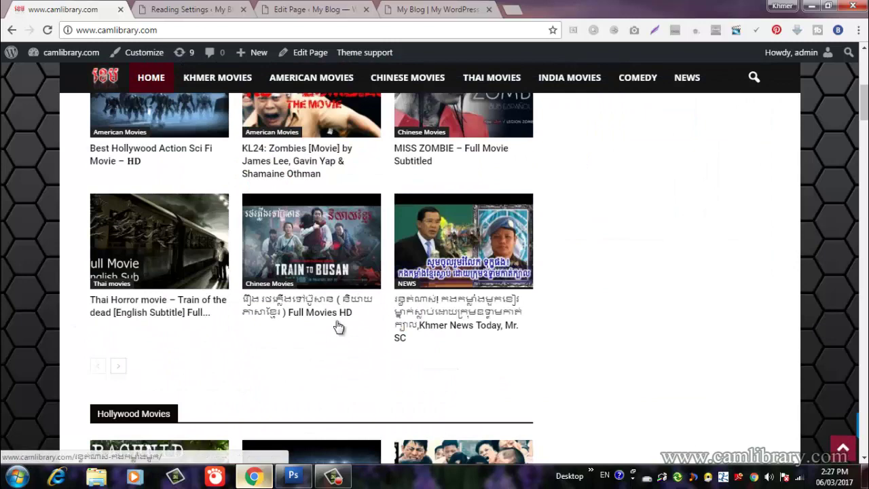
pyautogui.click(397, 8)
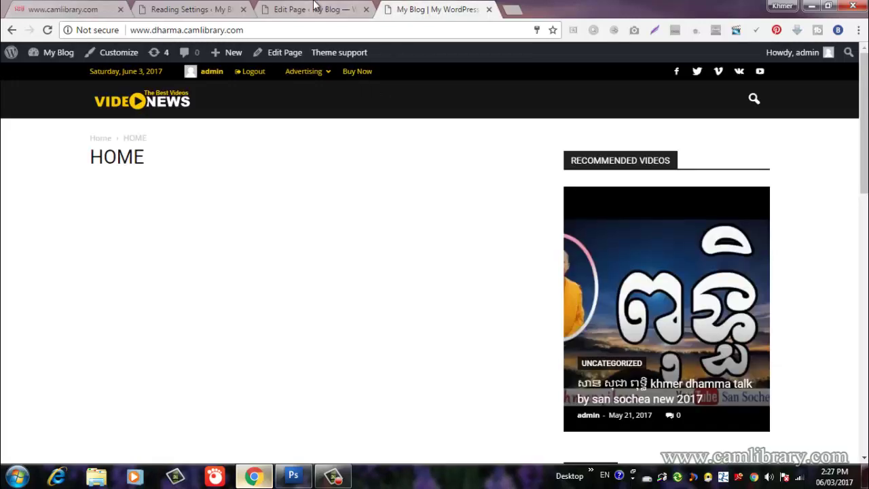
# - Add a Block 15 element to the HOME page, keeping the title "Block title" and a limit of 5 posts
pyautogui.click(314, 8)
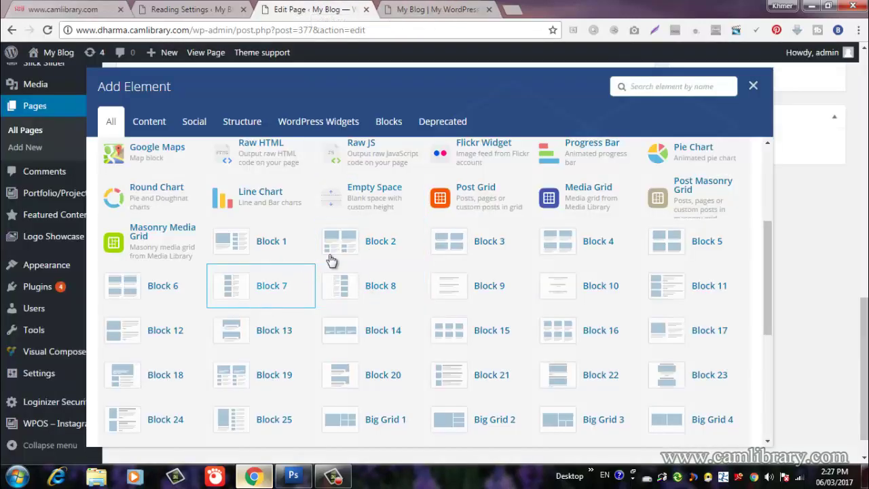
pyautogui.click(460, 338)
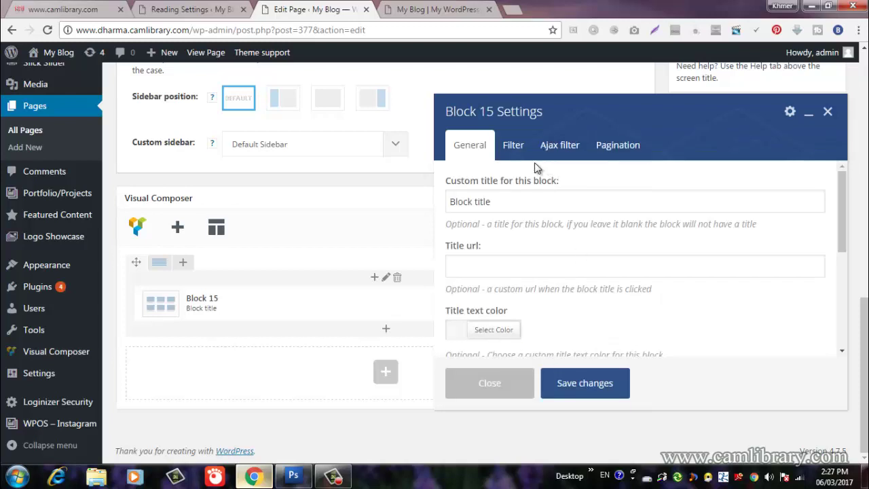
pyautogui.moveTo(842, 227)
pyautogui.mouseDown()
pyautogui.moveTo(841, 332)
pyautogui.moveTo(841, 230)
pyautogui.mouseUp()
pyautogui.scroll(-3, 845, 278)
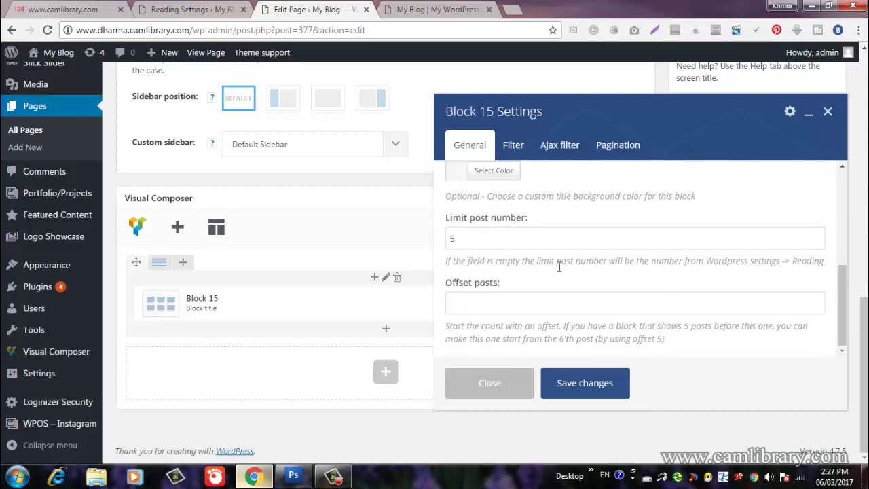
pyautogui.click(585, 383)
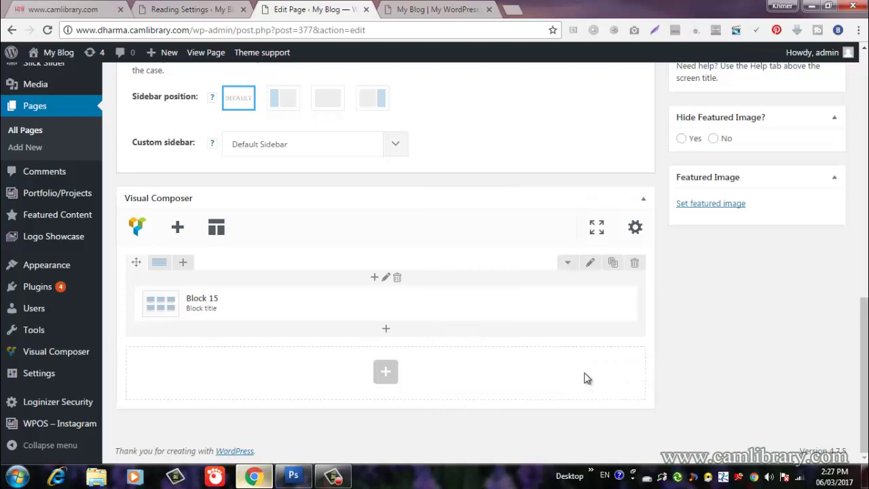
# - Update the HOME page to publish the added Block 15
pyautogui.scroll(10, 585, 374)
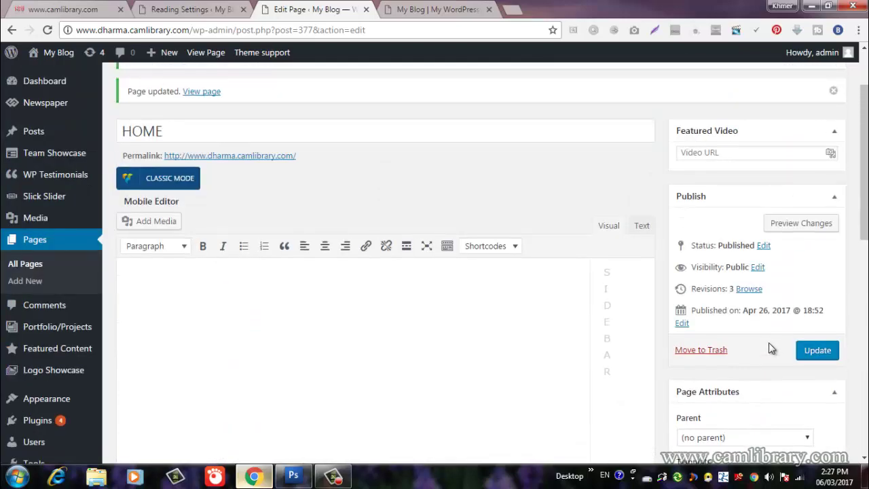
pyautogui.scroll(1, 768, 342)
pyautogui.scroll(-3, 770, 345)
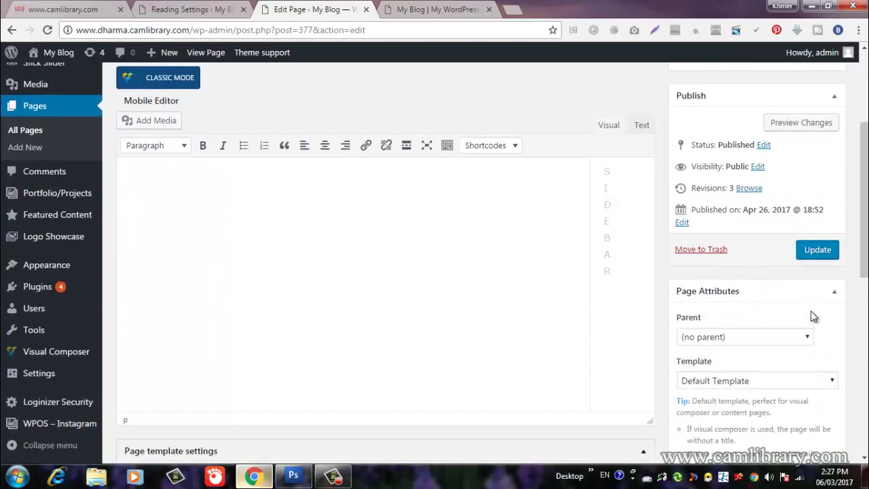
pyautogui.click(817, 250)
# - Reload the dharma.camlibrary.com front page and compare its post block layout with the camlibrary.com home page
pyautogui.click(402, 7)
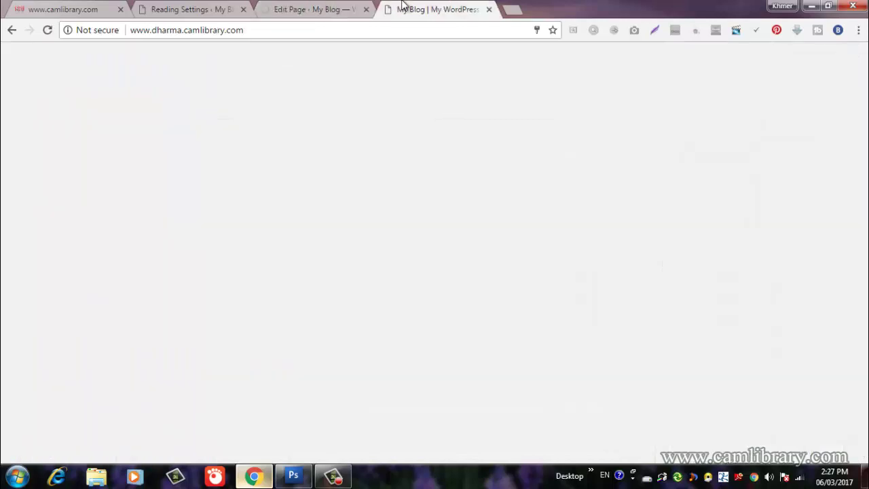
pyautogui.click(50, 32)
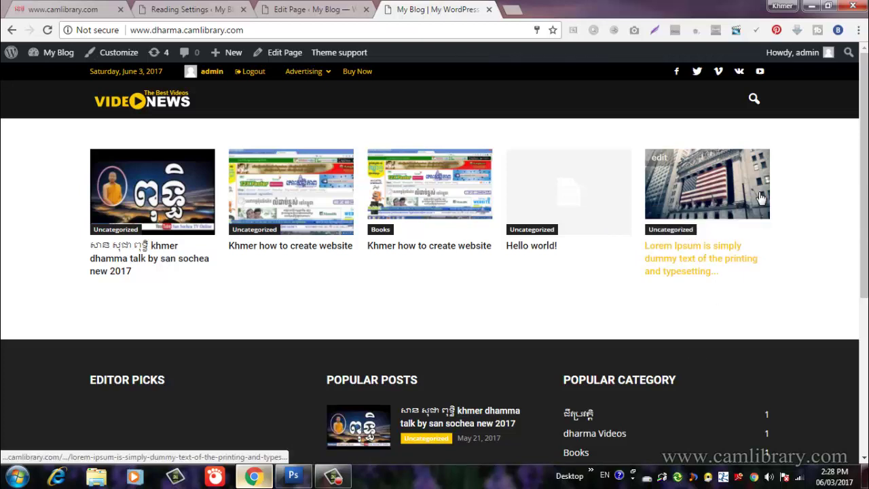
pyautogui.click(42, 6)
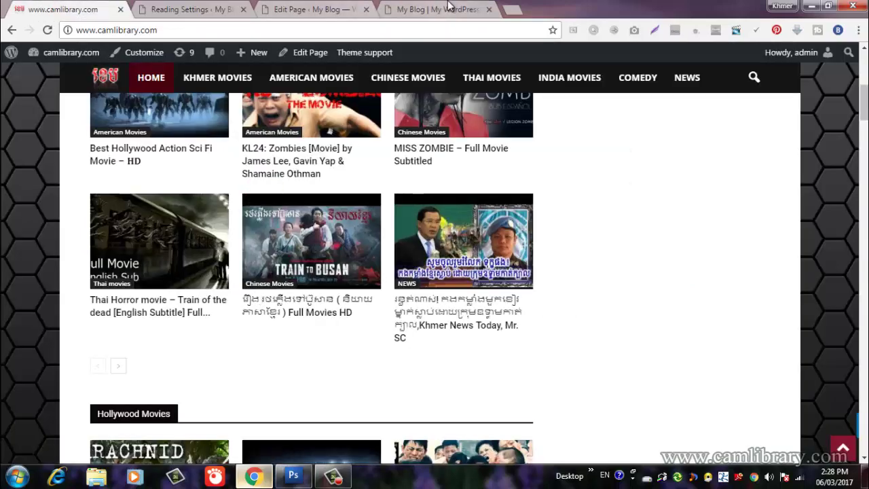
pyautogui.click(448, 6)
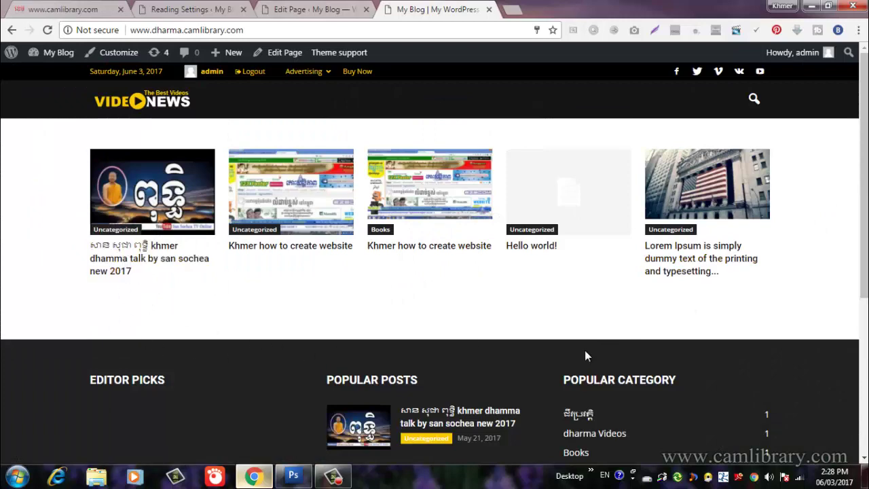
# - Set the Block 15 post limit to 20 on the HOME page, save the block's changes and update the page
pyautogui.click(314, 9)
pyautogui.scroll(-10, 408, 298)
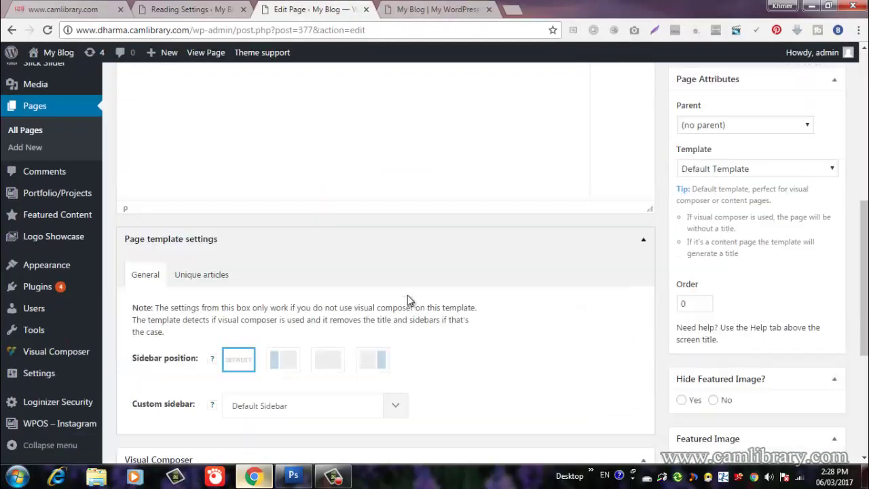
pyautogui.scroll(-1, 407, 299)
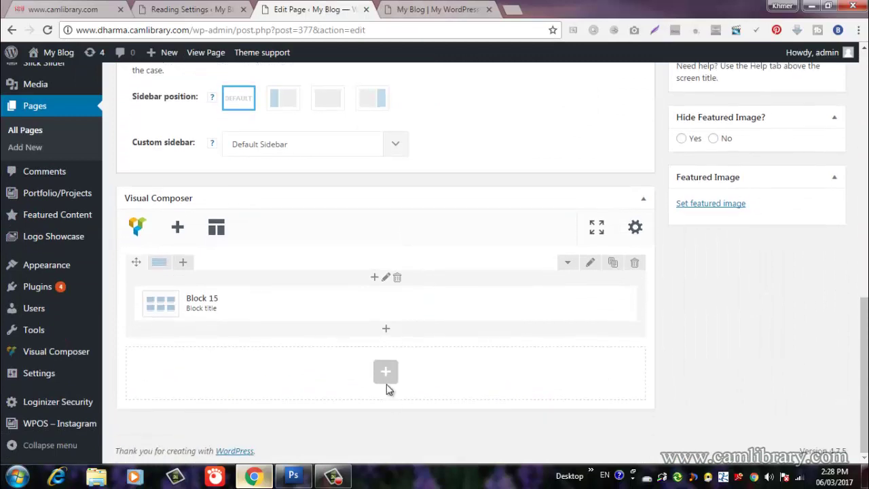
pyautogui.click(391, 306)
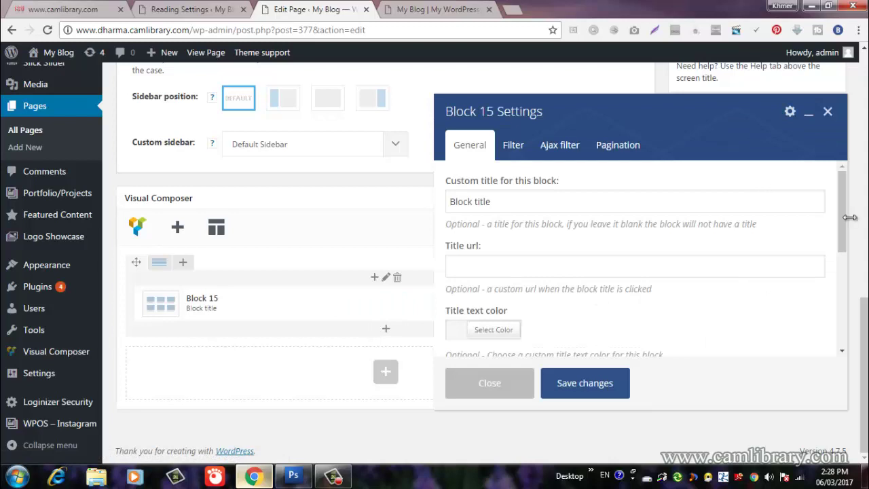
pyautogui.moveTo(841, 230); pyautogui.dragTo(842, 315)
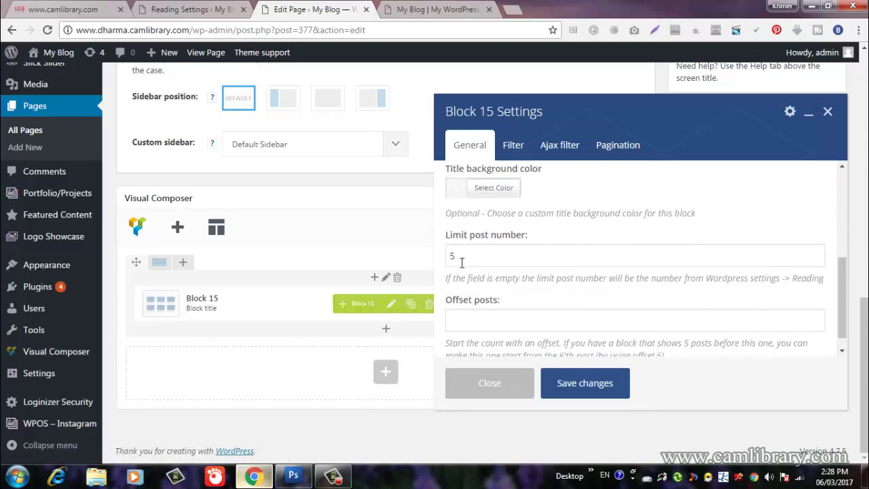
pyautogui.moveTo(467, 255); pyautogui.dragTo(441, 255)
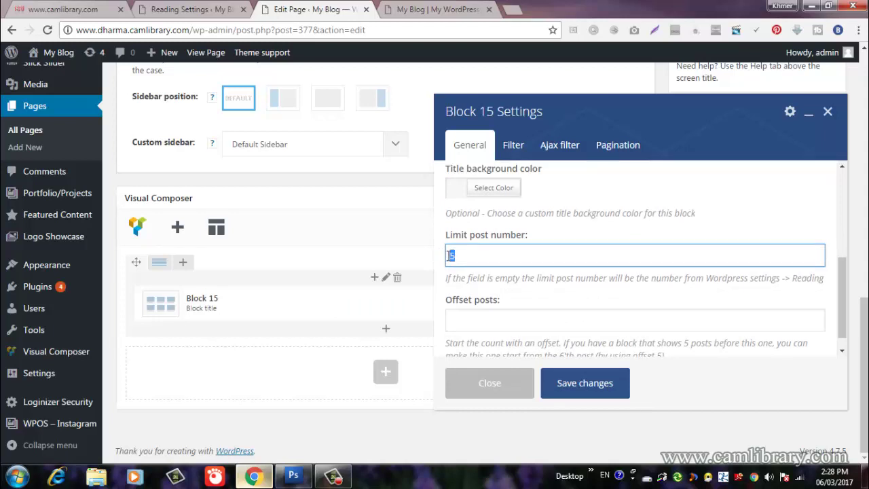
pyautogui.click(575, 384)
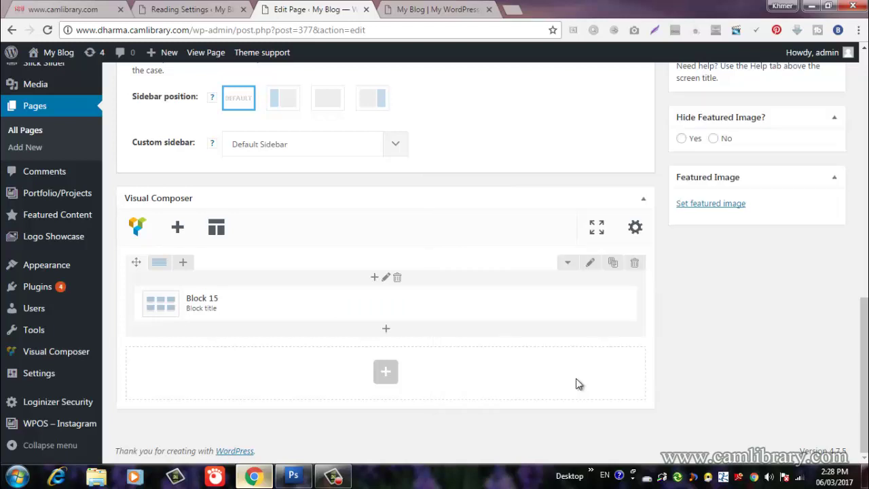
pyautogui.scroll(10, 710, 238)
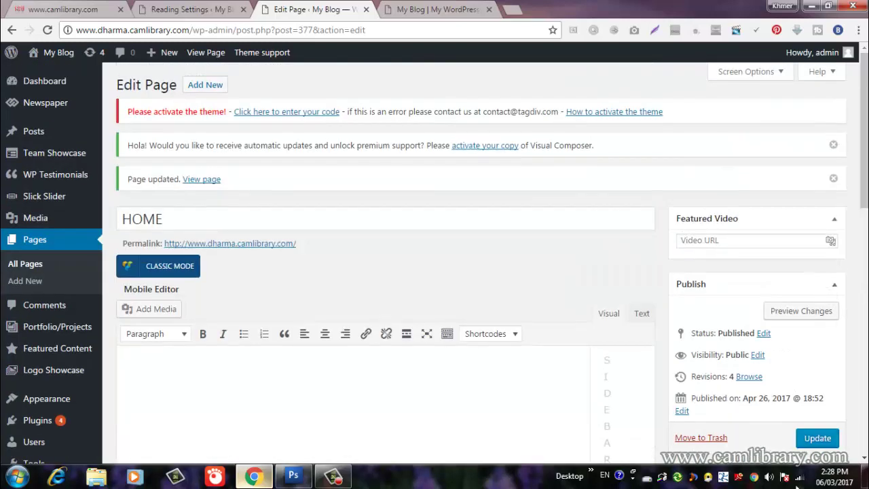
pyautogui.click(832, 440)
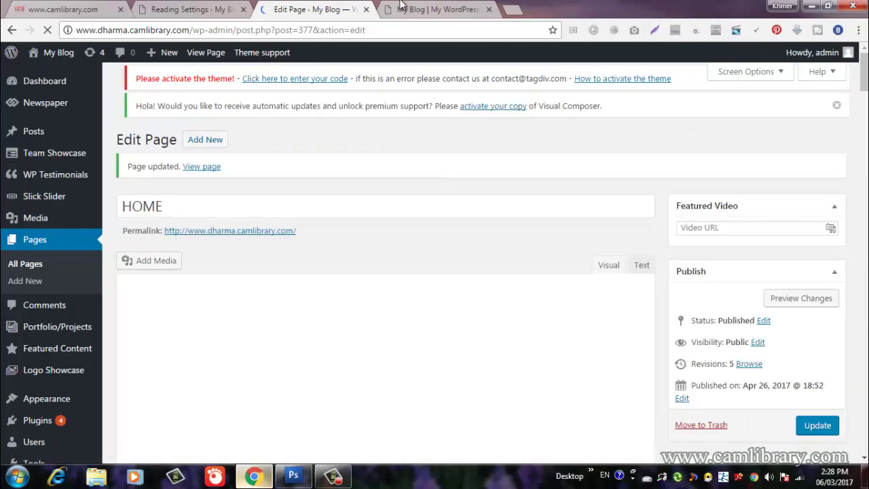
# - Reload the dharma.camlibrary.com front page and look through all rows of its post grid
pyautogui.click(401, 8)
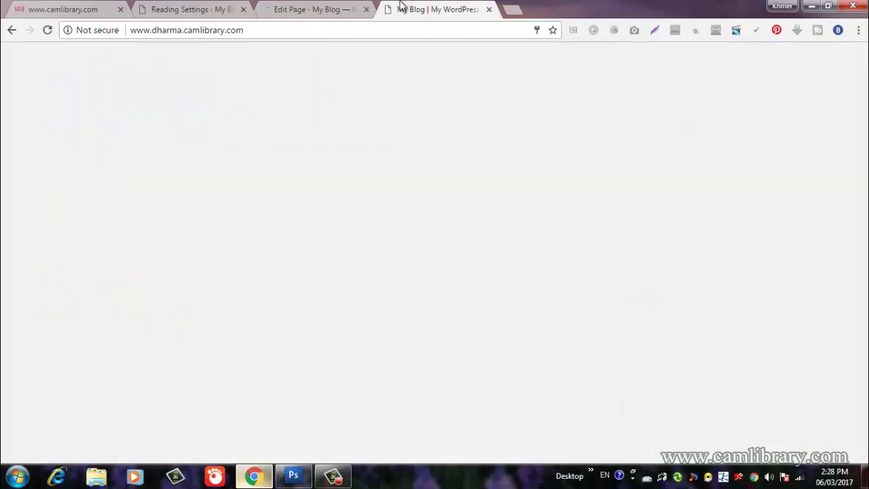
pyautogui.click(49, 29)
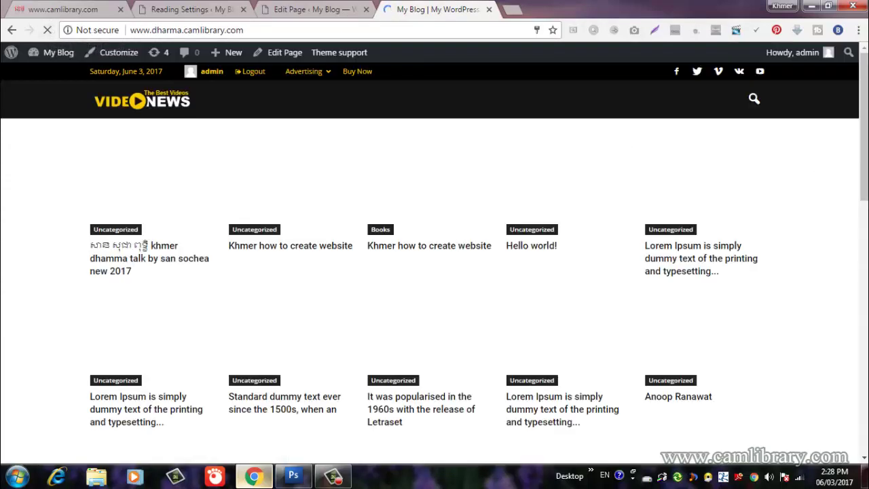
pyautogui.scroll(-8, 857, 288)
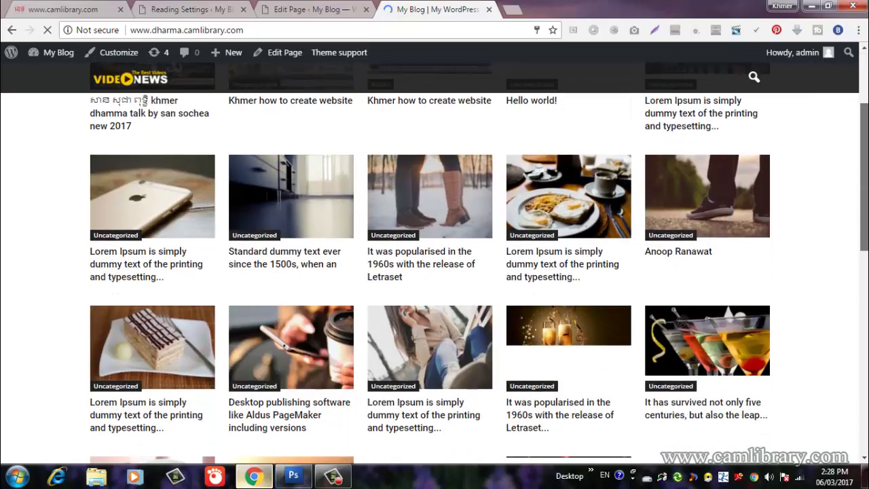
pyautogui.scroll(3, 857, 289)
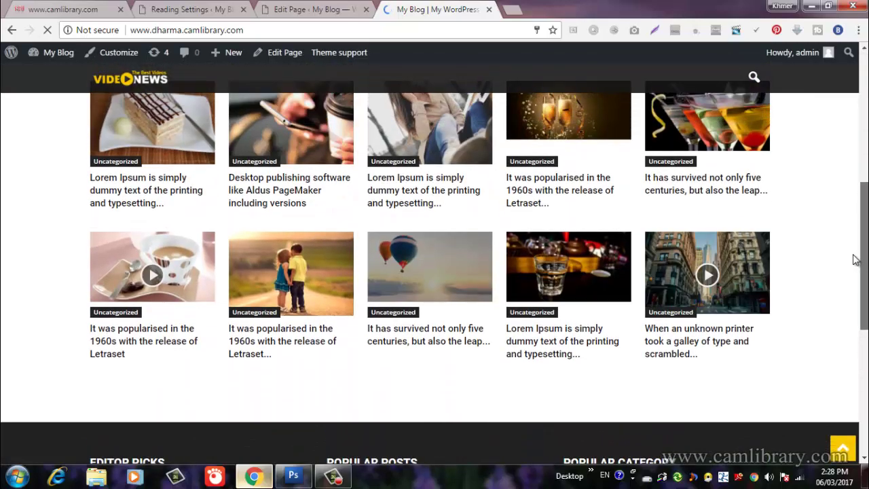
pyautogui.scroll(4, 853, 238)
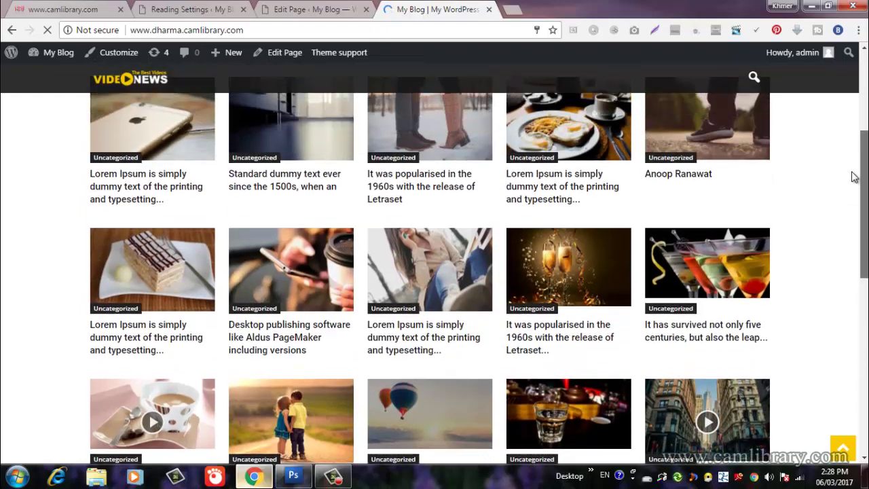
pyautogui.scroll(-8, 865, 163)
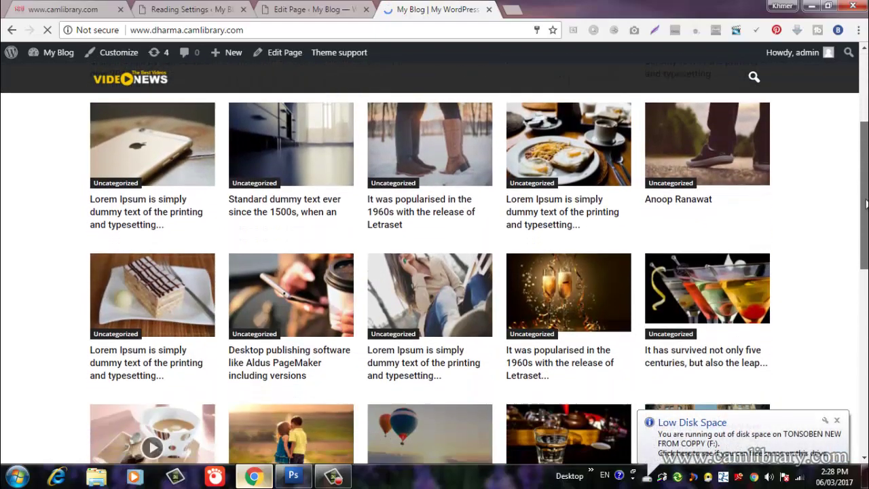
pyautogui.scroll(8, 857, 272)
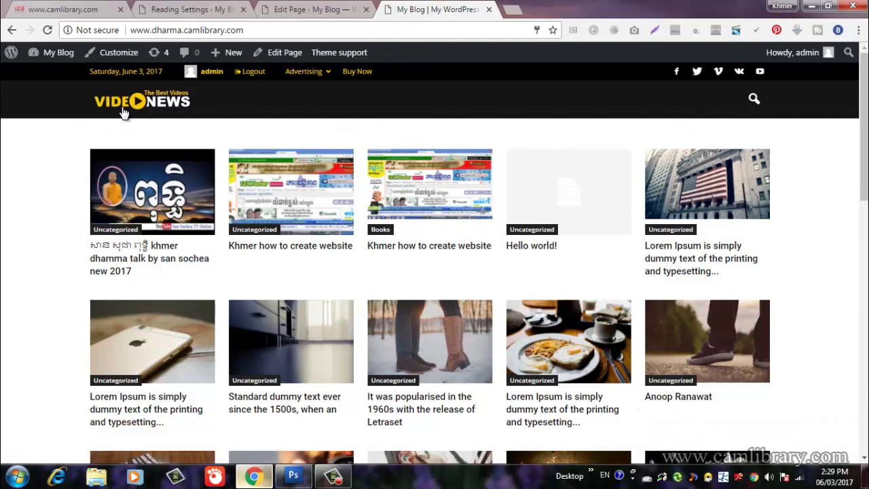
# - View the WordPress lesson title image in Photoshop, and return to the browser to look over the dharma front page
pyautogui.click(293, 477)
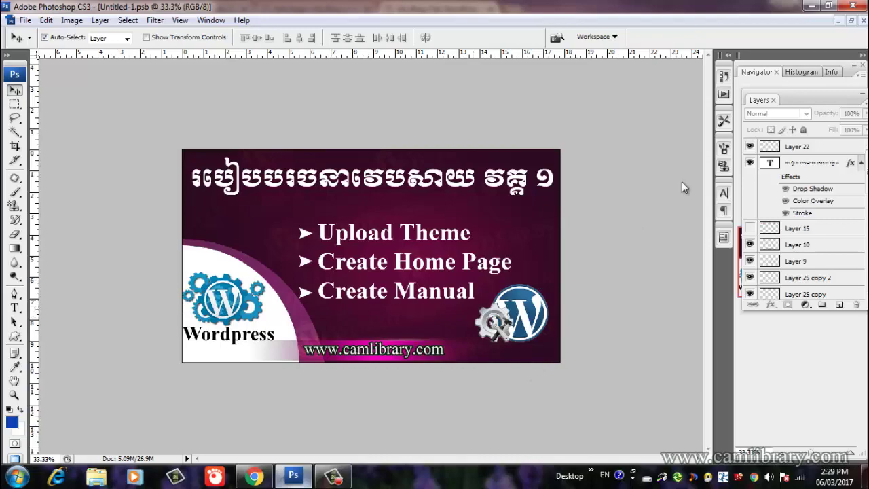
pyautogui.click(811, 6)
pyautogui.scroll(-1, 372, 217)
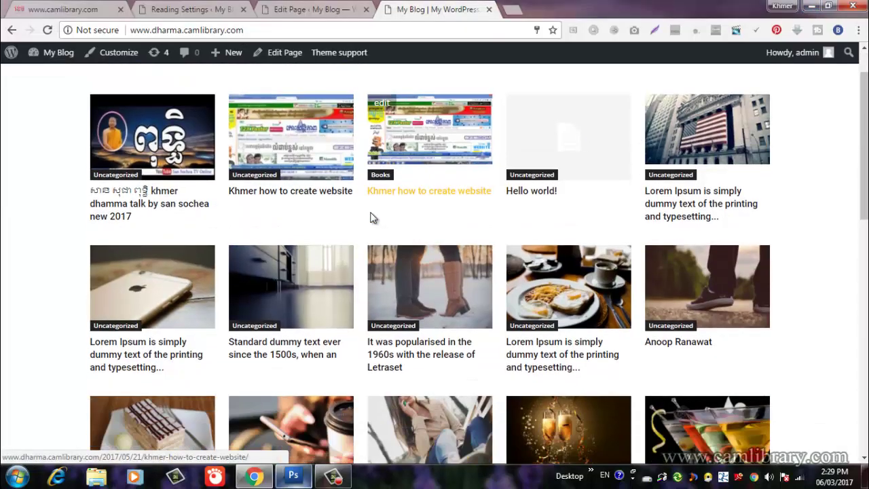
pyautogui.scroll(-10, 372, 217)
pyautogui.scroll(7, 372, 219)
# - Open the settings of Block 15 on the HOME page and check its post limit
pyautogui.click(262, 5)
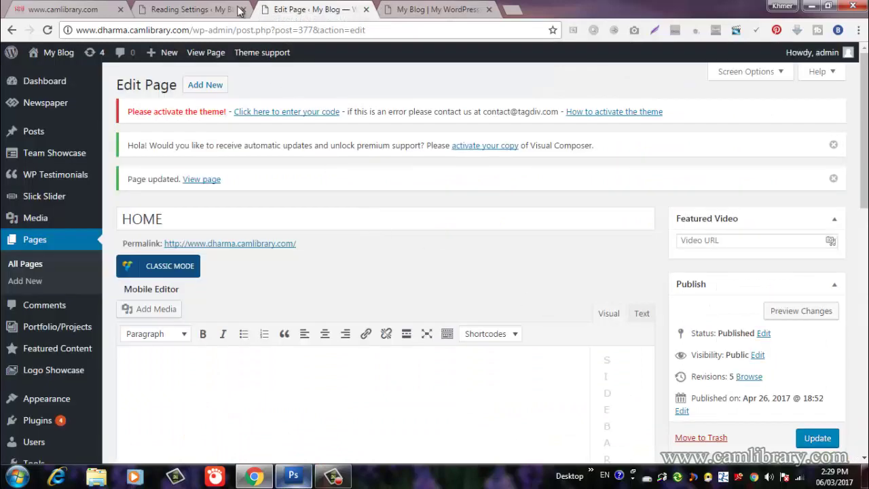
pyautogui.click(234, 10)
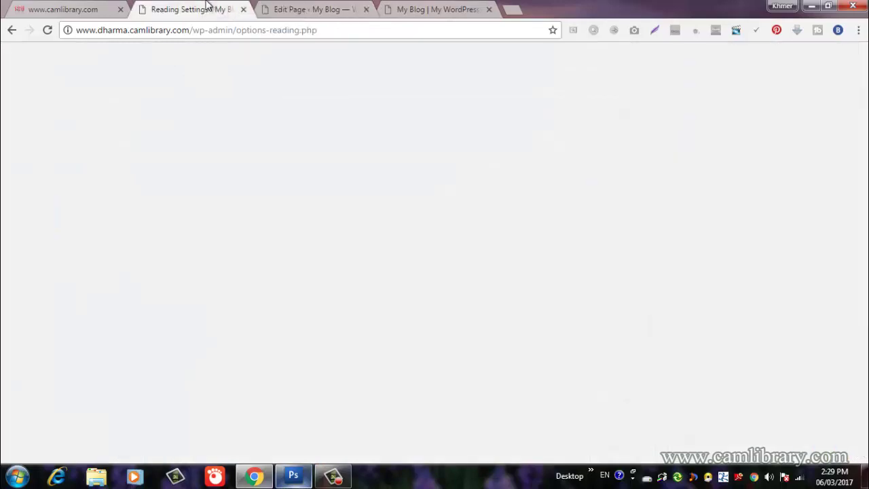
pyautogui.click(292, 8)
pyautogui.scroll(-8, 397, 350)
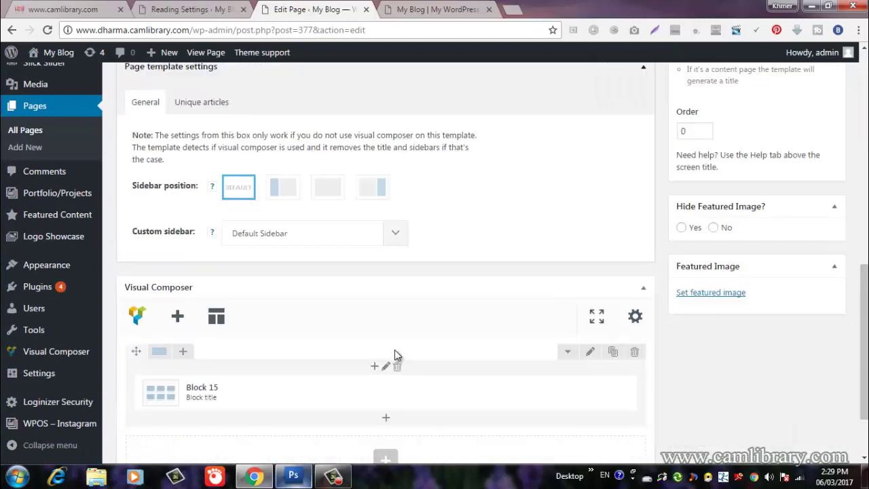
pyautogui.scroll(-1, 391, 349)
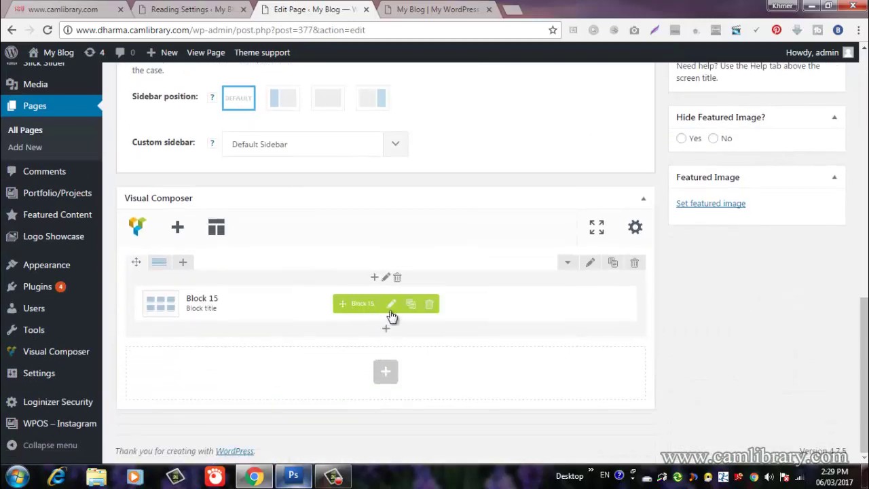
pyautogui.click(396, 307)
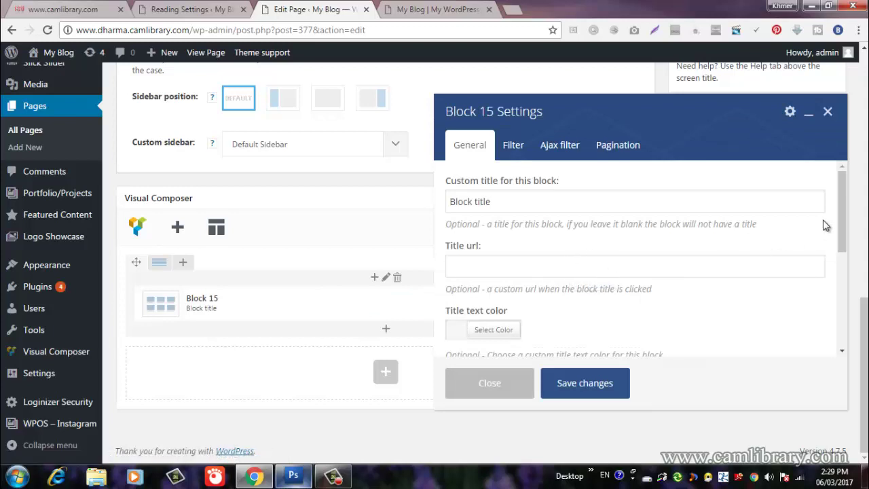
pyautogui.moveTo(841, 216); pyautogui.dragTo(821, 297)
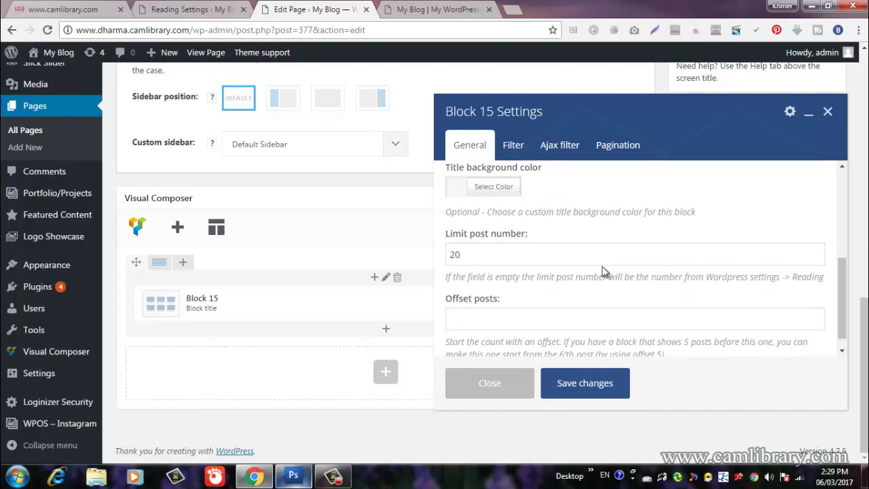
# - Review the category filter choices of Block 15, keeping All categories, and check them against the dharma front page
pyautogui.click(513, 153)
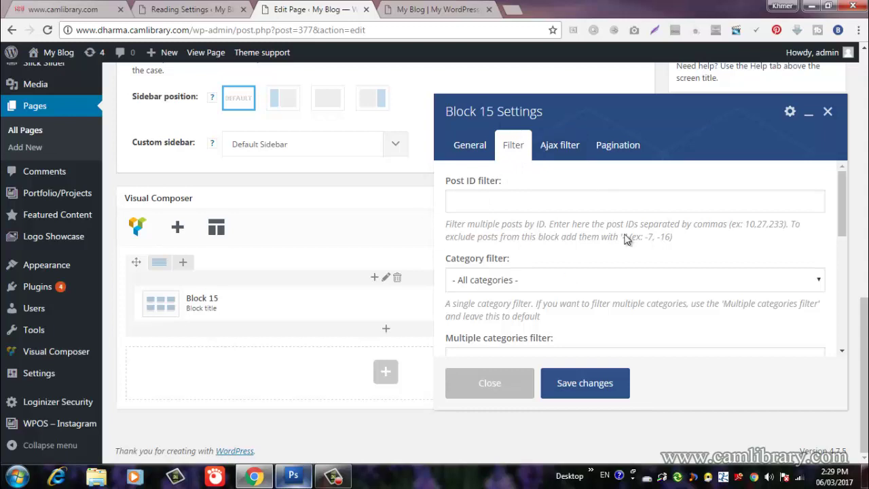
pyautogui.click(818, 284)
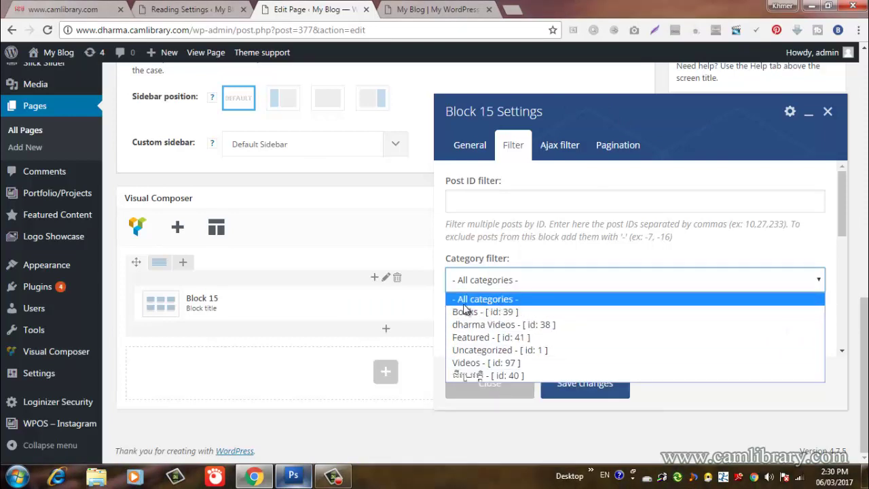
pyautogui.click(545, 297)
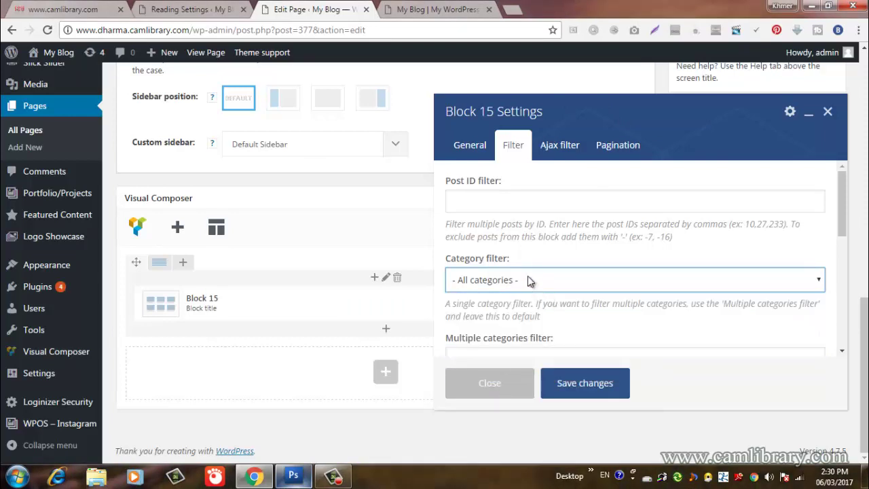
pyautogui.click(528, 277)
pyautogui.click(548, 300)
pyautogui.click(429, 9)
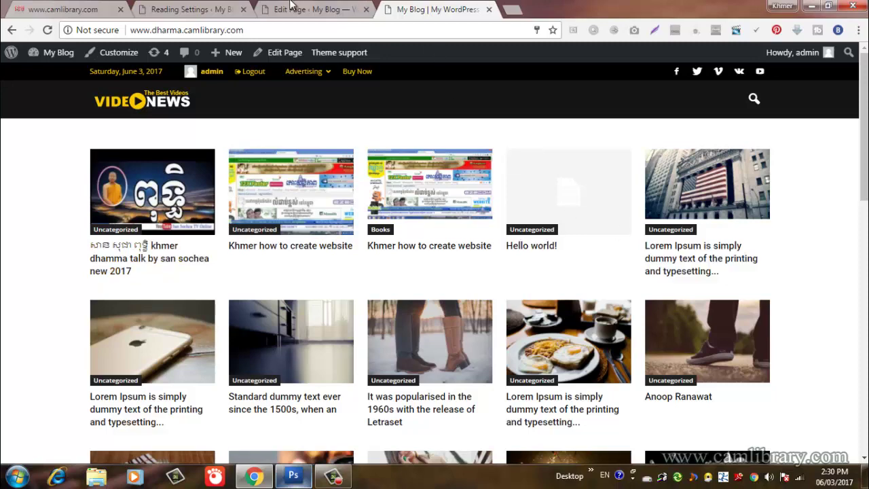
pyautogui.click(290, 7)
pyautogui.click(782, 282)
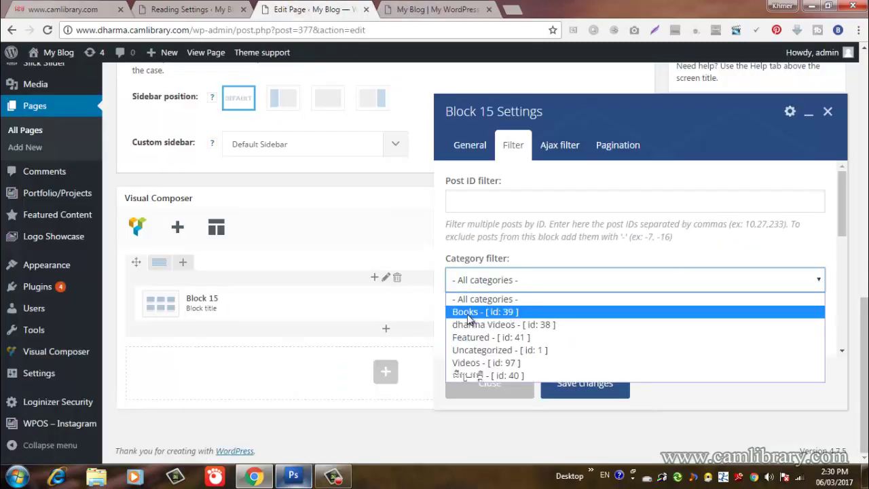
# - Compare the dharma front page's post grid with the New Uploads section on camlibrary.com, and return to the HOME page editor
pyautogui.click(405, 7)
pyautogui.click(404, 7)
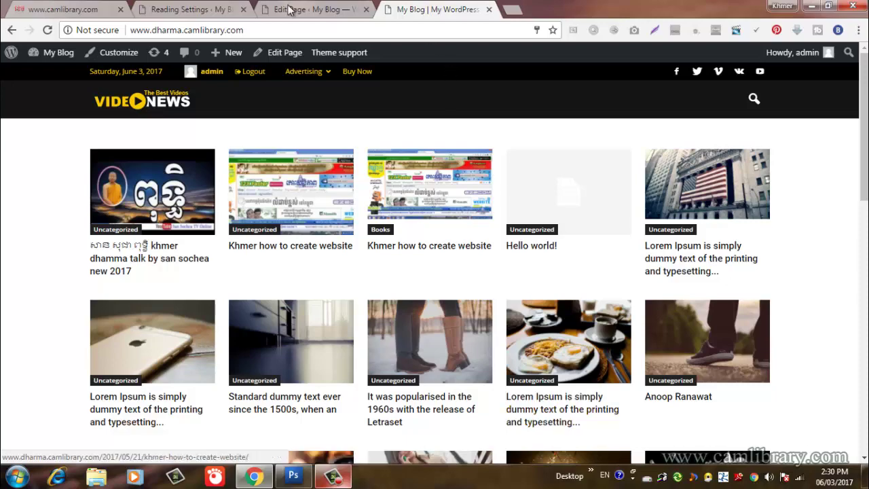
pyautogui.scroll(-10, 429, 249)
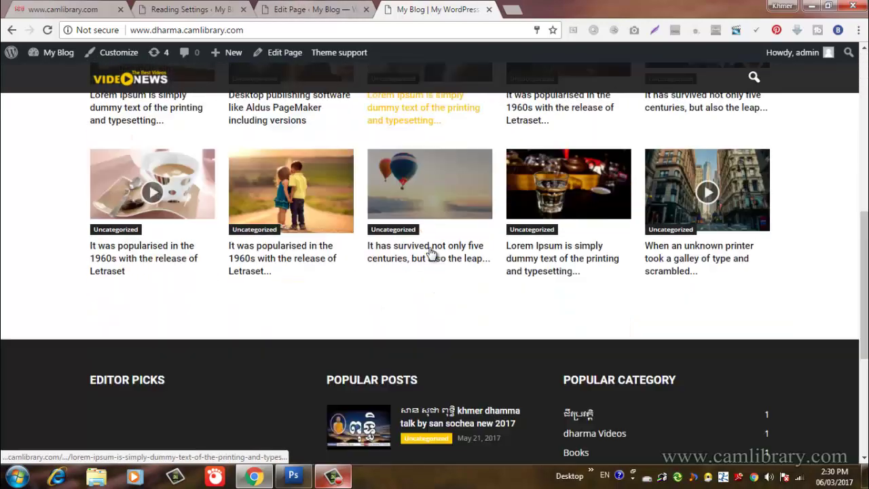
pyautogui.scroll(5, 430, 251)
pyautogui.scroll(5, 430, 252)
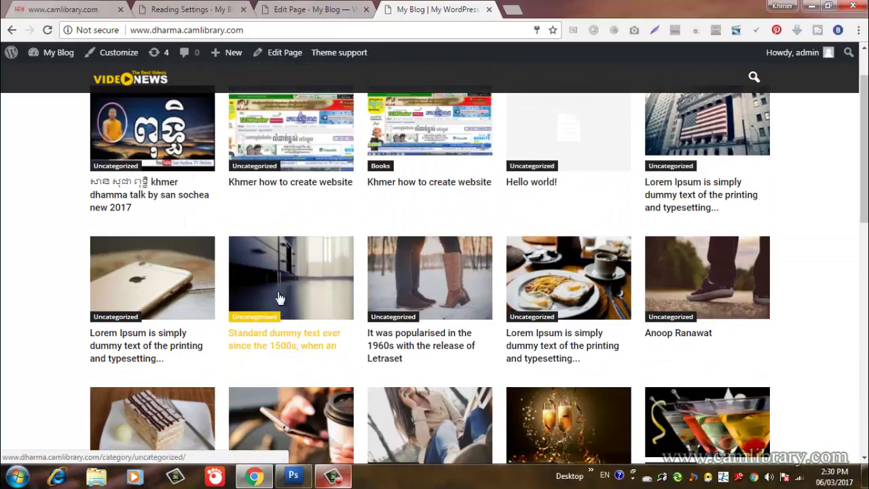
pyautogui.scroll(1, 284, 266)
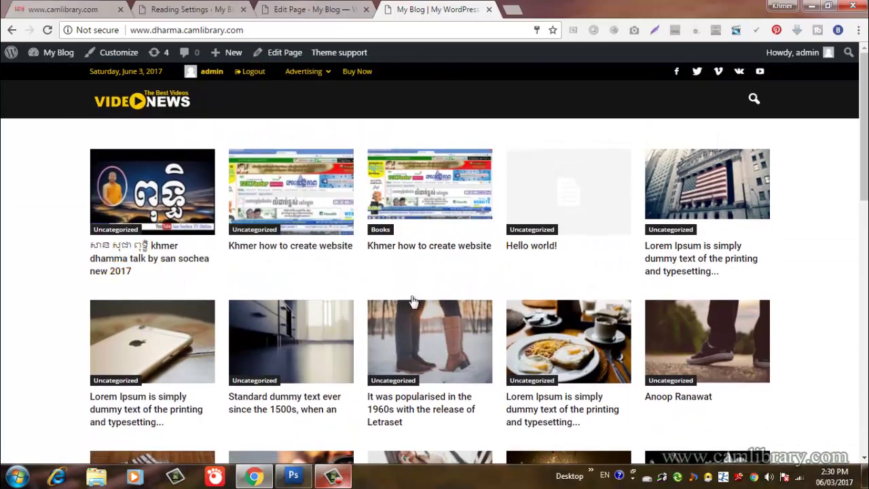
pyautogui.scroll(-6, 285, 293)
pyautogui.scroll(6, 273, 297)
pyautogui.click(42, 19)
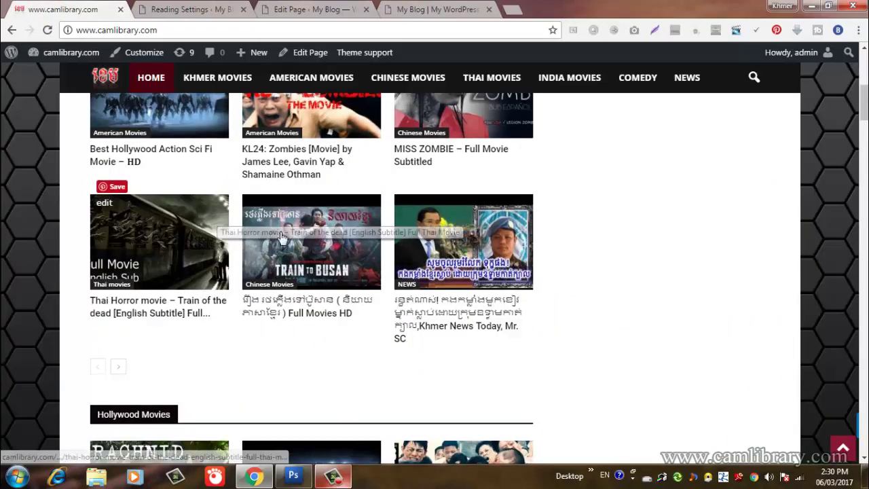
pyautogui.scroll(3, 330, 227)
pyautogui.scroll(3, 330, 228)
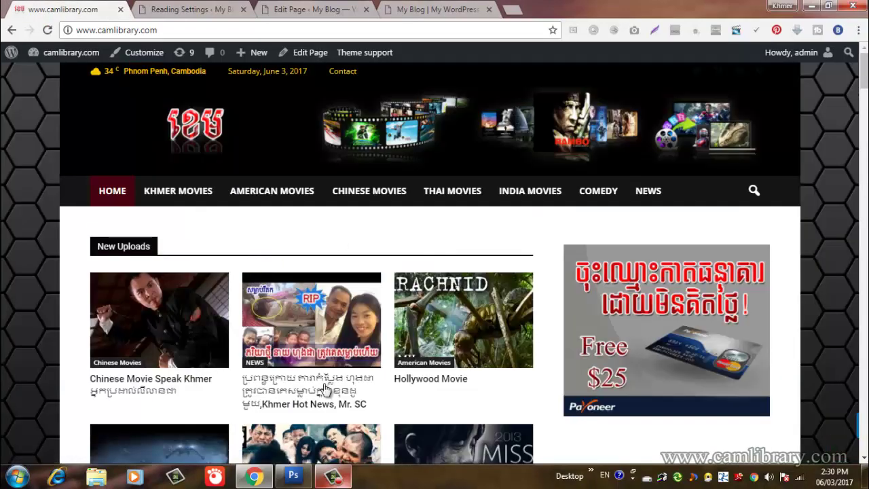
pyautogui.click(326, 10)
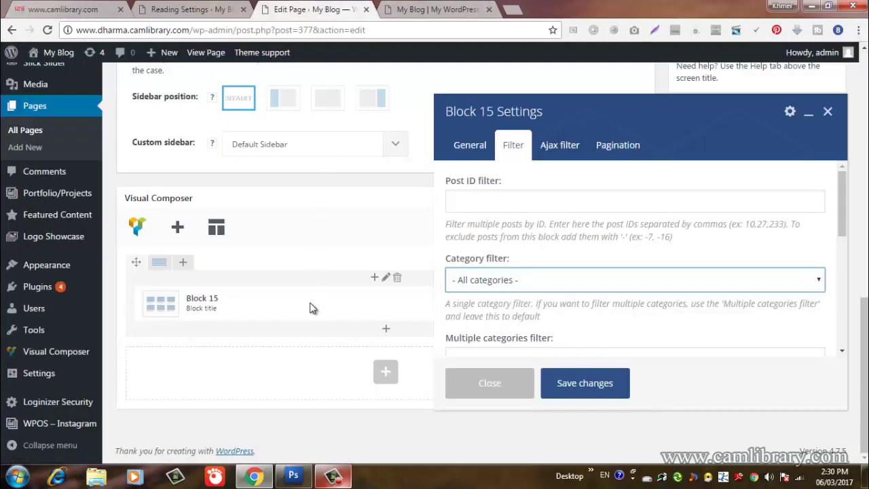
# - Close the Block 15 settings, change its row layout to two-thirds and one-third columns, and update the HOME page
pyautogui.click(827, 112)
pyautogui.moveTo(159, 263)
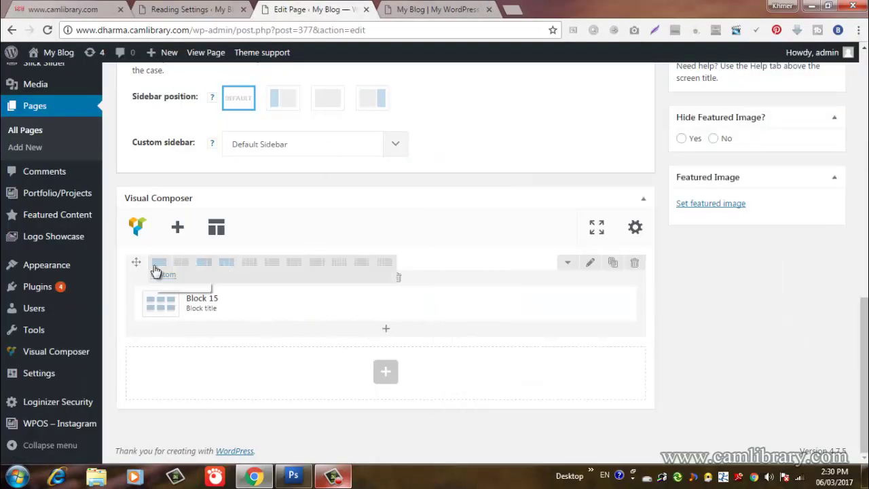
pyautogui.click(204, 269)
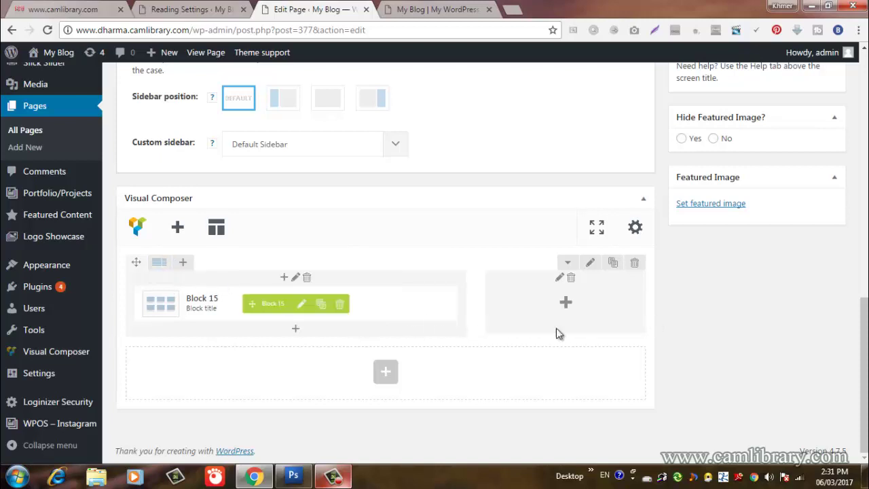
pyautogui.scroll(10, 754, 351)
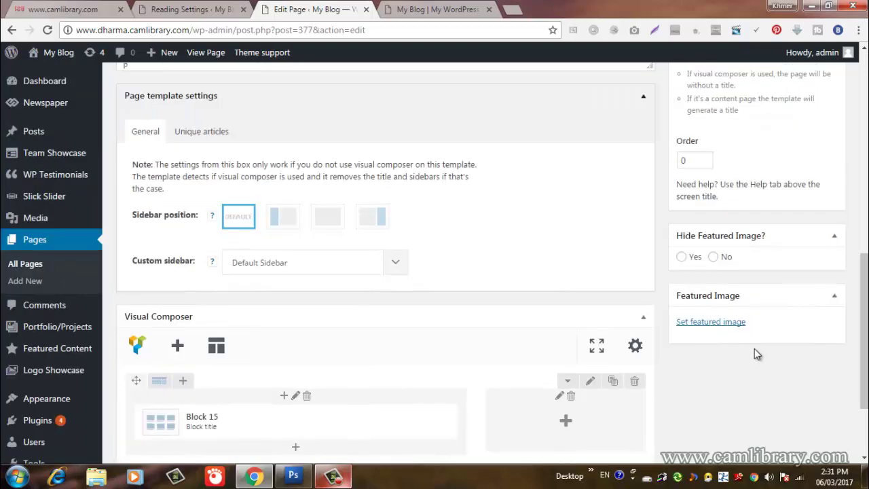
pyautogui.click(817, 438)
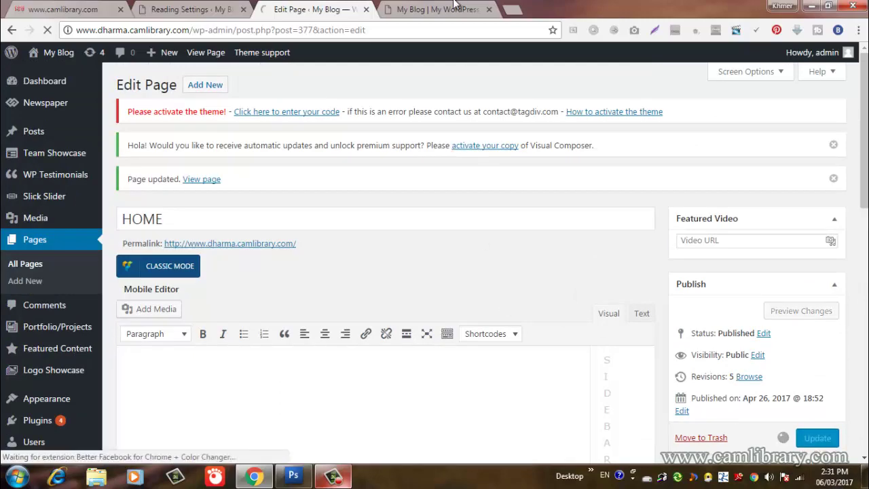
# - Reload the dharma front page to check the new column layout, and compare it with the sidebar on camlibrary.com
pyautogui.click(438, 11)
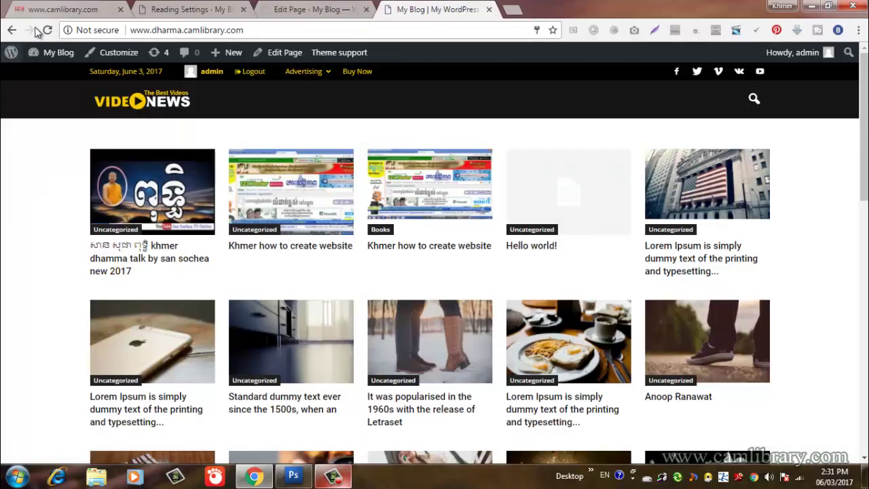
pyautogui.click(47, 31)
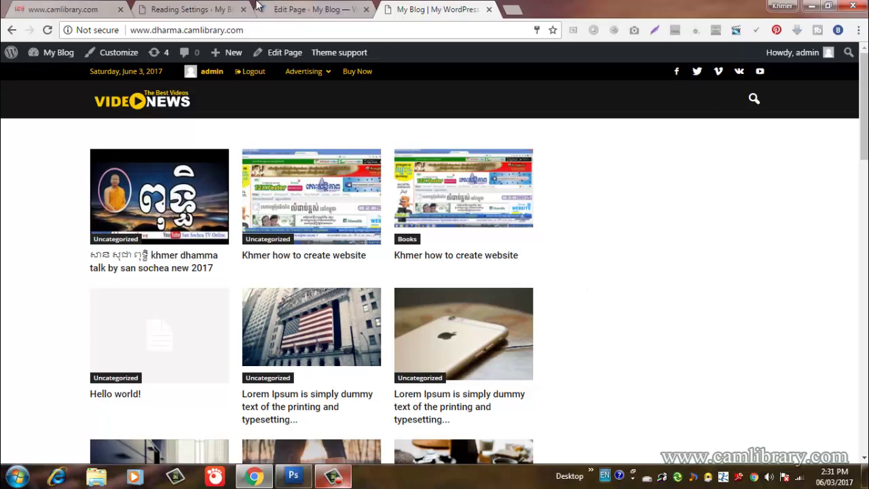
pyautogui.click(280, 8)
pyautogui.scroll(-10, 368, 270)
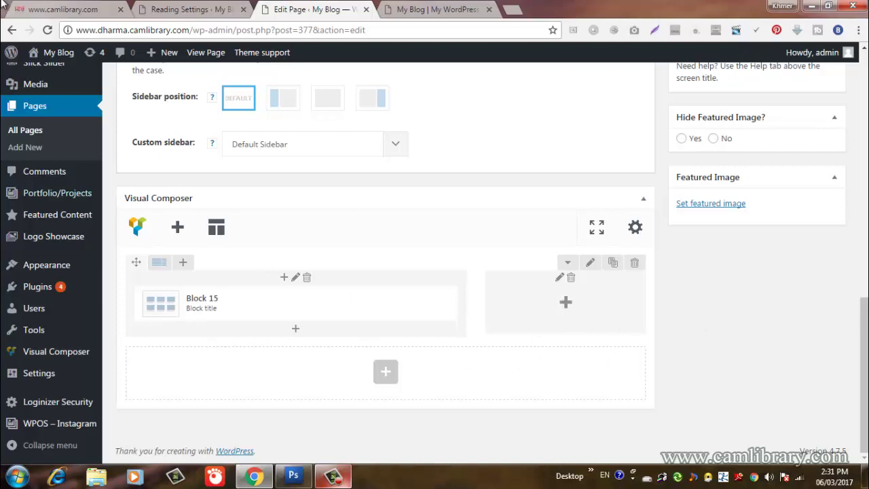
pyautogui.click(58, 9)
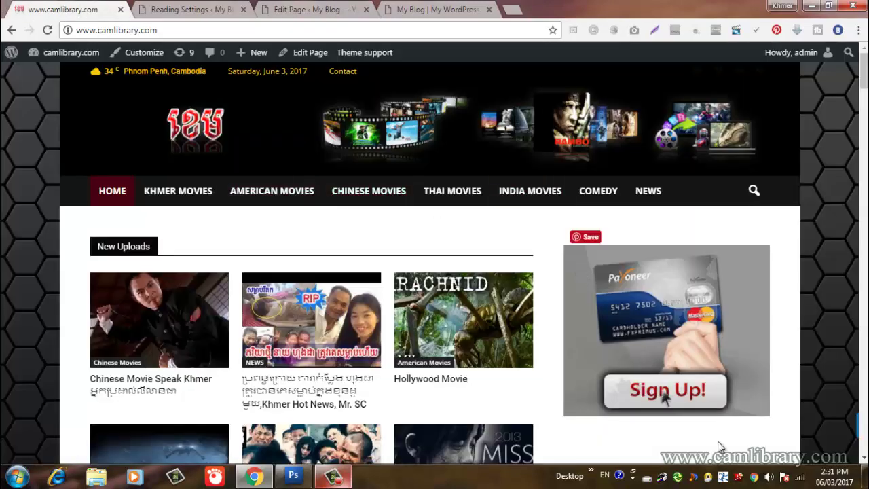
# - Add a Line Chart element with its default Bar design to the HOME page's empty one-third column, and update the page
pyautogui.click(325, 6)
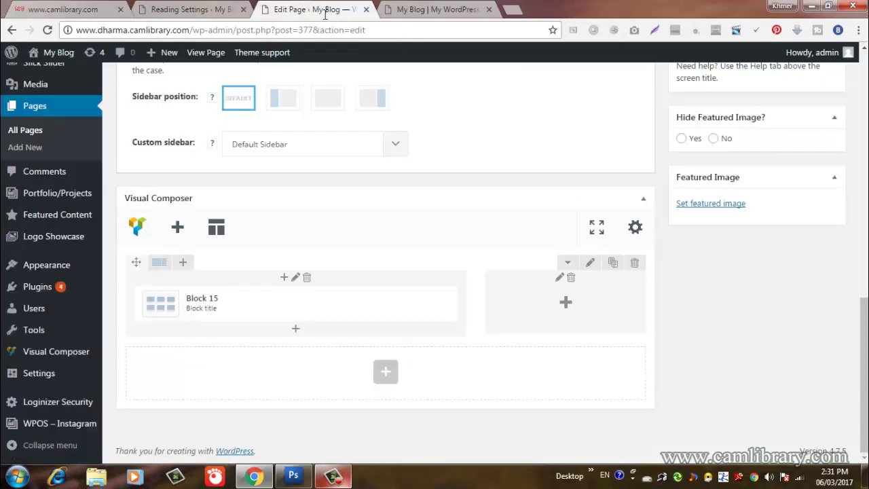
pyautogui.click(565, 303)
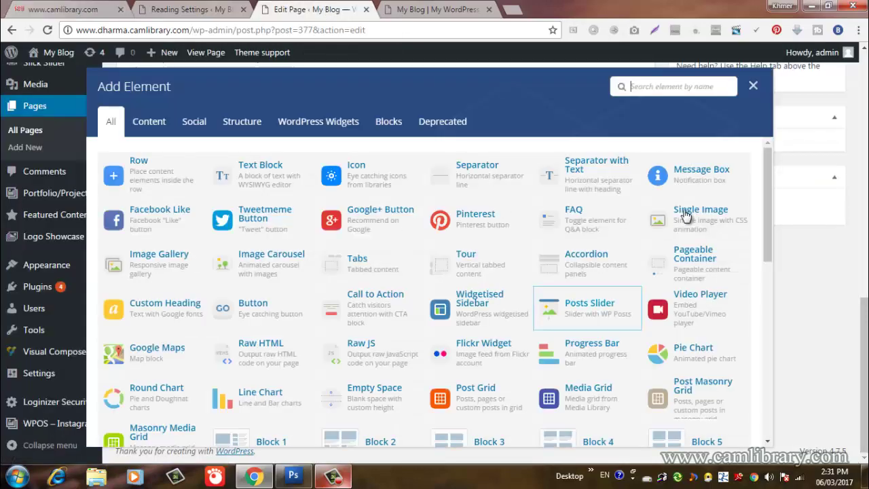
pyautogui.scroll(-5, 781, 211)
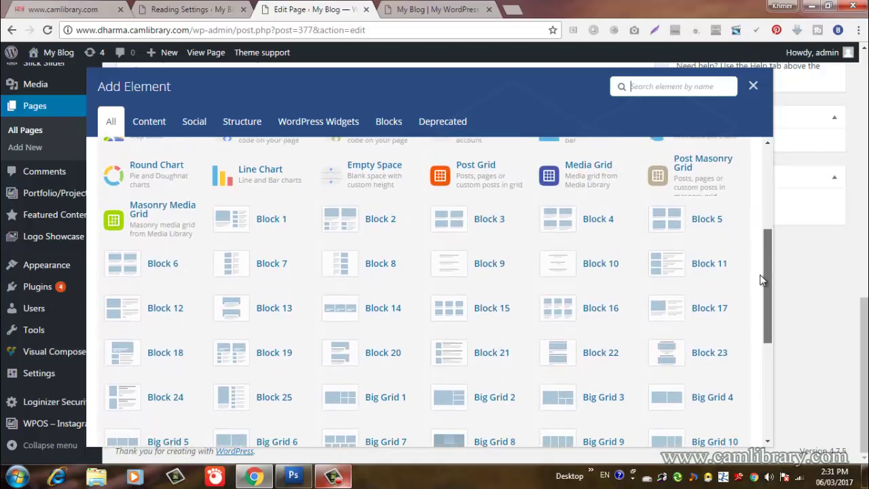
pyautogui.click(241, 180)
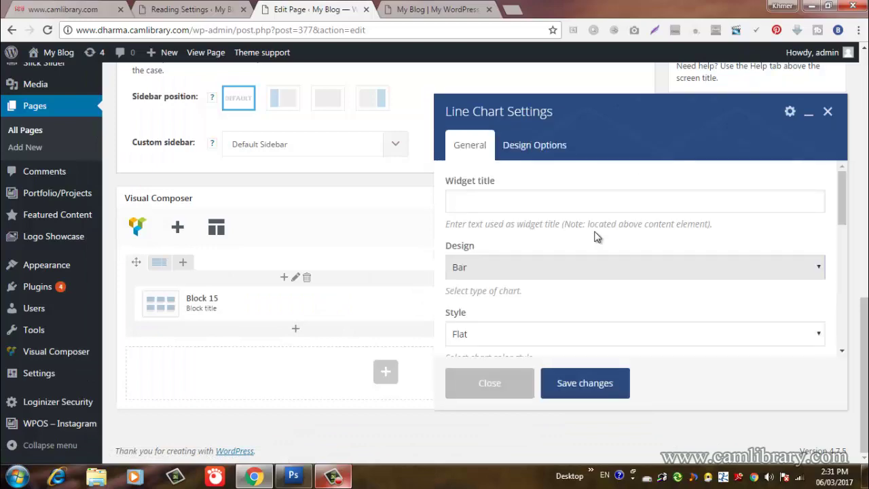
pyautogui.scroll(-5, 508, 286)
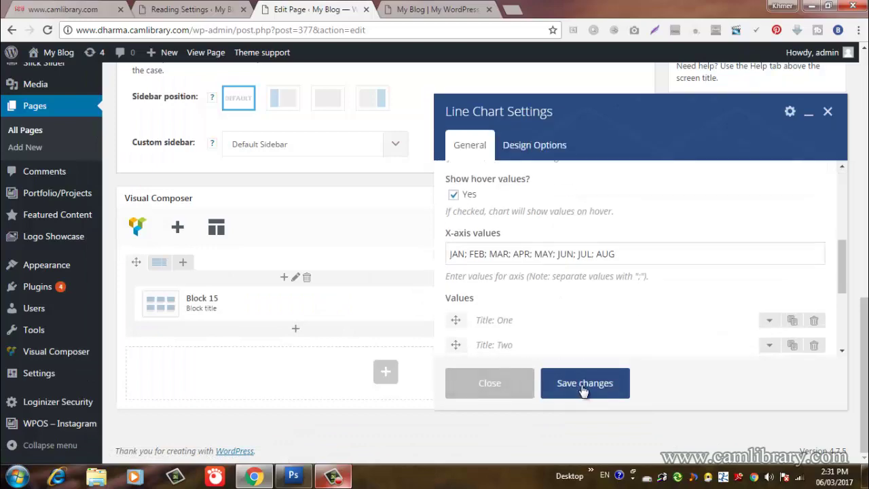
pyautogui.click(584, 384)
pyautogui.scroll(15, 708, 198)
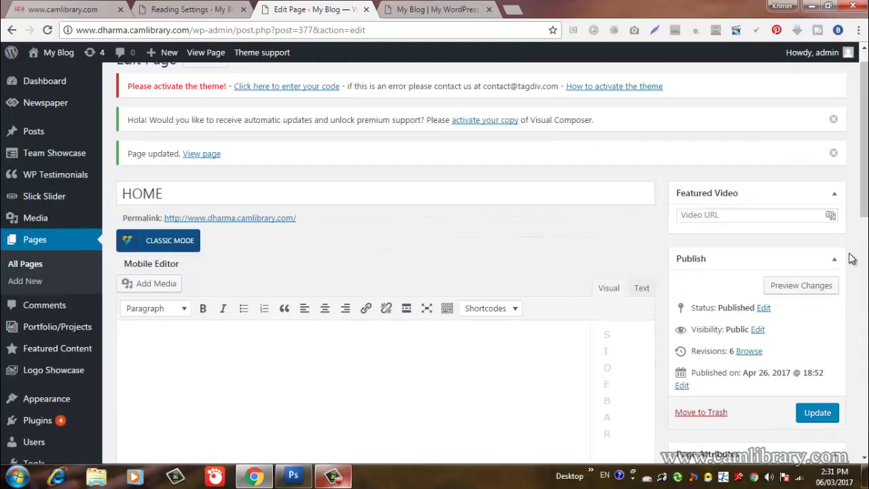
pyautogui.click(801, 285)
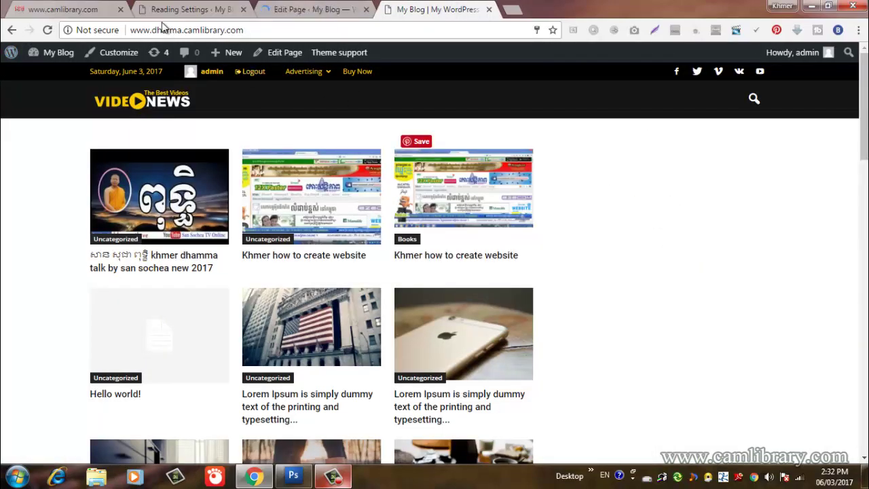
# - Reload the dharma front page, examine the chart's monthly values in the side column, and compare the layout with camlibrary.com
pyautogui.click(47, 32)
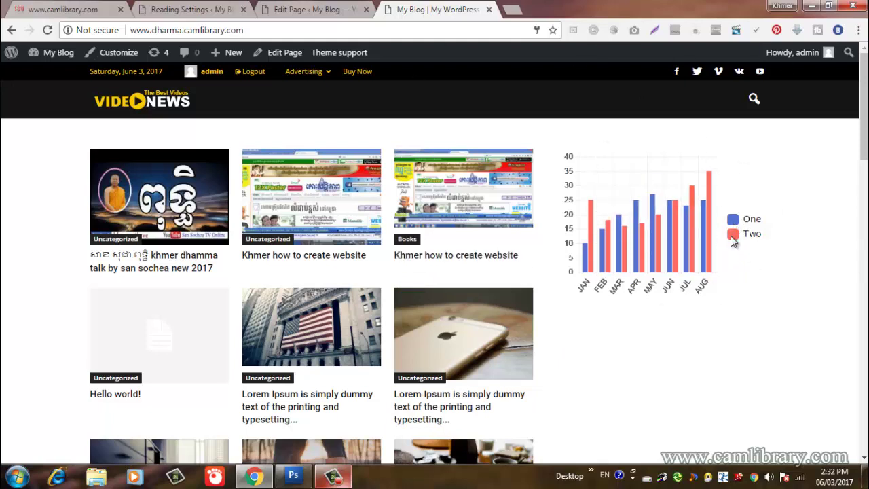
pyautogui.moveTo(585, 270)
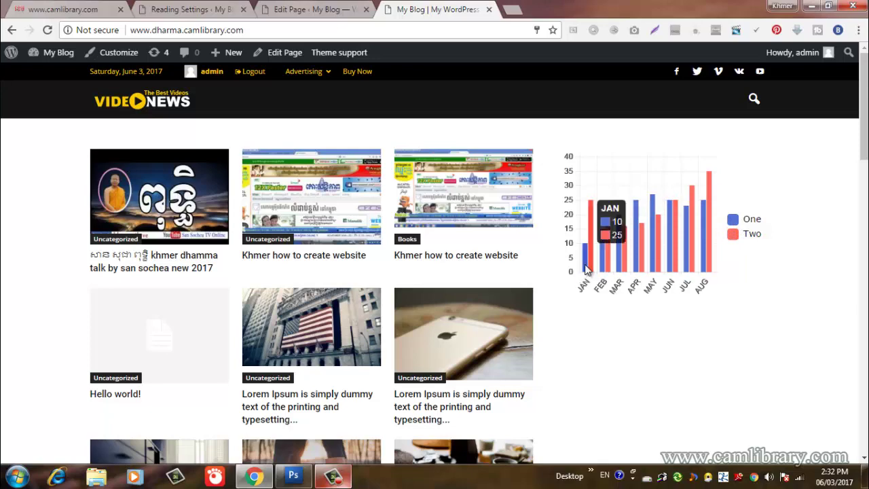
pyautogui.moveTo(706, 264)
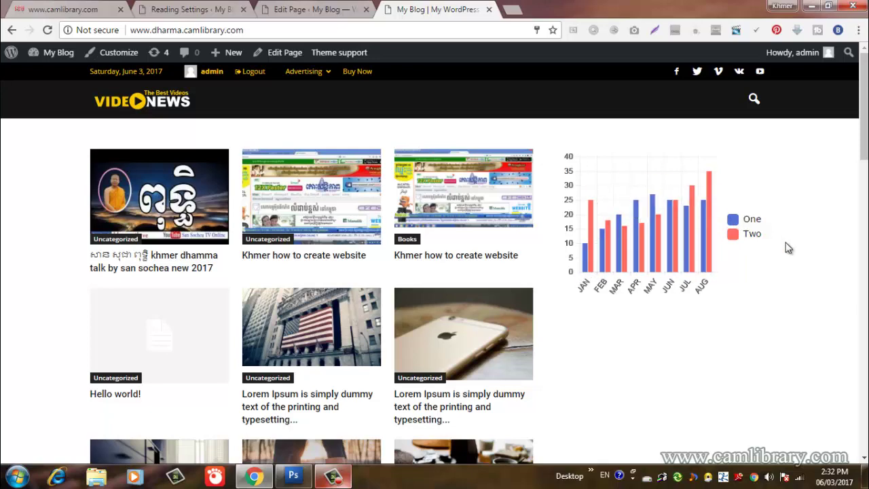
pyautogui.scroll(-2, 628, 246)
pyautogui.scroll(2, 627, 248)
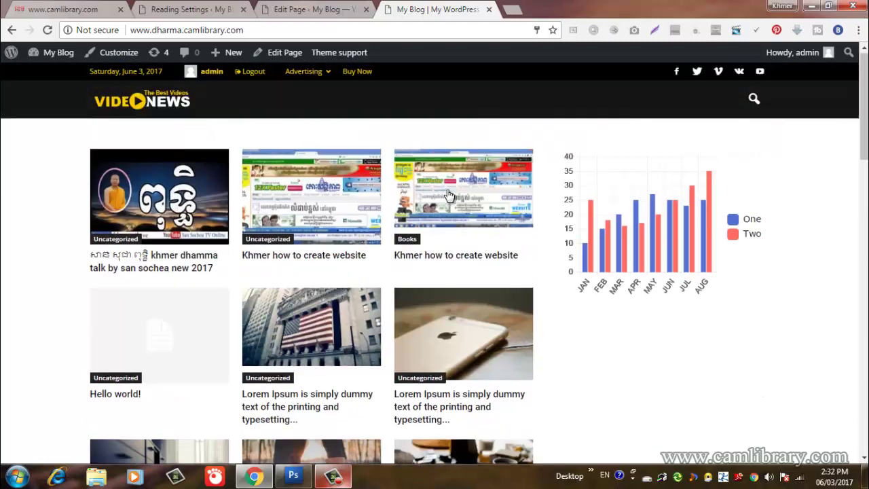
pyautogui.click(108, 9)
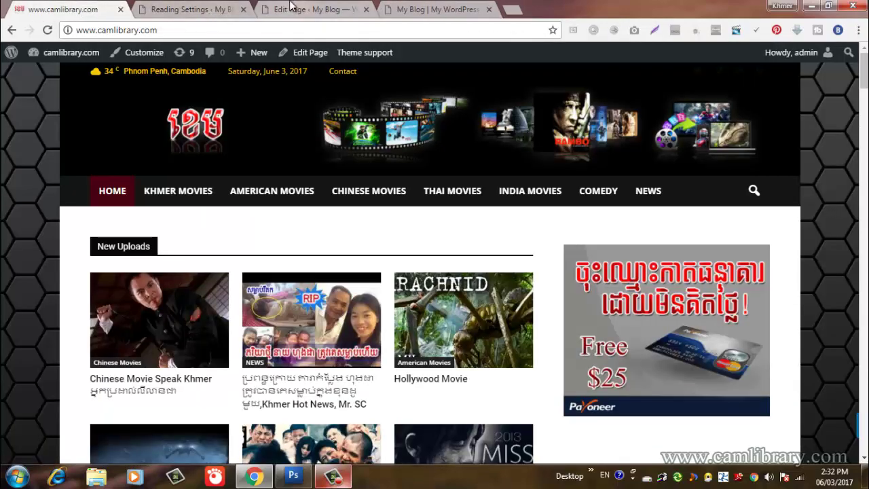
# - Add a Posts Slider with default settings below the Line Chart on the HOME page, and update the page
pyautogui.click(291, 9)
pyautogui.scroll(-15, 489, 277)
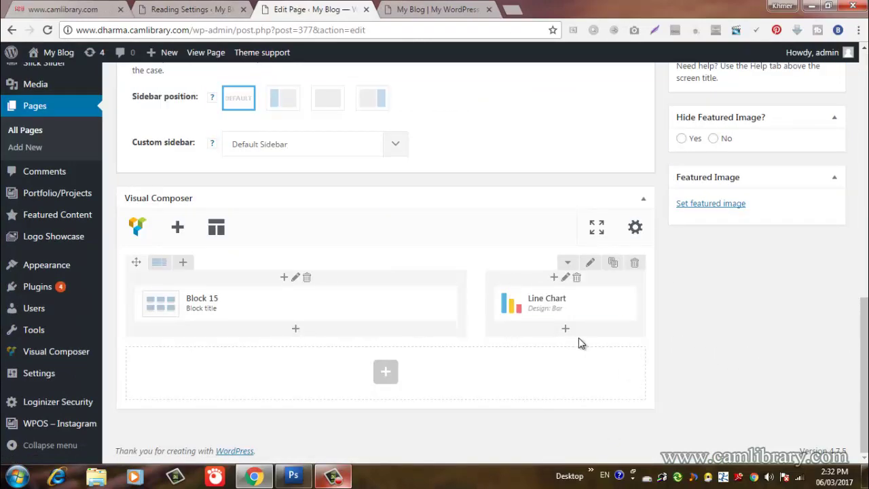
pyautogui.click(565, 330)
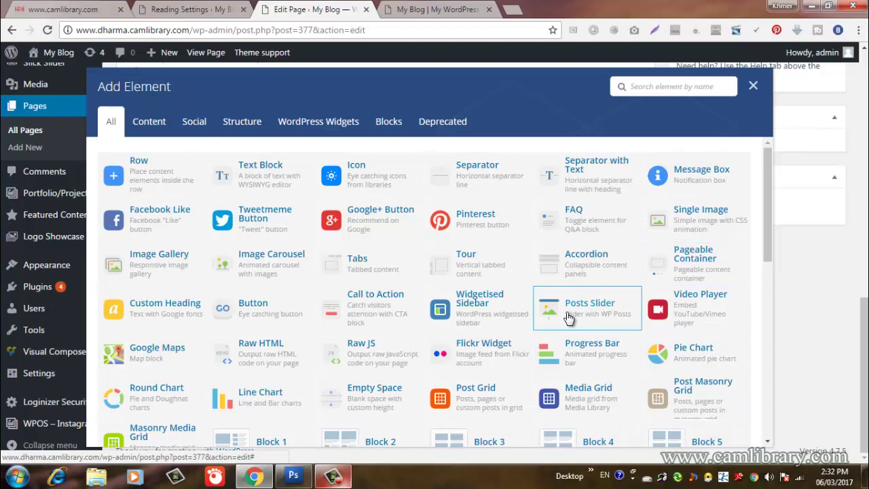
pyautogui.click(568, 317)
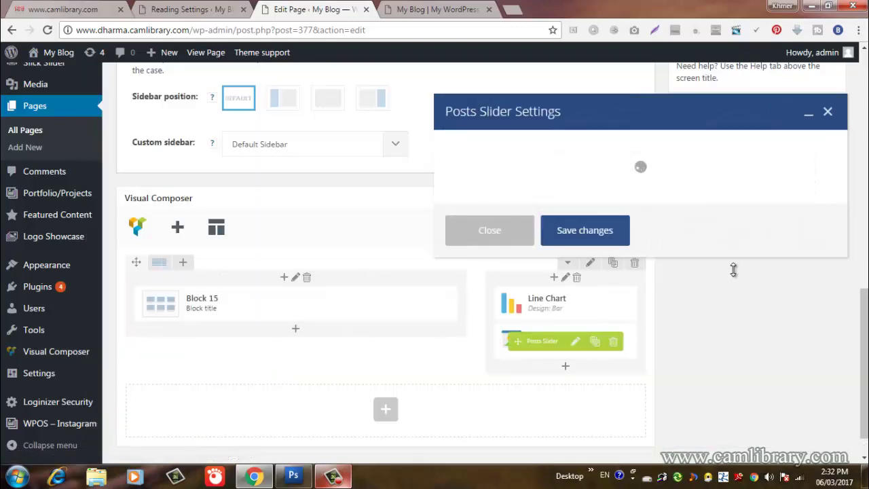
pyautogui.moveTo(840, 194); pyautogui.dragTo(840, 251)
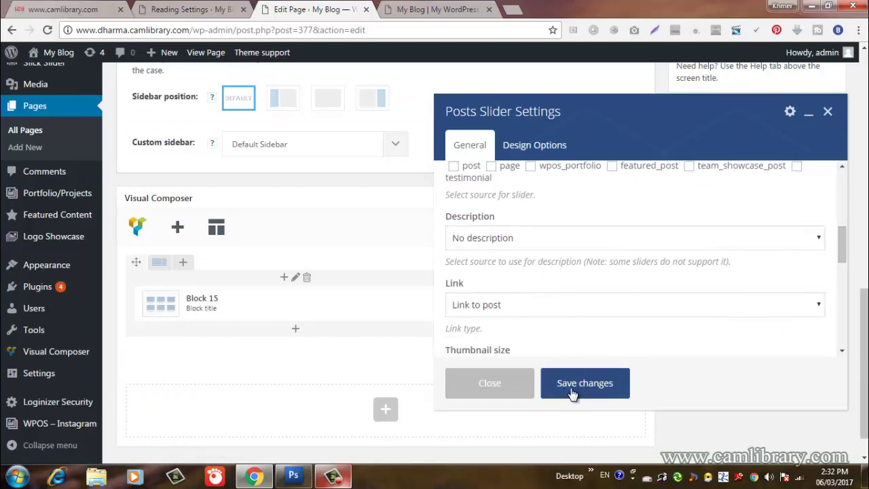
pyautogui.click(573, 387)
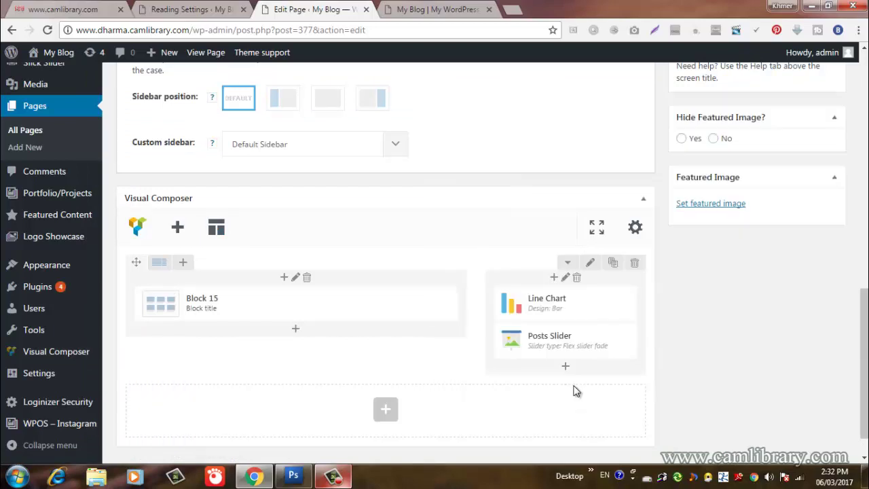
pyautogui.scroll(5, 773, 375)
pyautogui.click(817, 94)
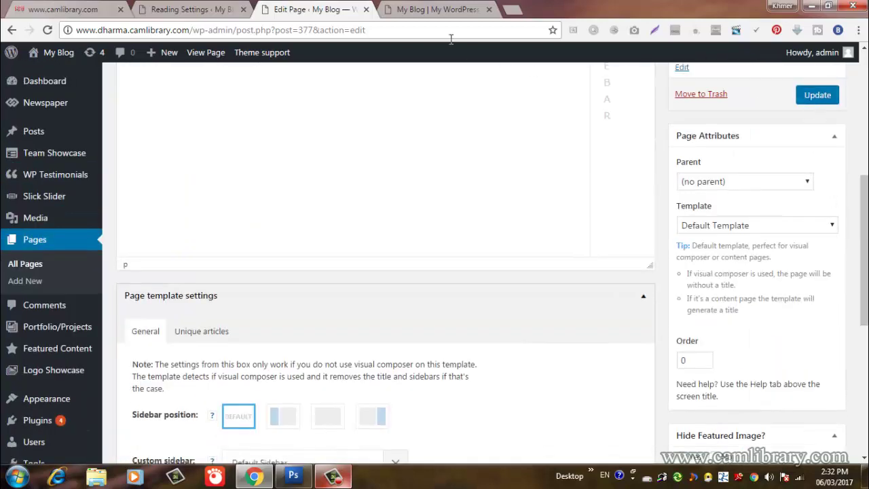
# - Reload the dharma front page and flip through the slides of the posts slider below the chart
pyautogui.click(412, 8)
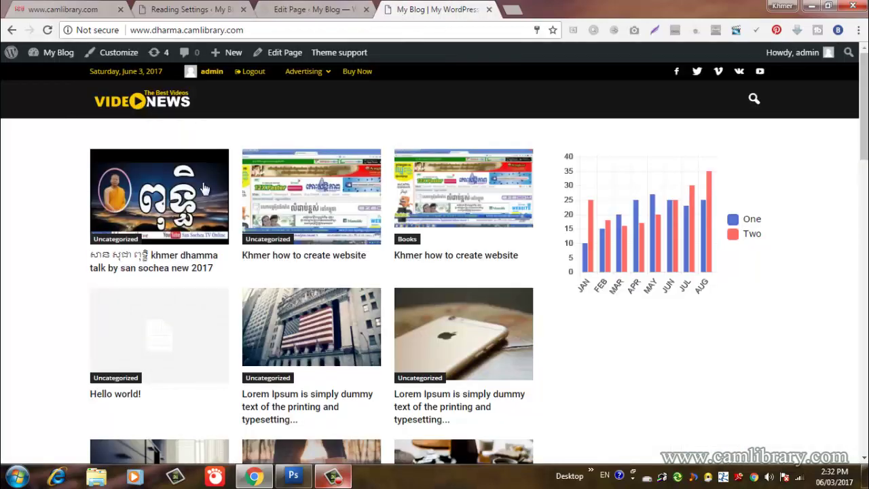
pyautogui.click(47, 30)
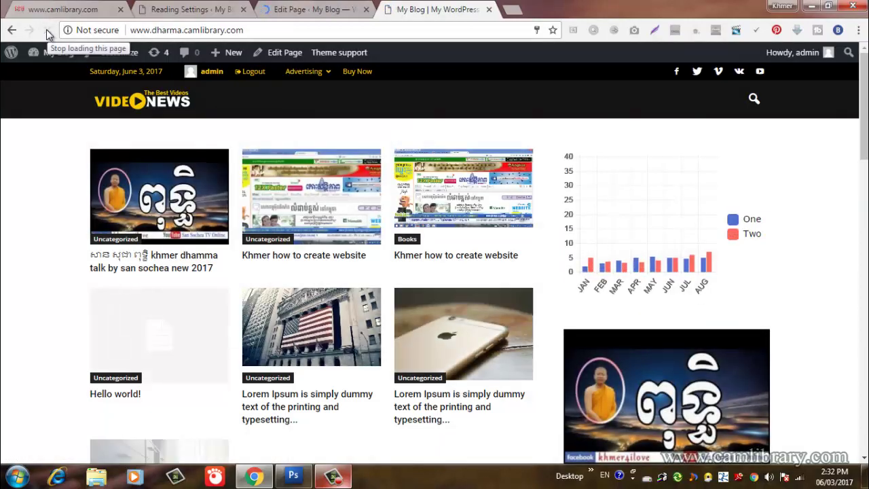
pyautogui.scroll(-3, 606, 239)
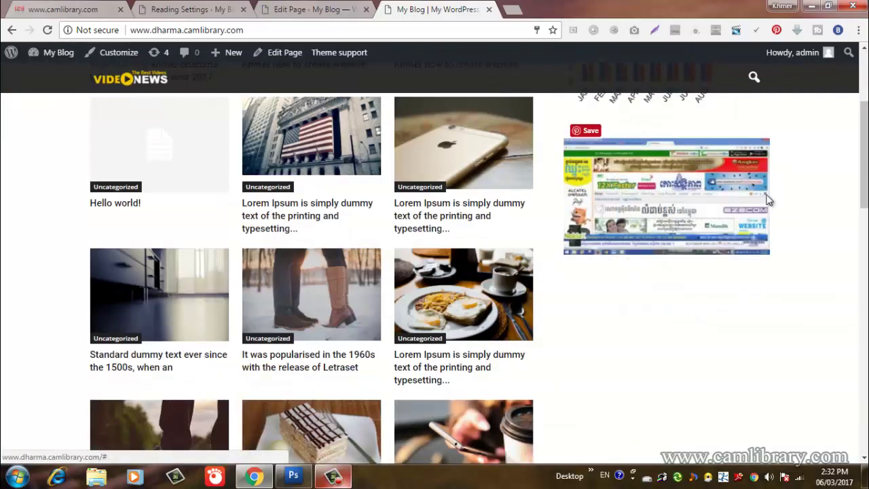
pyautogui.scroll(1, 767, 285)
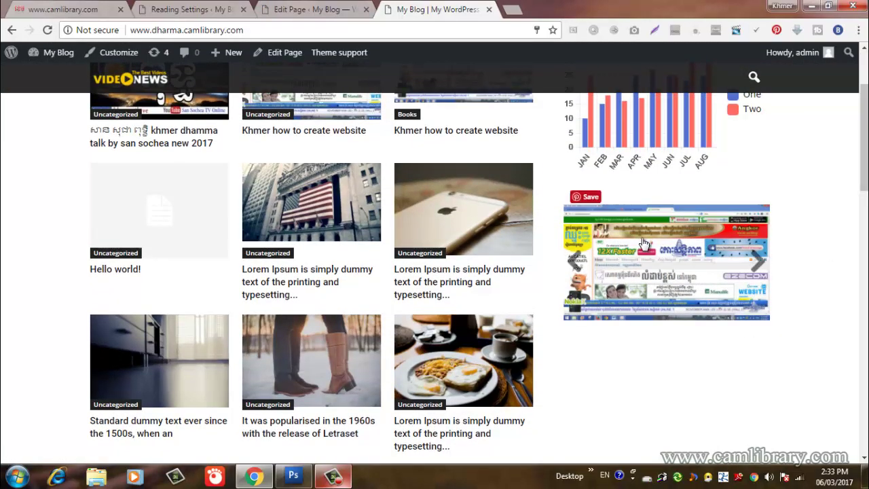
pyautogui.click(752, 282)
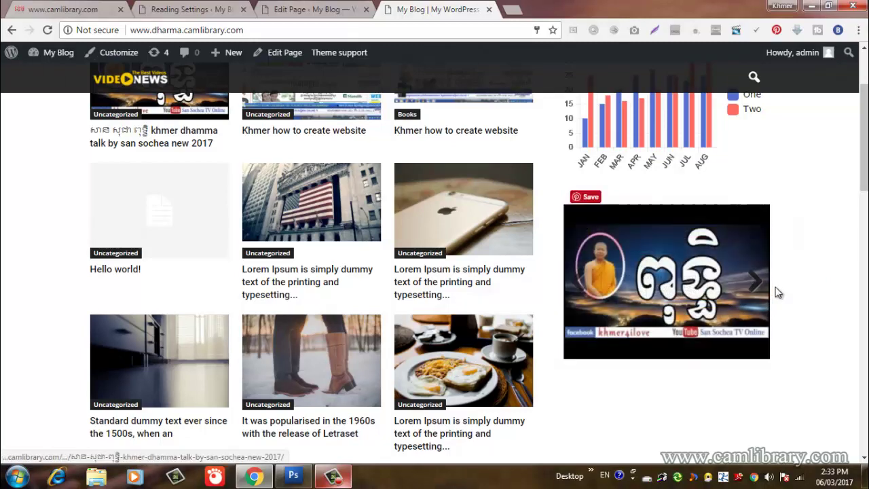
pyautogui.click(756, 288)
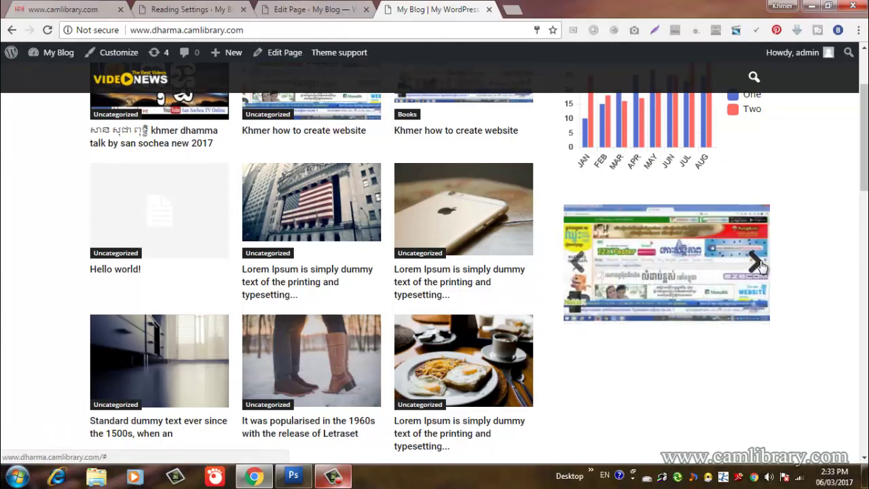
pyautogui.click(759, 268)
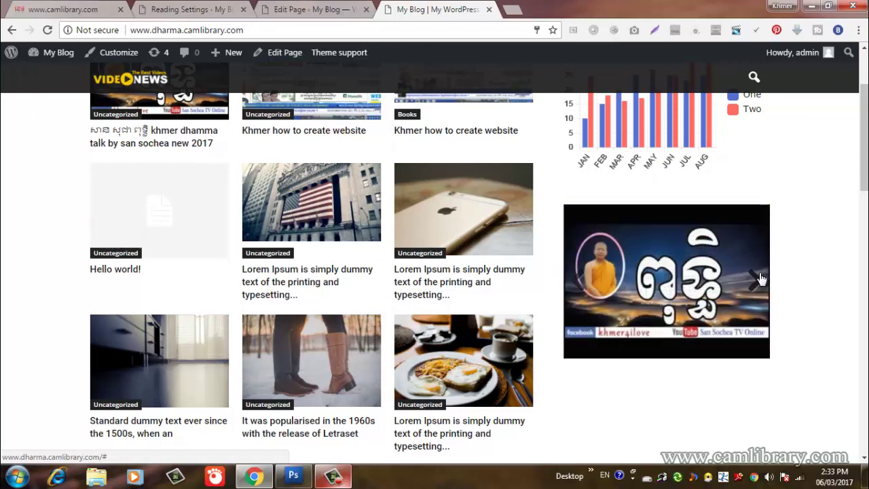
pyautogui.click(756, 279)
pyautogui.scroll(1, 591, 270)
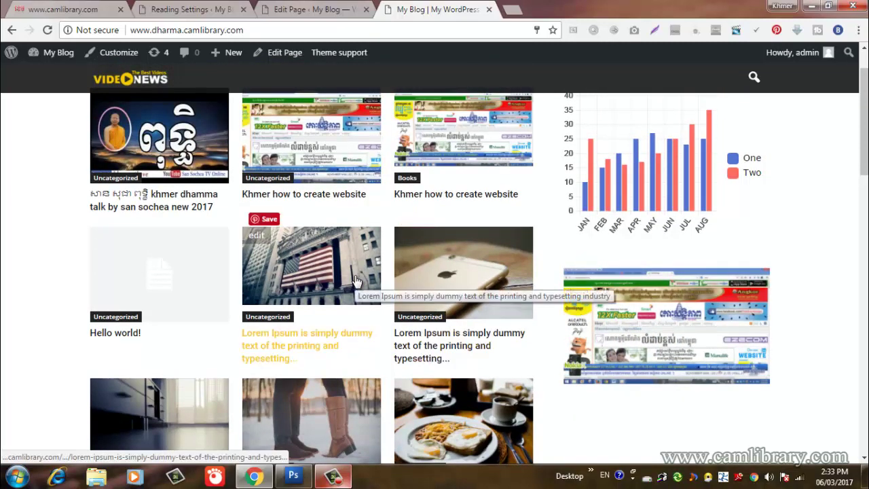
pyautogui.scroll(1, 354, 274)
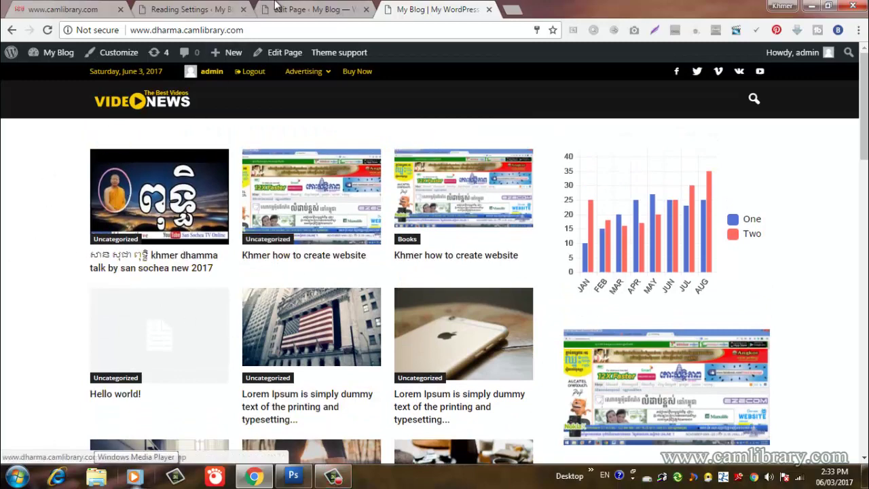
# - Compare the HOME page's Visual Composer row, holding Block 15, Line Chart and Posts Slider, with the layout on the dharma front page
pyautogui.click(312, 9)
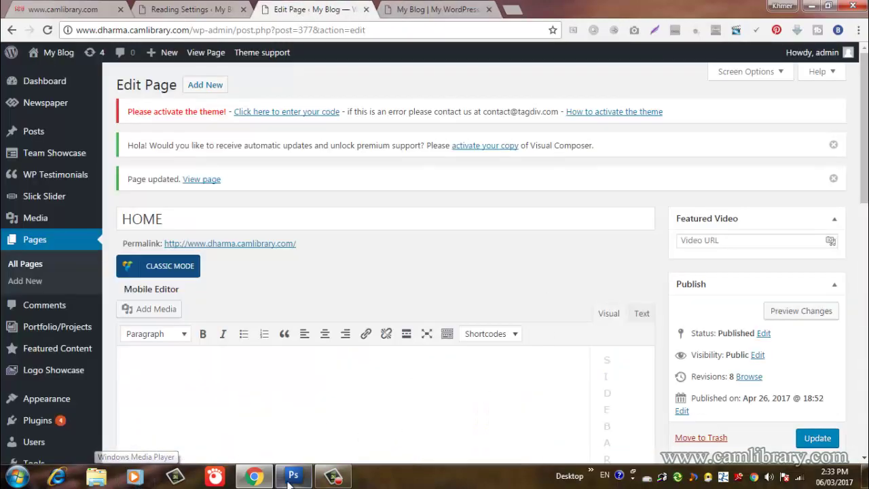
pyautogui.scroll(-5, 421, 244)
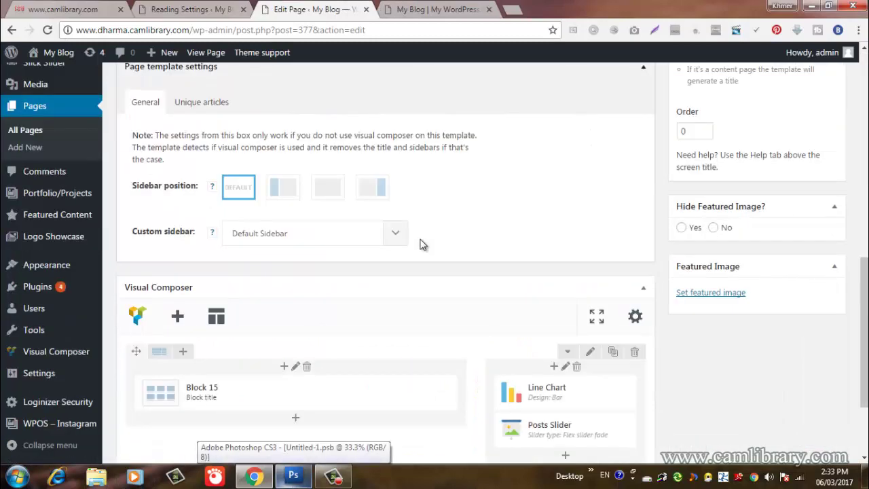
pyautogui.scroll(2, 420, 245)
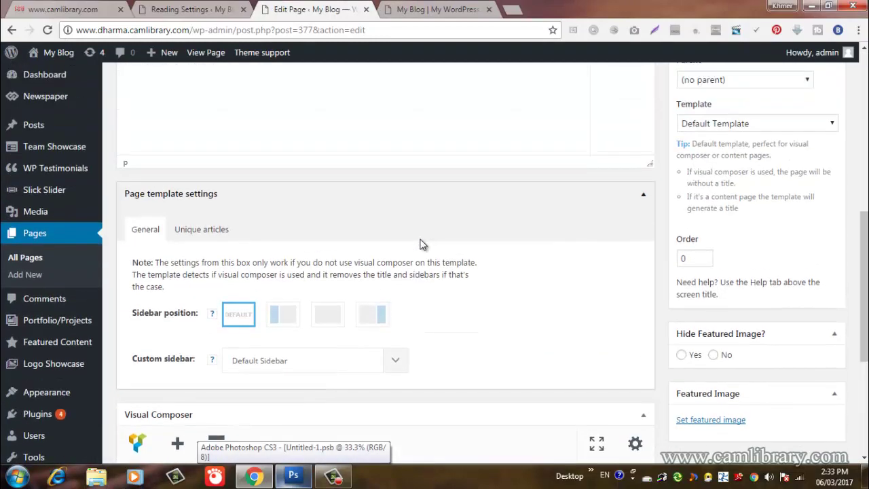
pyautogui.scroll(3, 421, 244)
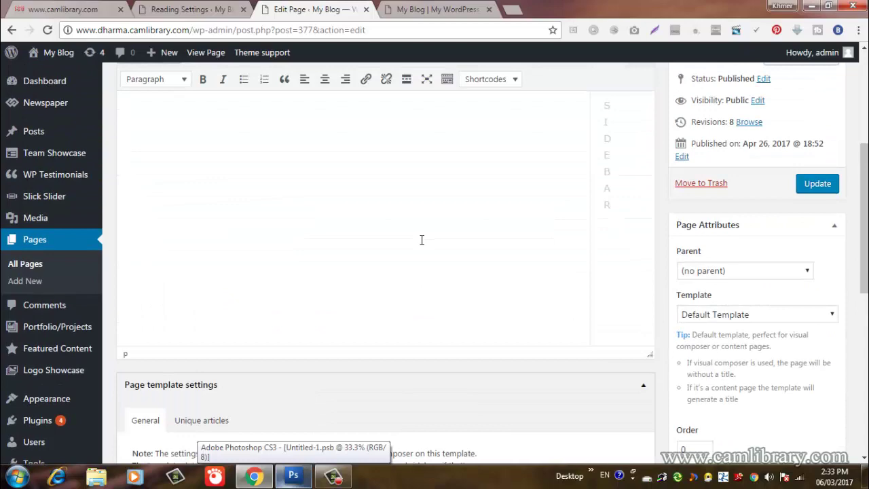
pyautogui.scroll(-2, 423, 238)
pyautogui.scroll(-4, 422, 243)
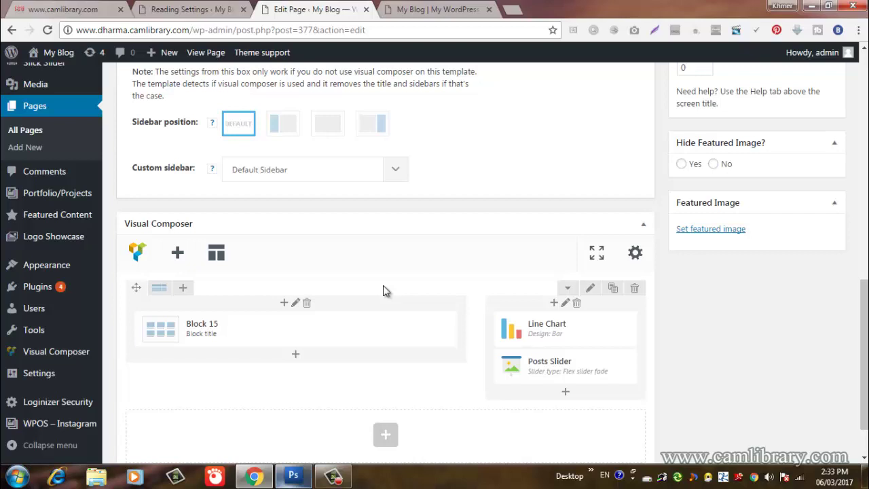
pyautogui.click(453, 7)
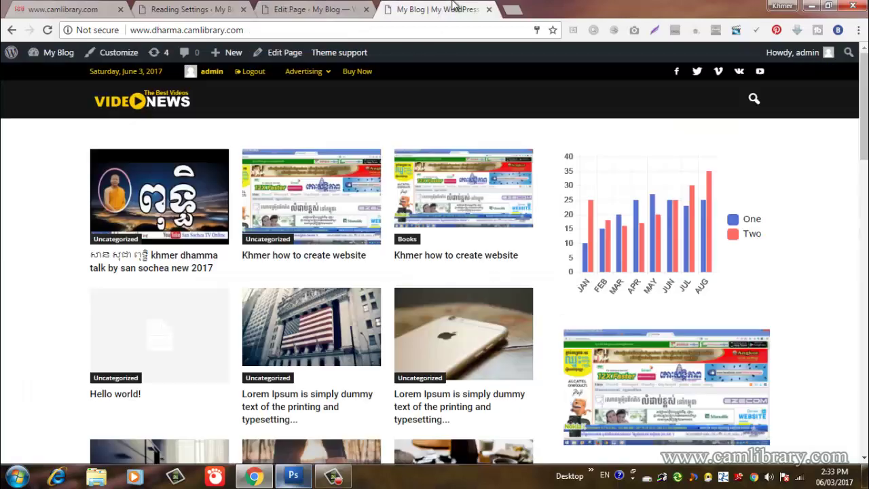
pyautogui.click(339, 7)
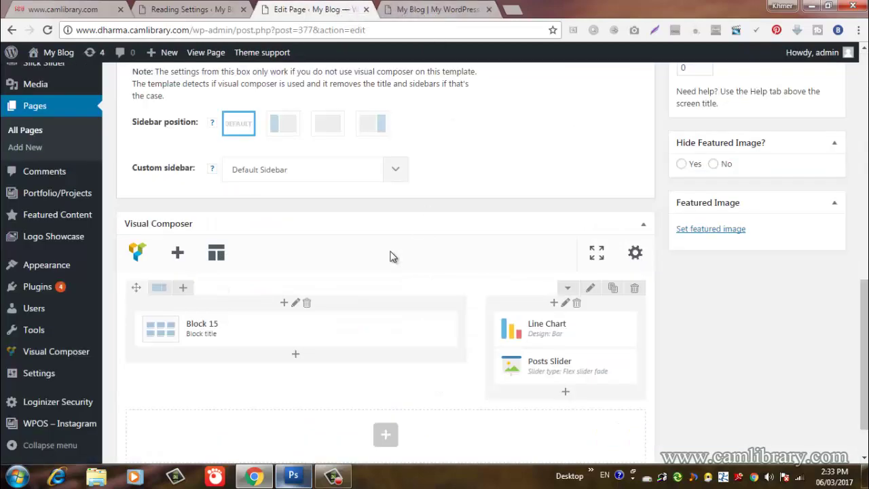
pyautogui.moveTo(167, 329)
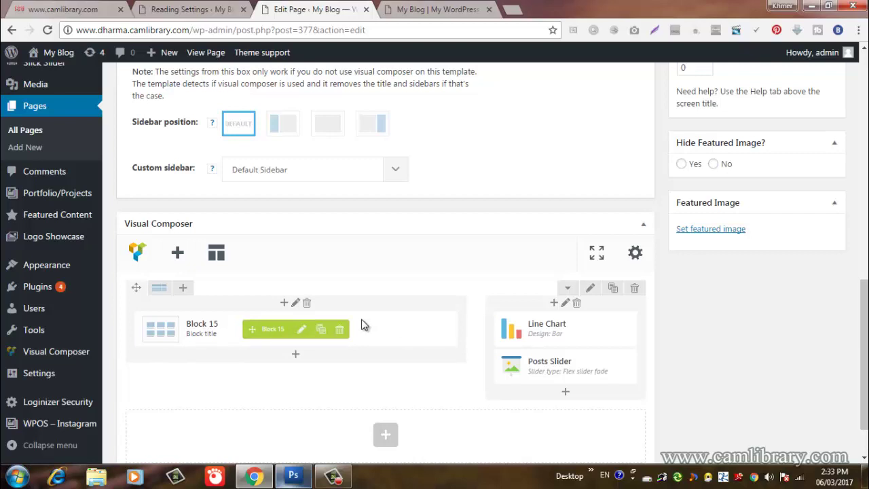
# - Set the HOME page's template to Pagebuilder + latest articles + pagination, update the page, and reload the dharma front page
pyautogui.scroll(4, 362, 324)
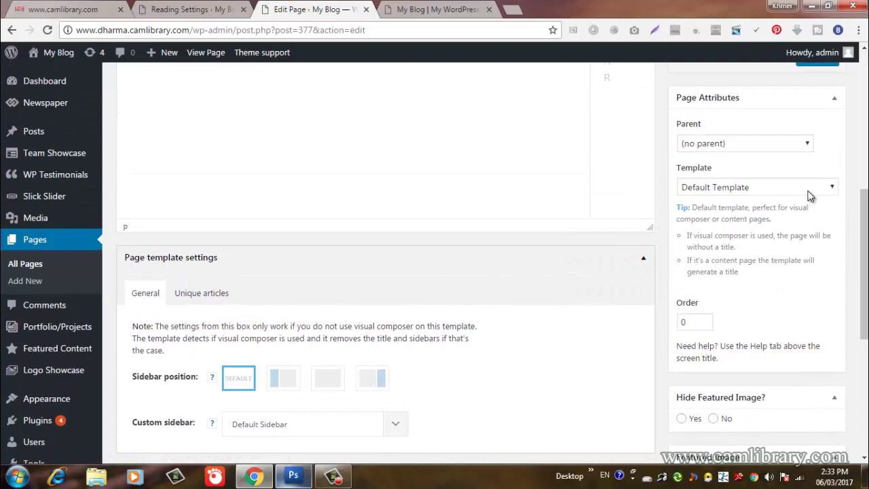
pyautogui.click(810, 191)
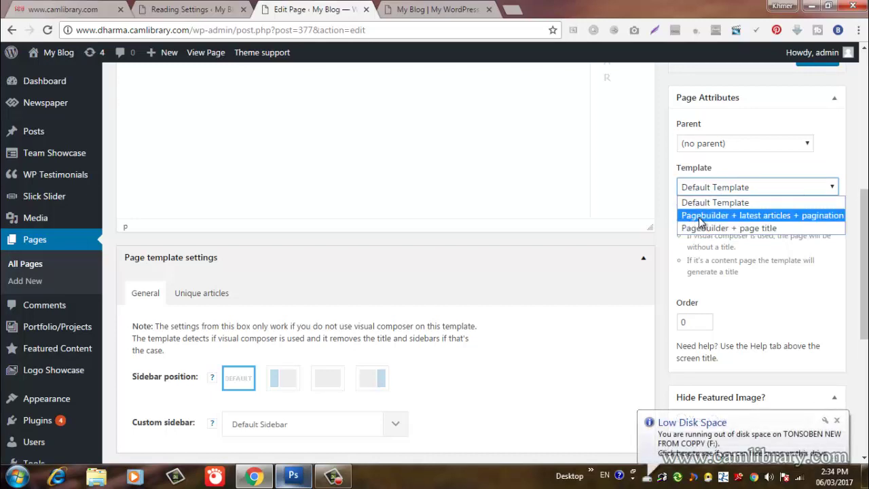
pyautogui.click(771, 215)
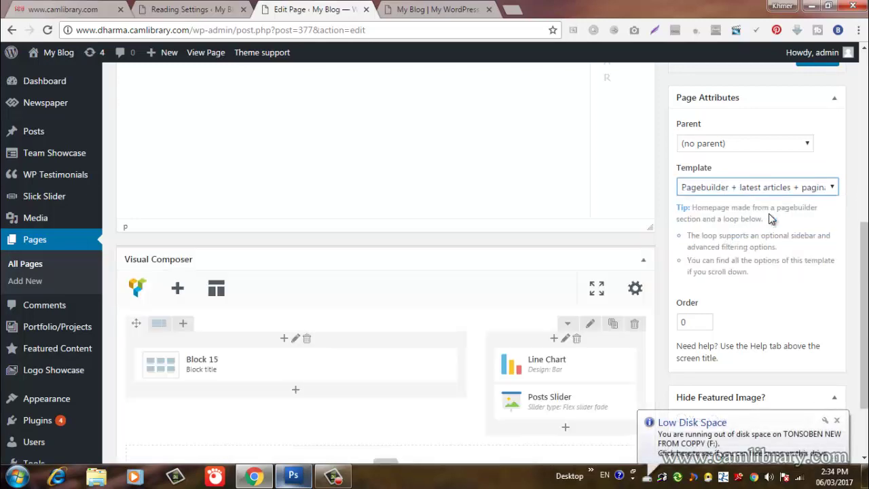
pyautogui.scroll(-8, 771, 218)
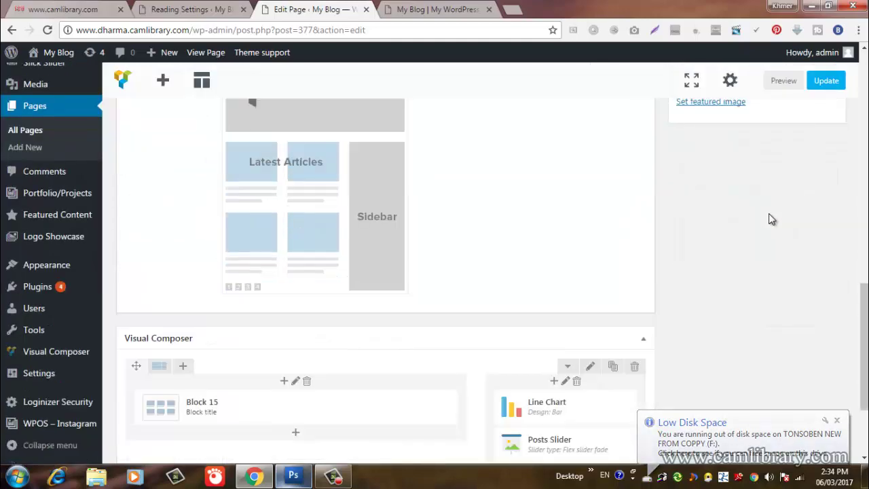
pyautogui.scroll(9, 770, 219)
pyautogui.scroll(3, 771, 219)
pyautogui.click(818, 315)
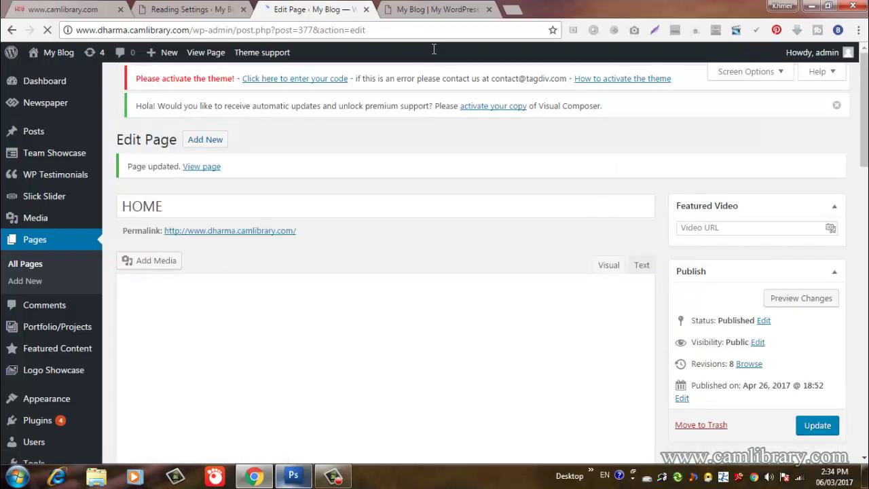
pyautogui.click(429, 9)
pyautogui.click(47, 30)
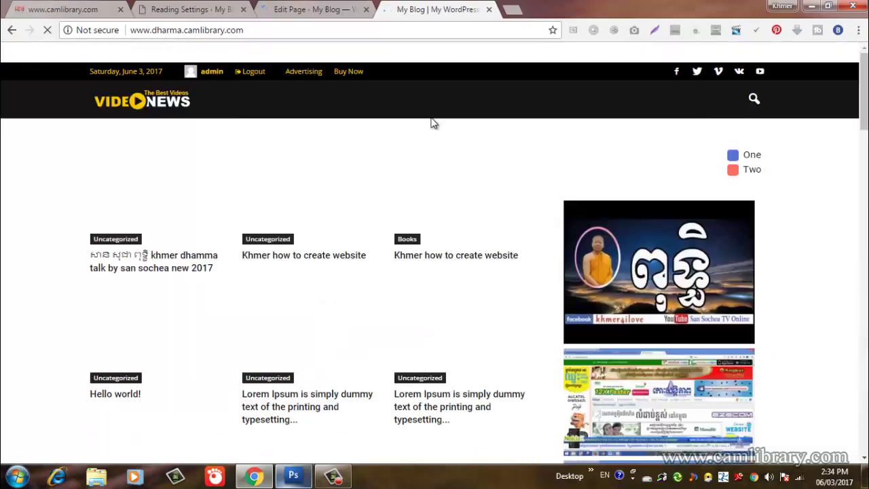
# - Delete the Block 15 column and the Line Chart and Posts Slider column from the HOME page, and update the page
pyautogui.click(315, 9)
pyautogui.scroll(-15, 332, 361)
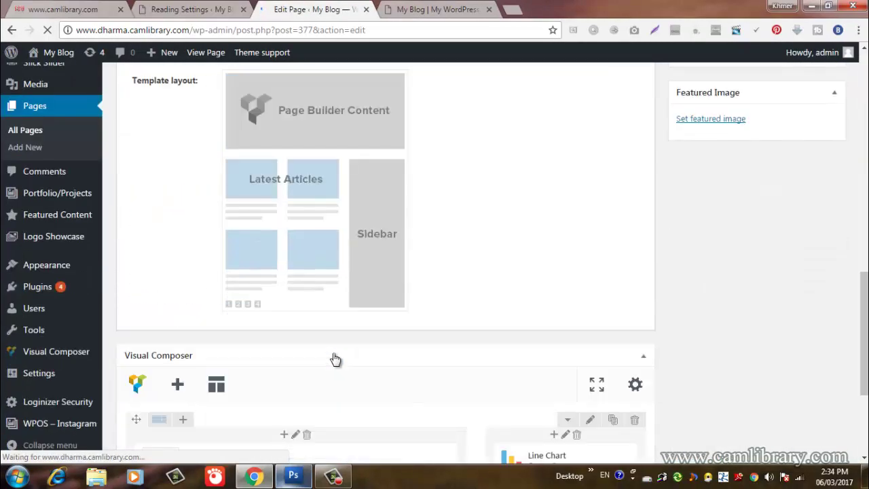
pyautogui.click(306, 240)
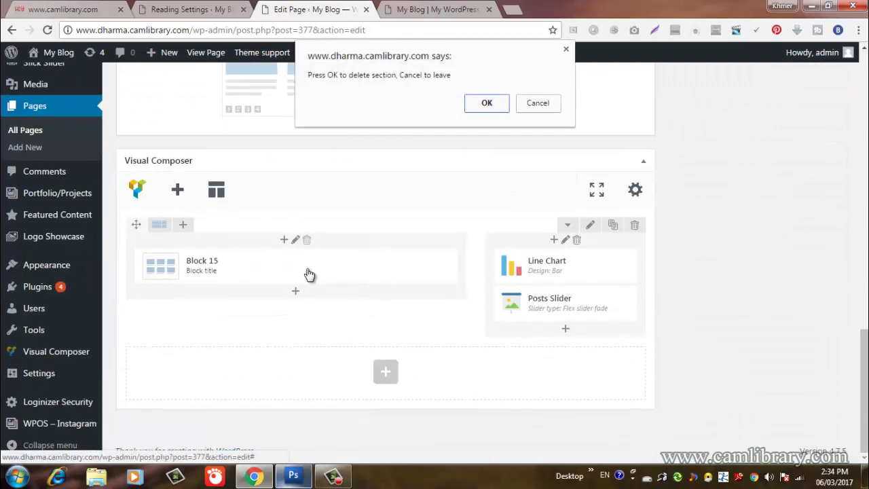
pyautogui.click(486, 102)
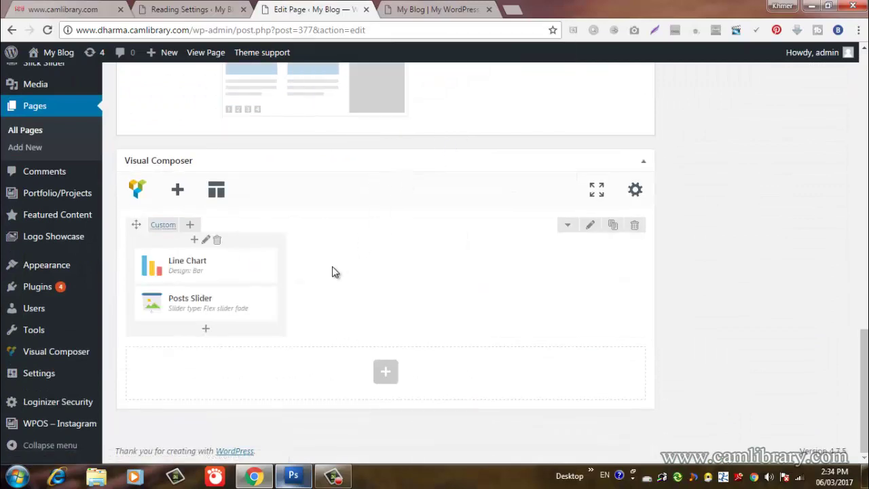
pyautogui.click(217, 239)
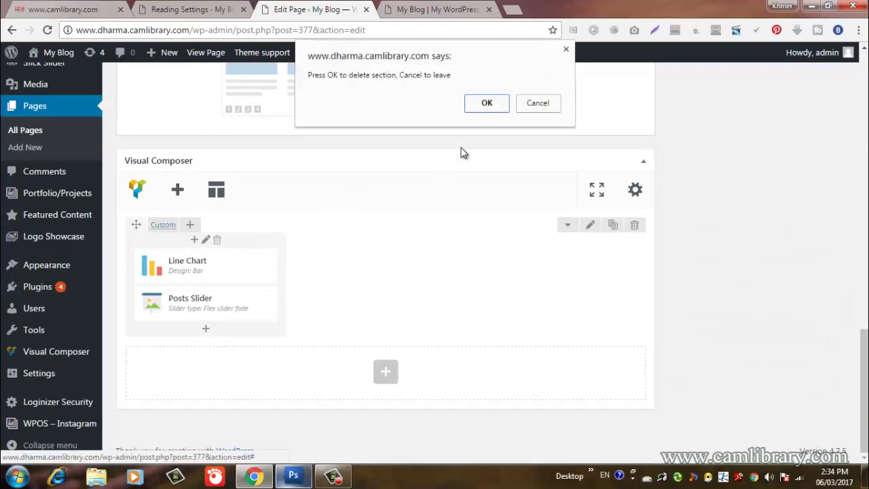
pyautogui.click(492, 105)
pyautogui.scroll(6, 794, 208)
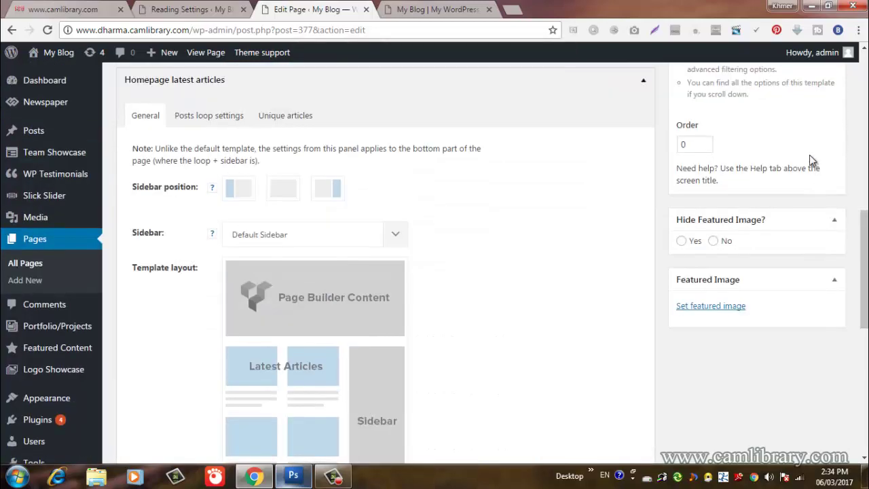
pyautogui.scroll(4, 809, 156)
pyautogui.click(813, 137)
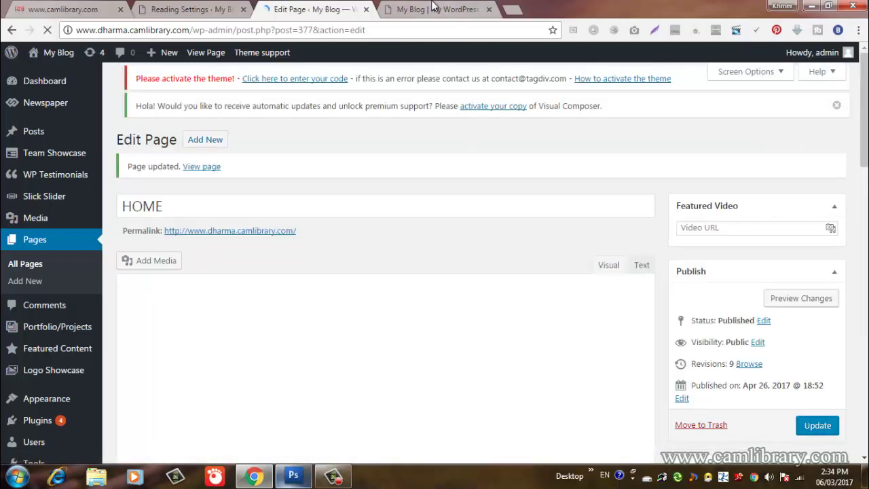
# - Reload the dharma front page to check its new layout, and review the template choices and latest articles settings of the HOME page
pyautogui.click(434, 8)
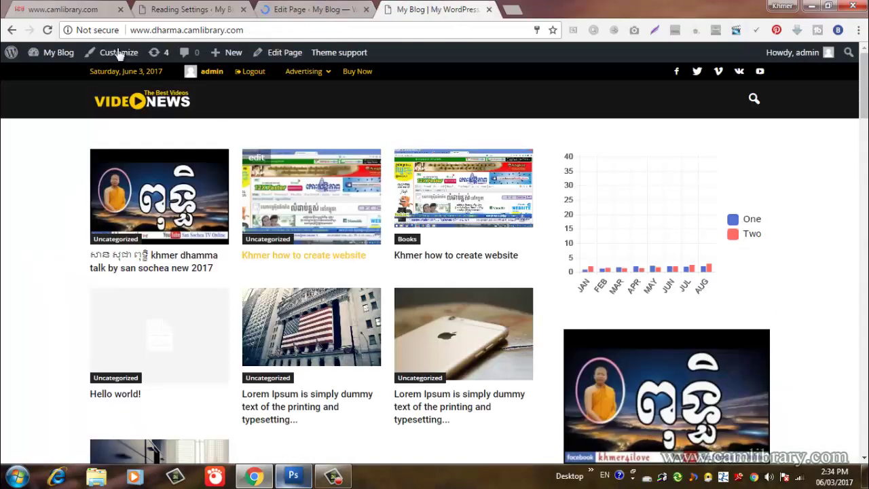
pyautogui.click(48, 31)
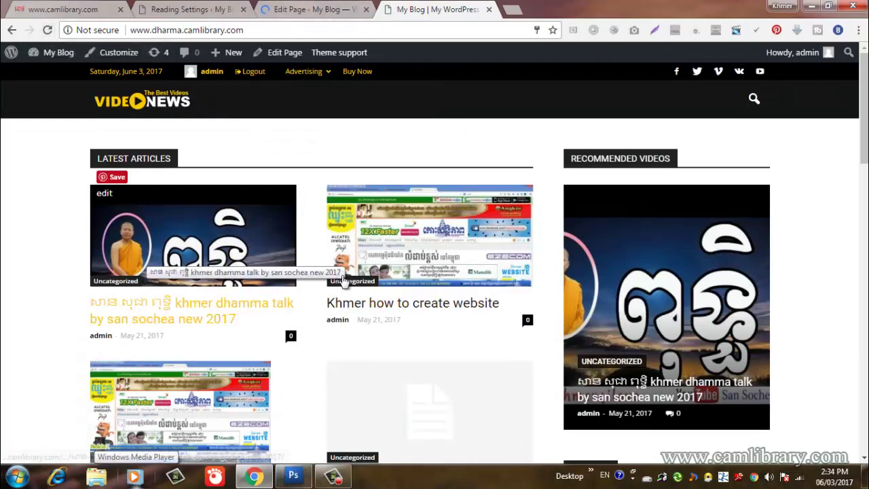
pyautogui.click(319, 9)
pyautogui.scroll(-2, 555, 306)
pyautogui.scroll(-2, 555, 306)
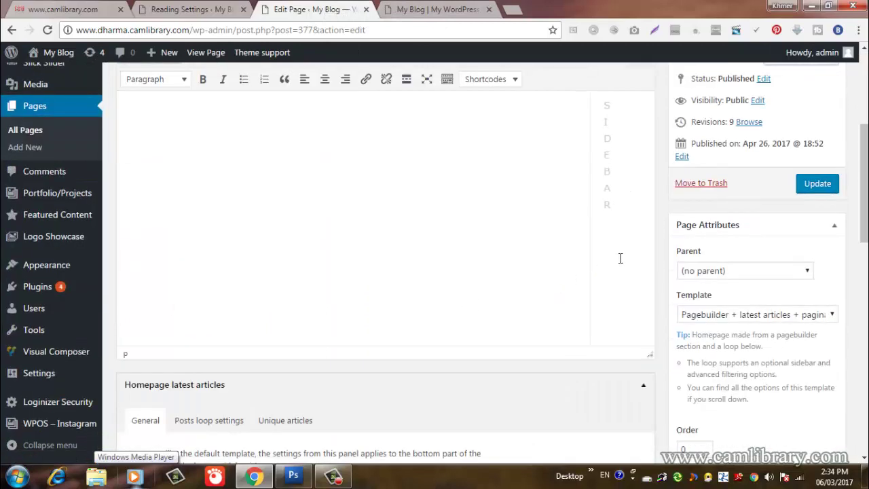
pyautogui.click(799, 316)
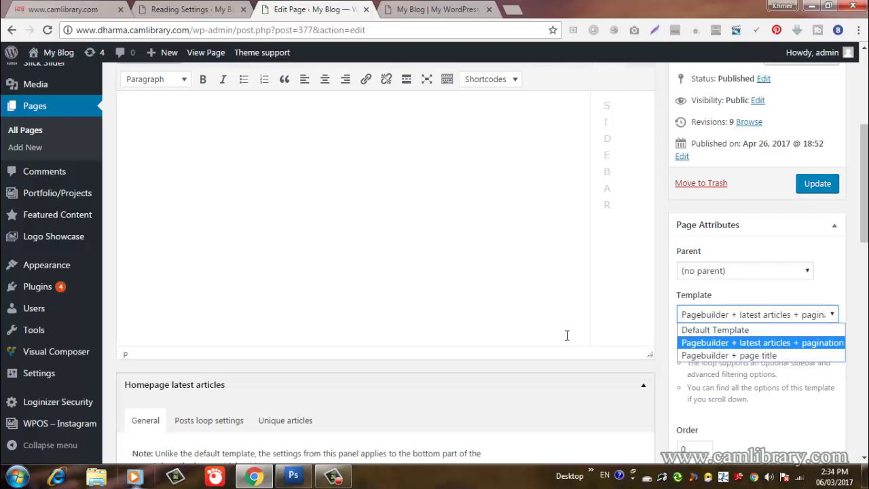
pyautogui.click(453, 266)
pyautogui.scroll(-1, 453, 266)
pyautogui.scroll(-2, 453, 266)
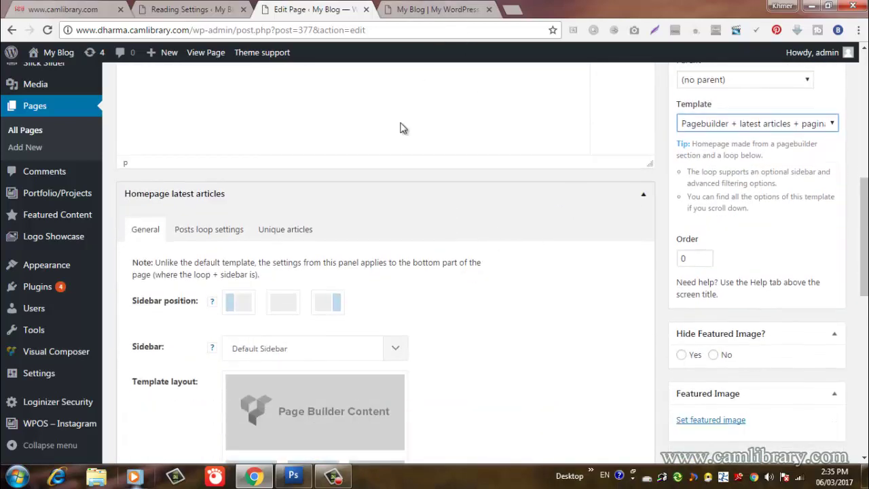
# - Compare the dharma front page with the HOME page's template layout preview, and look over the available page templates again
pyautogui.click(434, 9)
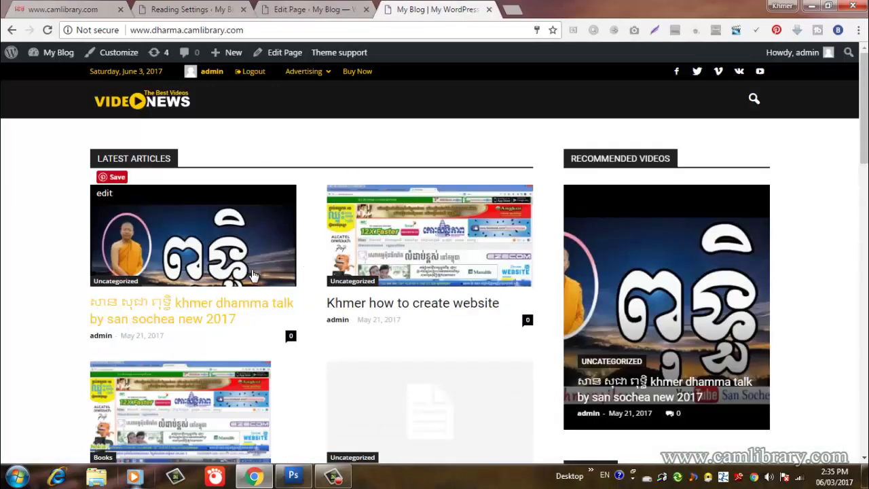
pyautogui.click(303, 9)
pyautogui.scroll(2, 801, 270)
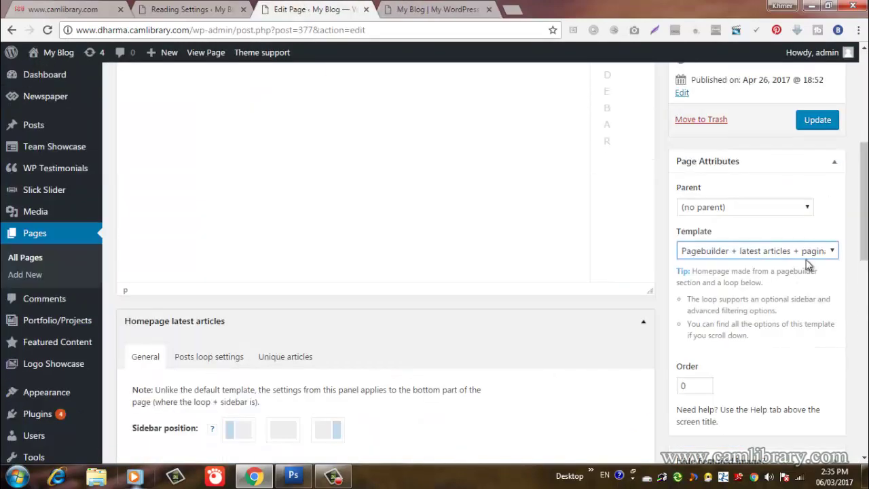
pyautogui.click(834, 249)
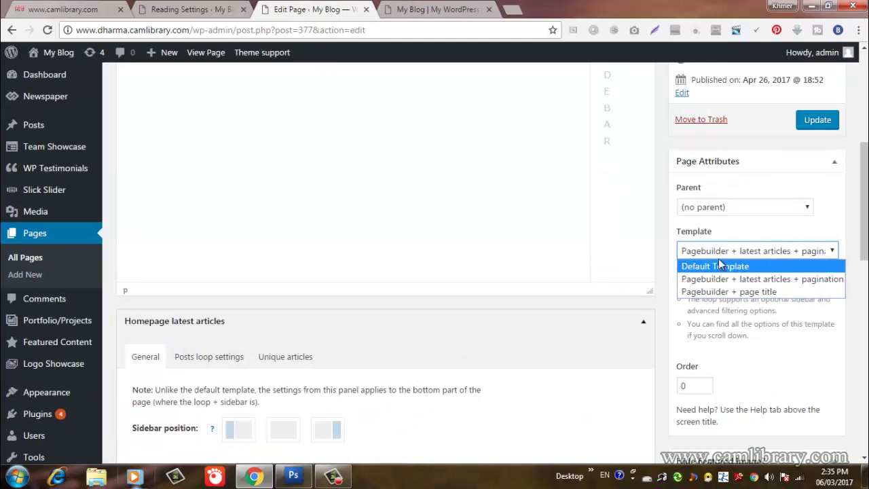
pyautogui.click(453, 285)
pyautogui.scroll(-5, 448, 288)
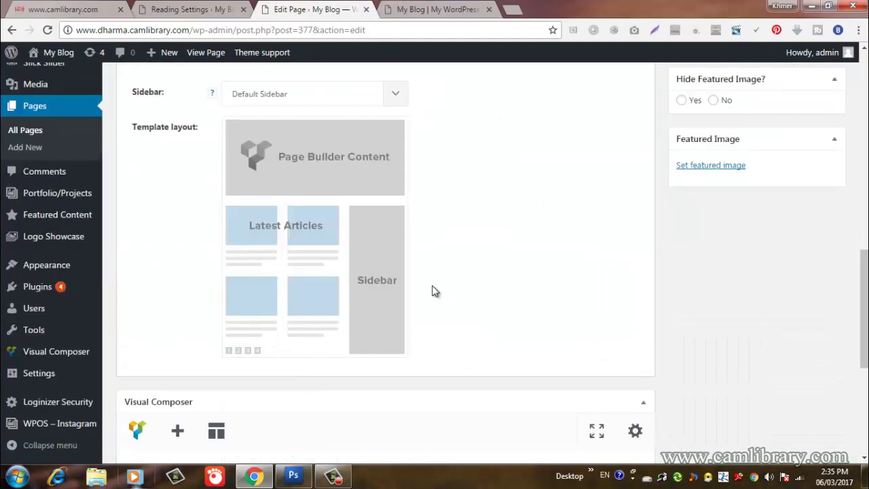
pyautogui.scroll(5, 642, 262)
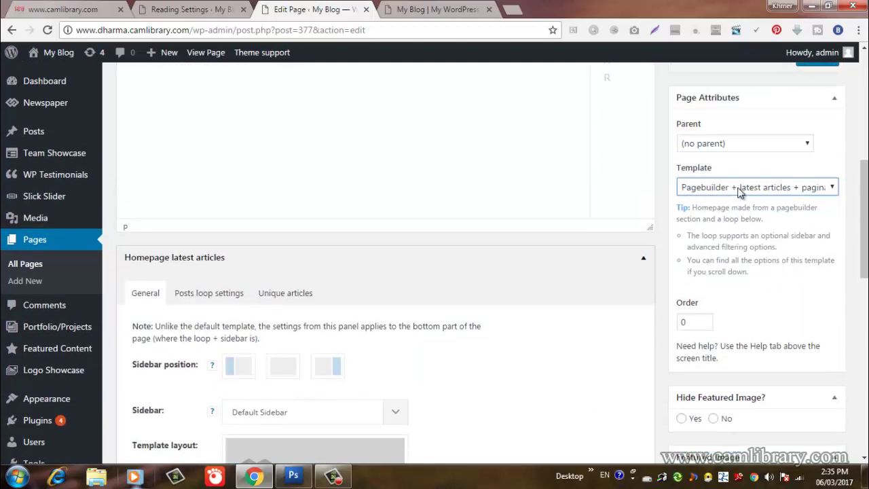
pyautogui.click(739, 190)
pyautogui.scroll(5, 849, 138)
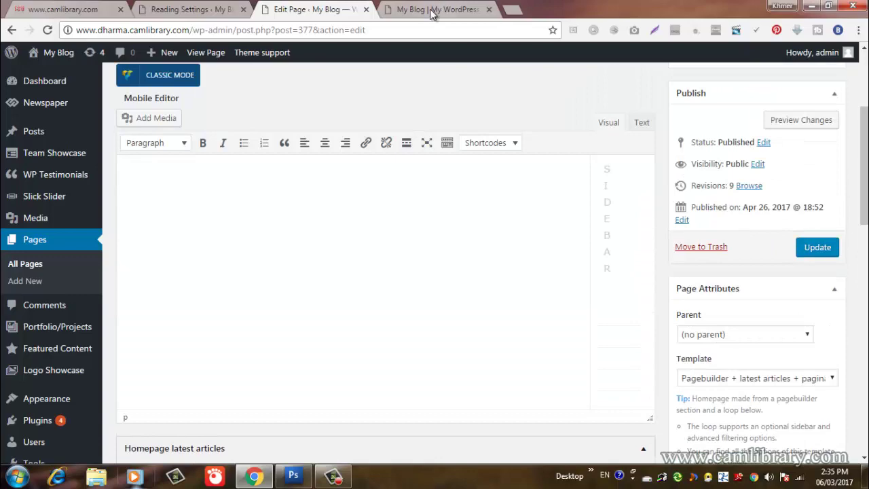
# - Look through the latest articles and sidebar on the dharma front page, and return to the HOME page's Homepage latest articles settings
pyautogui.click(438, 10)
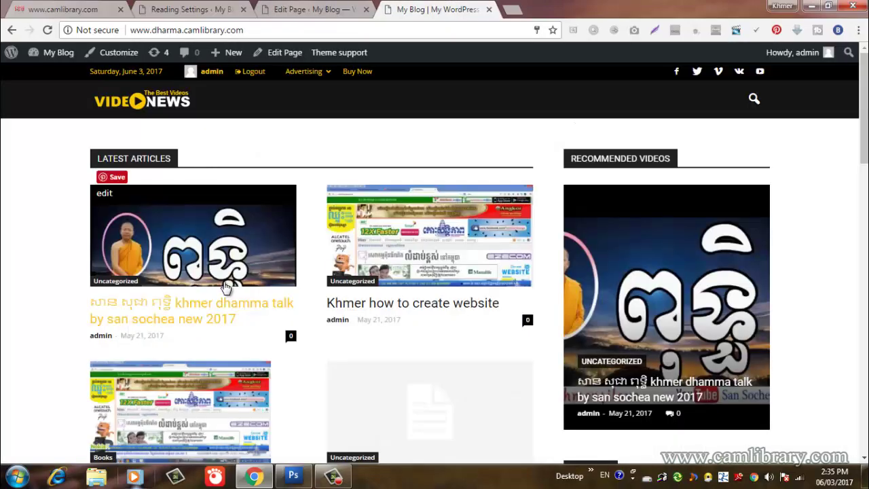
pyautogui.scroll(-5, 447, 272)
pyautogui.scroll(4, 453, 264)
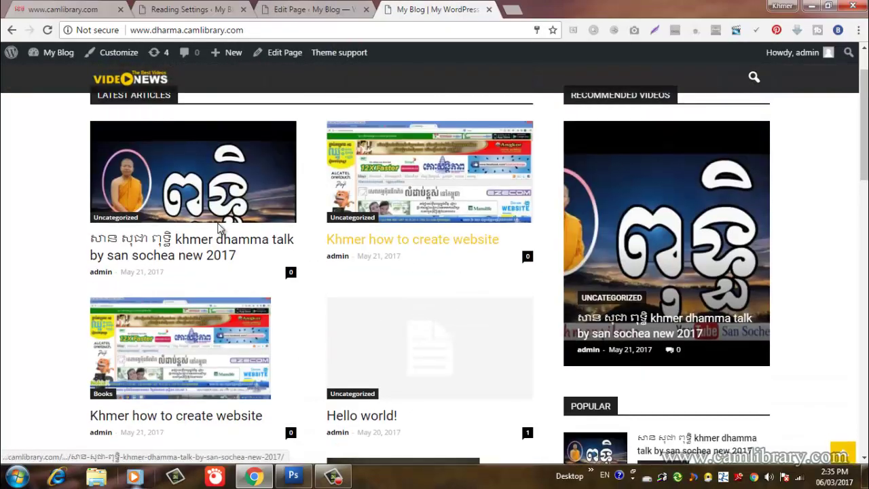
pyautogui.click(304, 8)
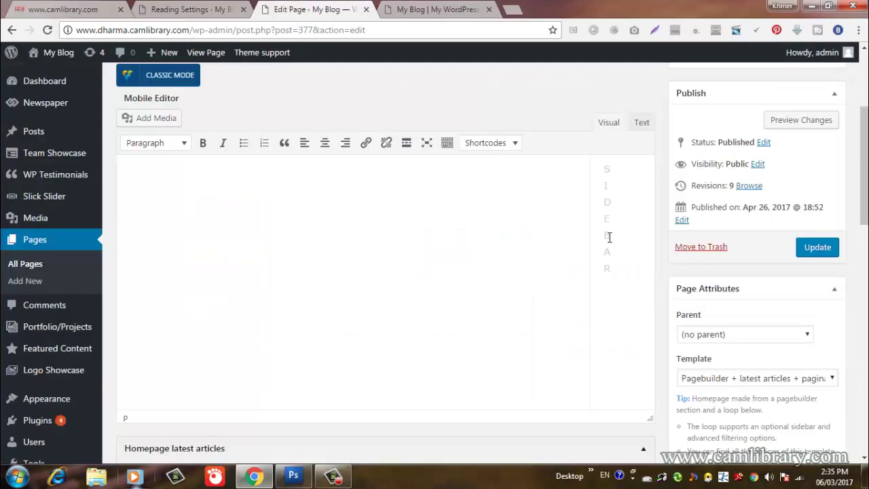
pyautogui.scroll(-5, 608, 237)
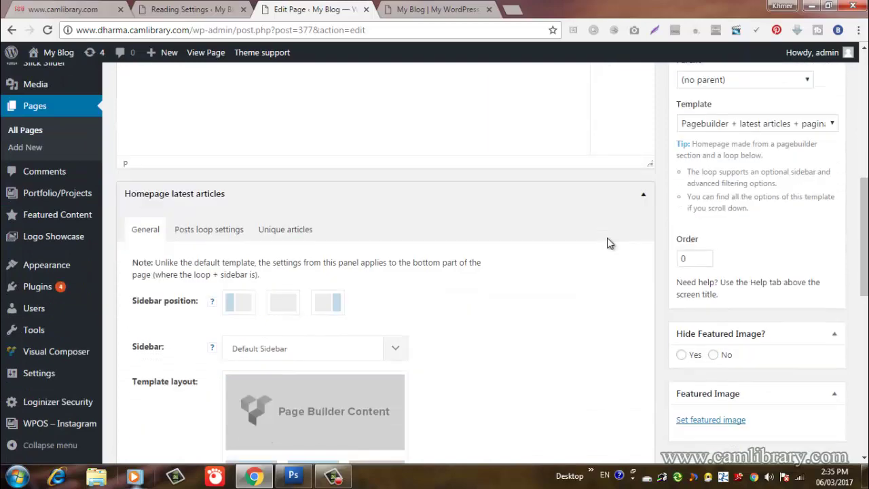
# - Add a Block 15 element to the blank Visual Composer area of the HOME page
pyautogui.scroll(5, 608, 238)
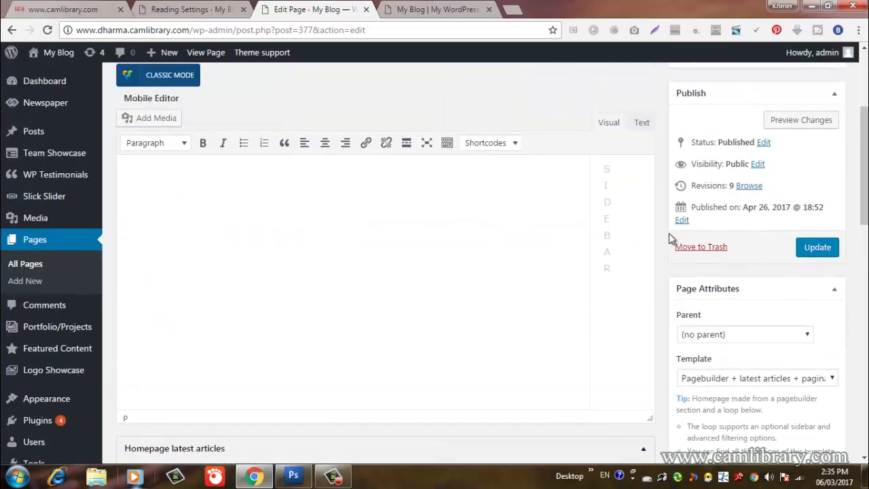
pyautogui.click(807, 380)
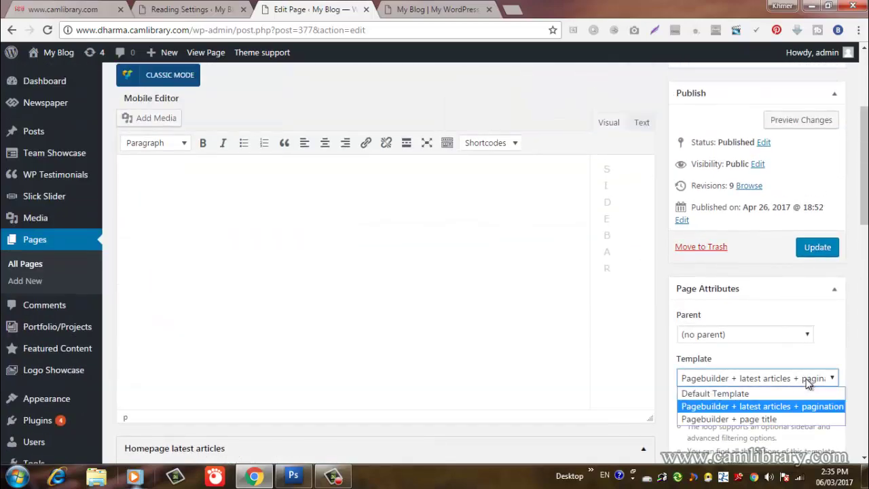
pyautogui.scroll(-10, 446, 253)
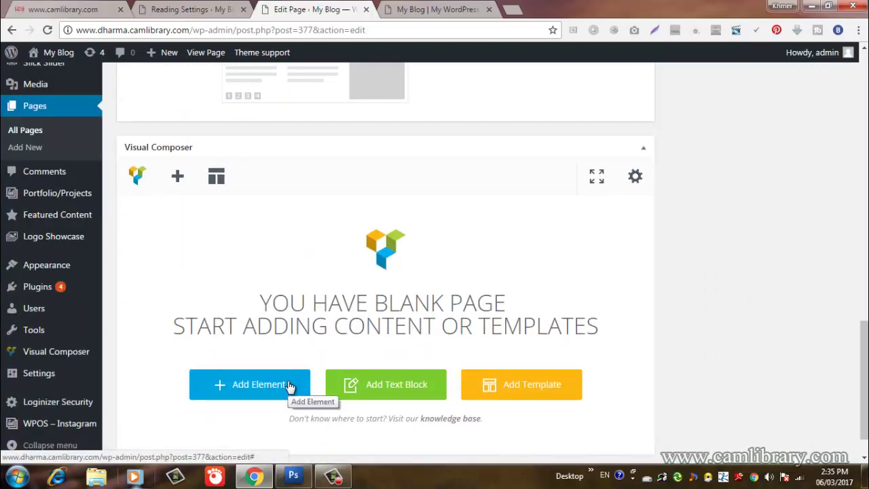
pyautogui.click(290, 386)
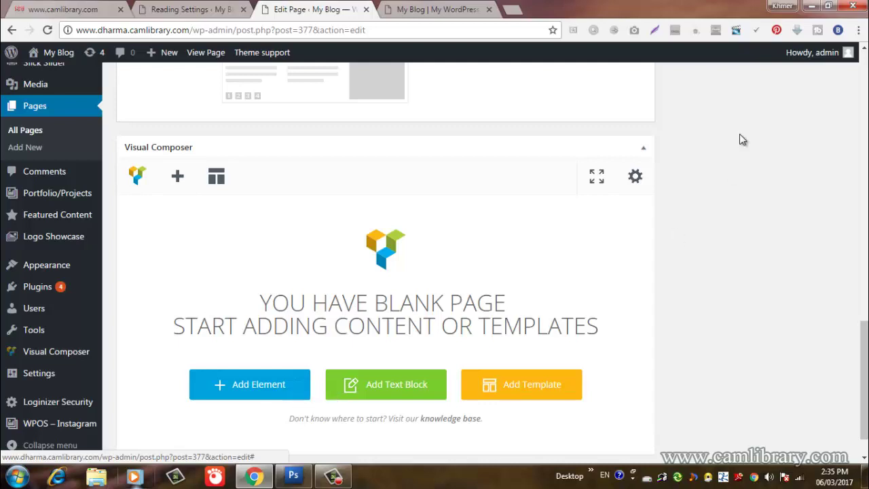
pyautogui.scroll(-5, 514, 262)
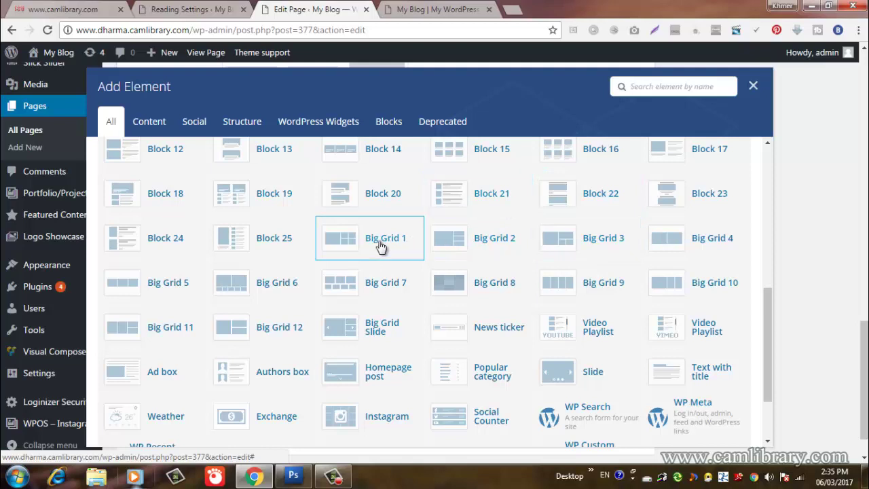
pyautogui.scroll(1, 489, 283)
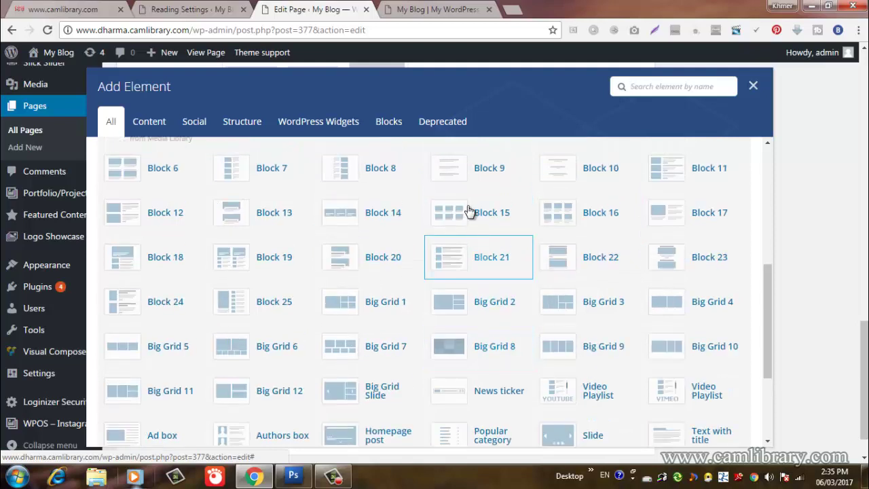
pyautogui.click(479, 213)
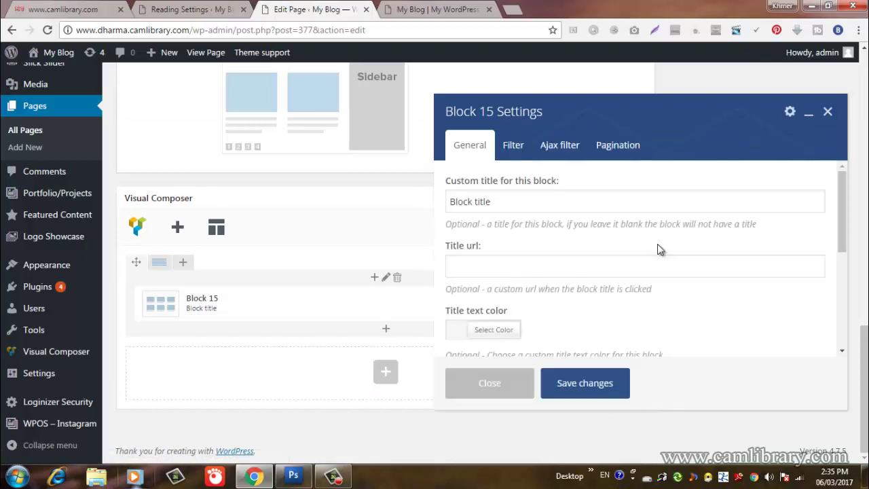
# - Look through the general Block 15 settings, save them with their default values, and update the HOME page
pyautogui.moveTo(839, 204); pyautogui.dragTo(840, 263)
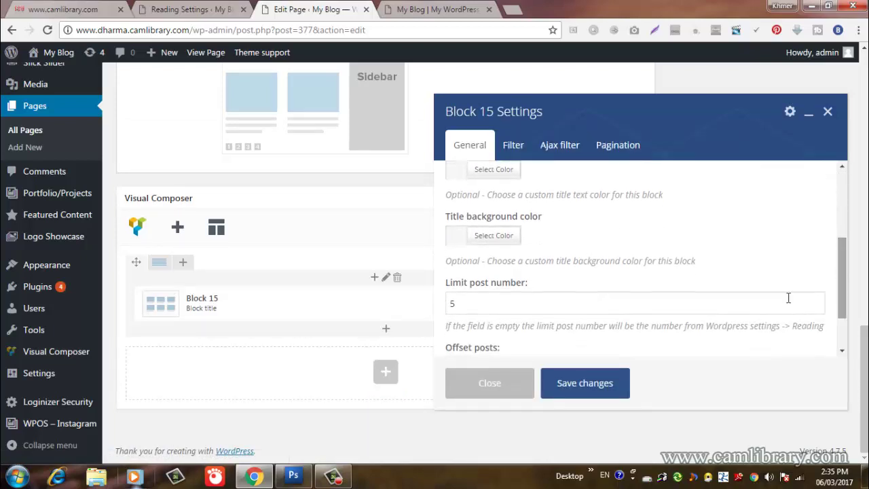
pyautogui.click(585, 383)
pyautogui.scroll(6, 548, 169)
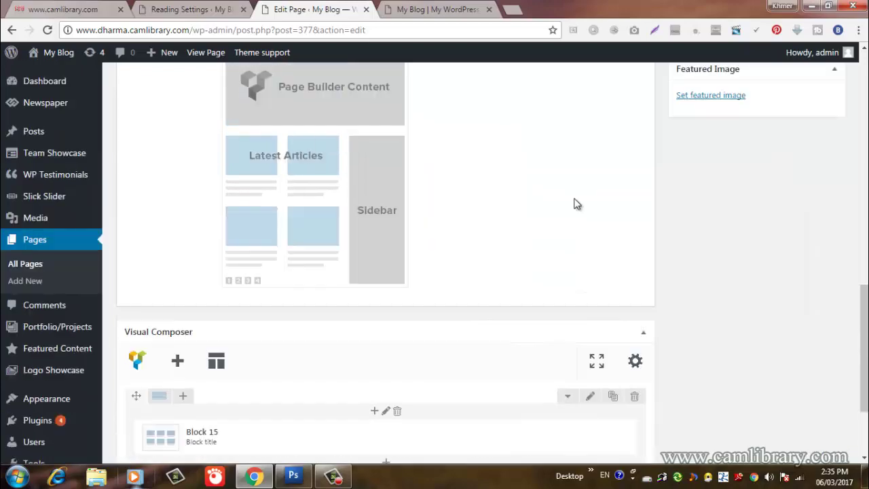
pyautogui.scroll(1, 573, 203)
pyautogui.click(814, 438)
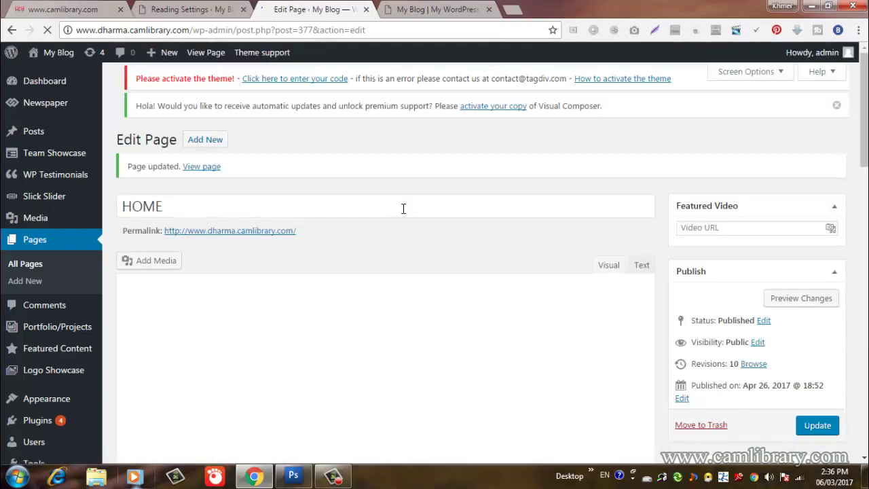
# - Reload the dharma front page and look over the Block 15 posts above the latest articles
pyautogui.click(446, 8)
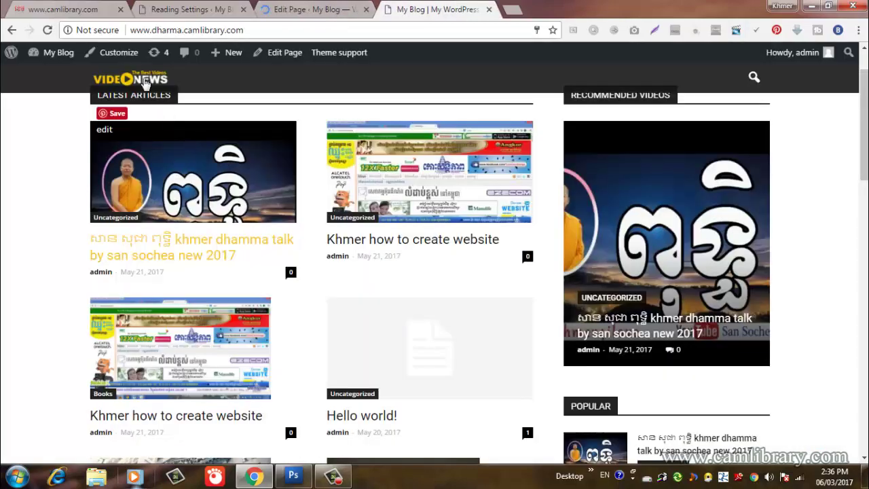
pyautogui.click(47, 31)
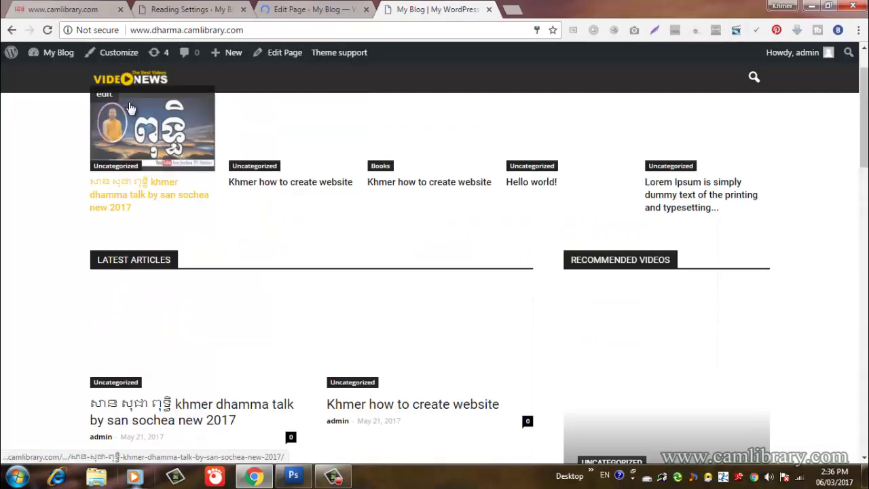
pyautogui.scroll(1, 132, 114)
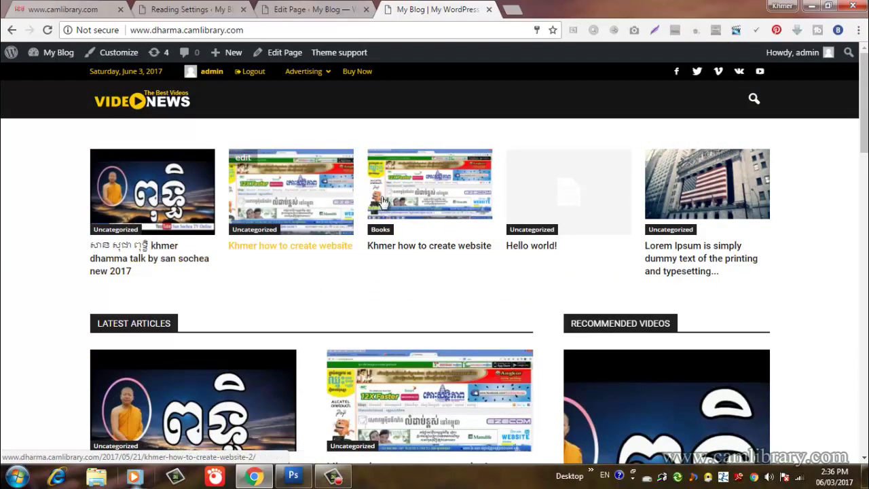
# - Compare the HOME page's template layout preview and Block 15 element with the posts, latest articles and sidebar on the dharma front page
pyautogui.click(305, 8)
pyautogui.scroll(-15, 386, 283)
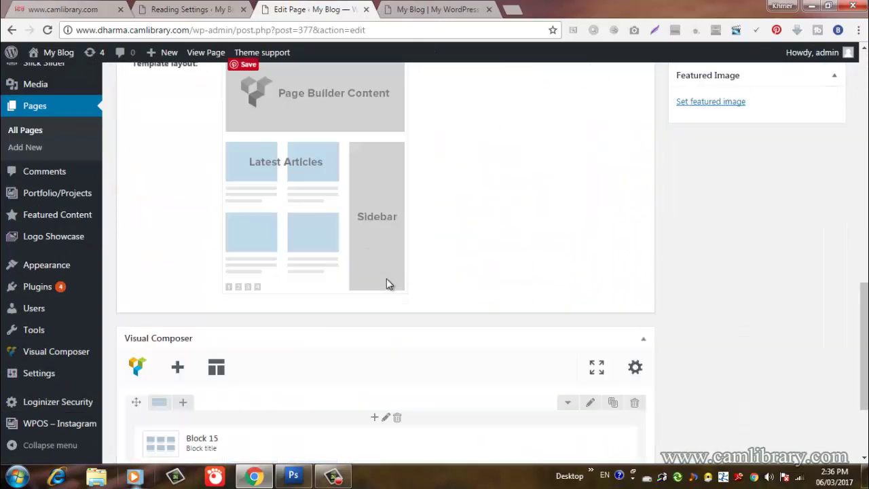
pyautogui.scroll(-2, 385, 279)
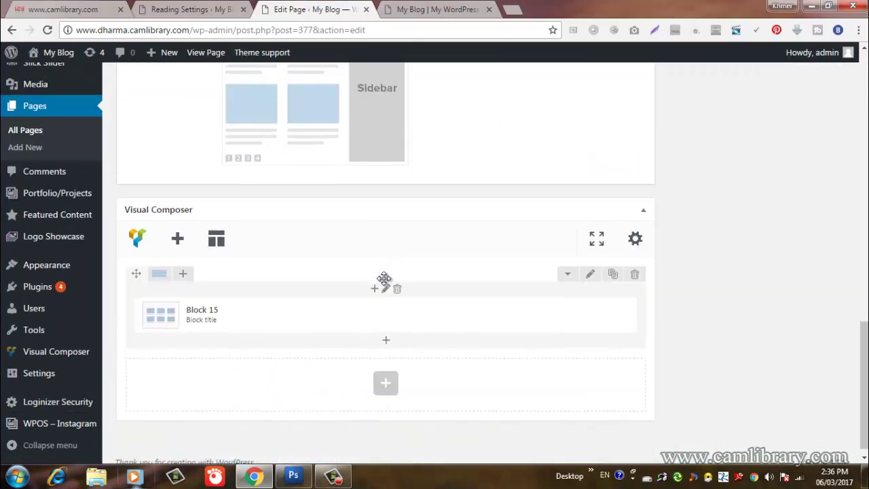
pyautogui.moveTo(313, 297)
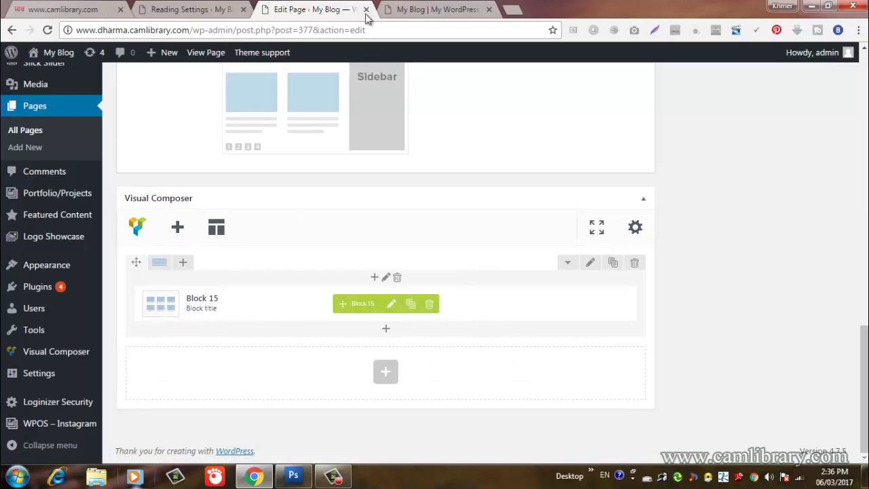
pyautogui.click(420, 8)
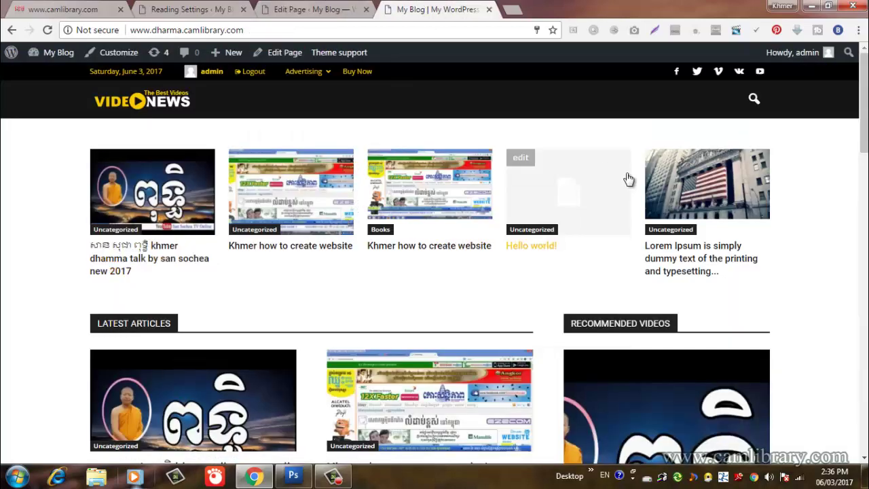
pyautogui.scroll(-2, 628, 177)
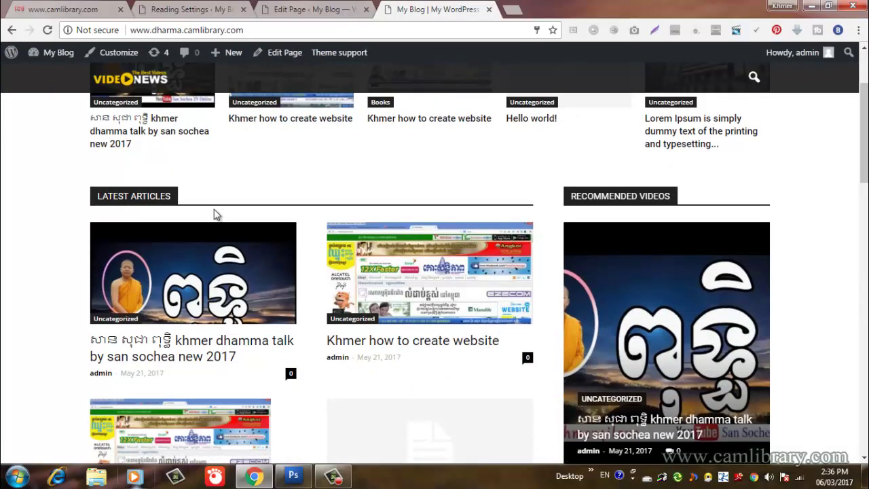
pyautogui.click(343, 9)
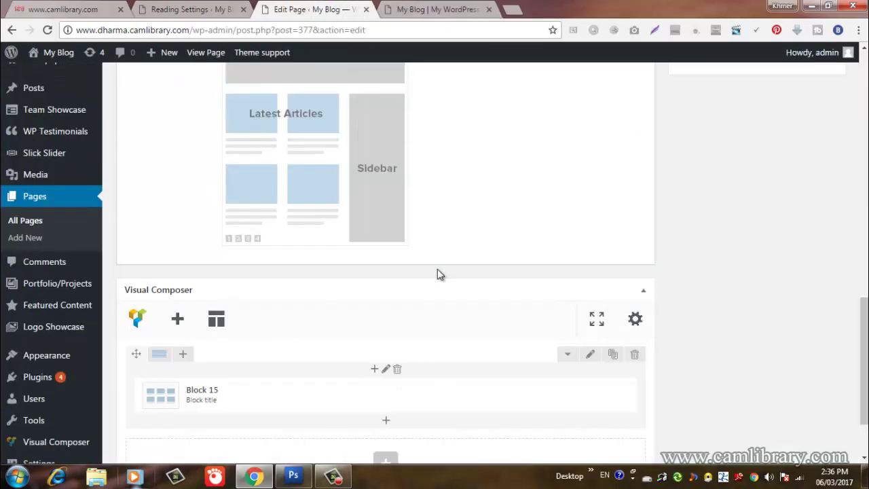
# - Switch the HOME page's template to Default Template and update the page
pyautogui.scroll(7, 437, 274)
pyautogui.click(804, 241)
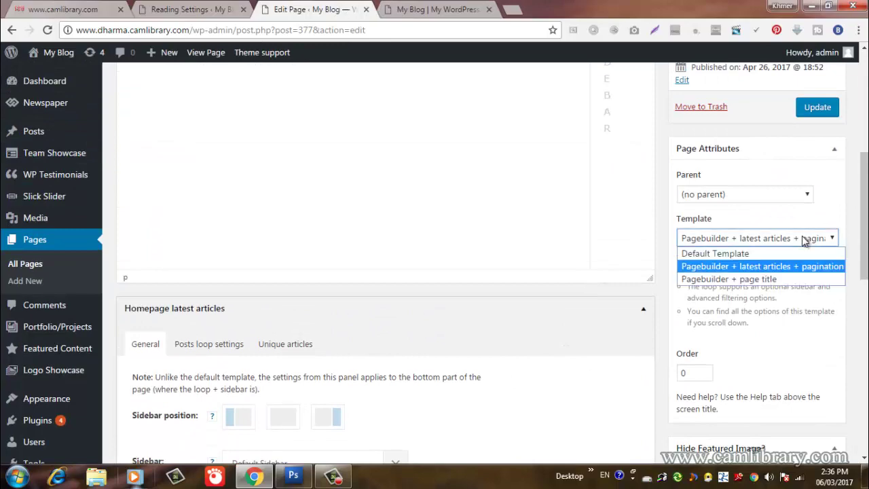
pyautogui.click(714, 253)
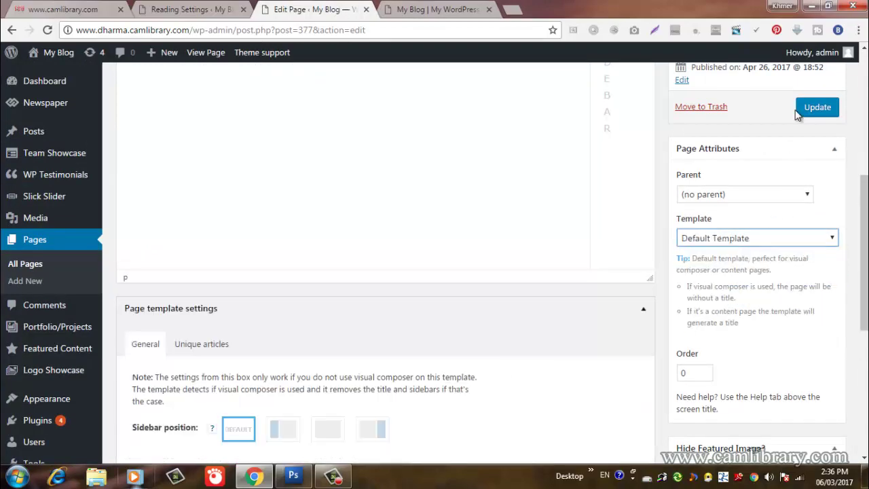
pyautogui.click(814, 106)
# - Reload the dharma front page and examine its layout under the Default Template
pyautogui.click(448, 9)
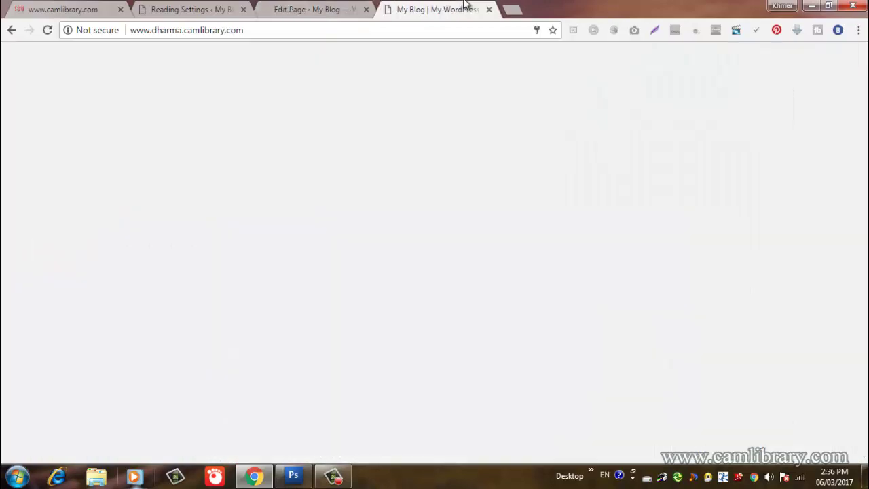
pyautogui.click(48, 30)
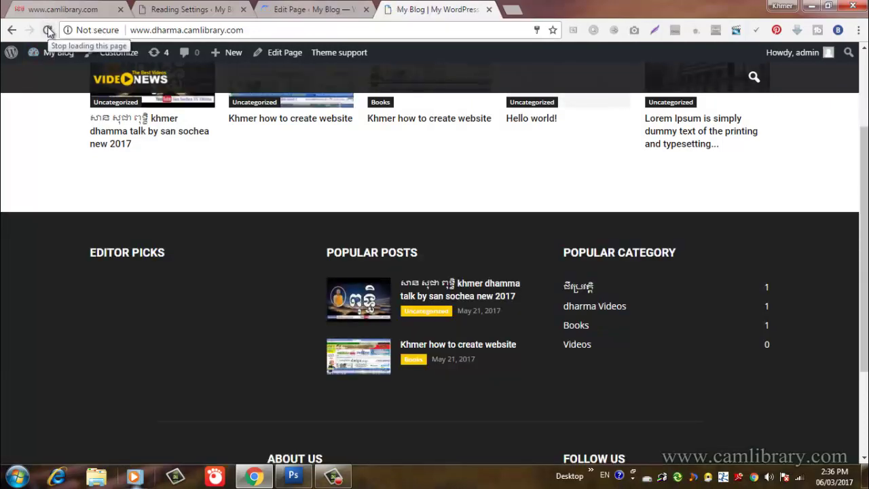
pyautogui.scroll(2, 102, 204)
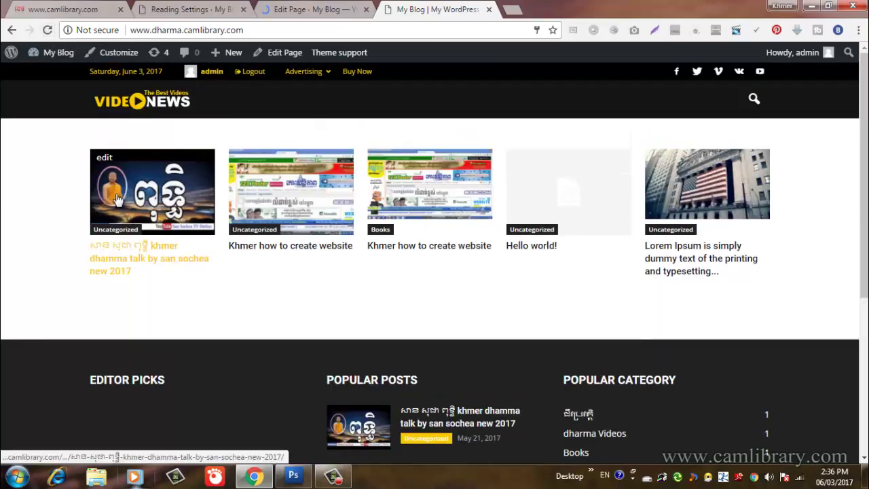
pyautogui.scroll(-2, 324, 196)
pyautogui.scroll(2, 325, 195)
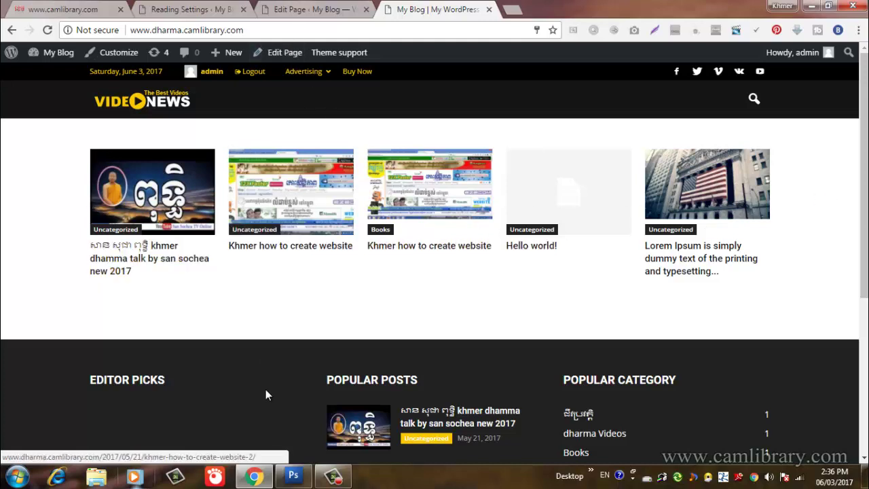
# - Review the lesson outline in Photoshop and the navigation menu of camlibrary.com, and return to the dharma site's posts list in Chrome
pyautogui.click(297, 475)
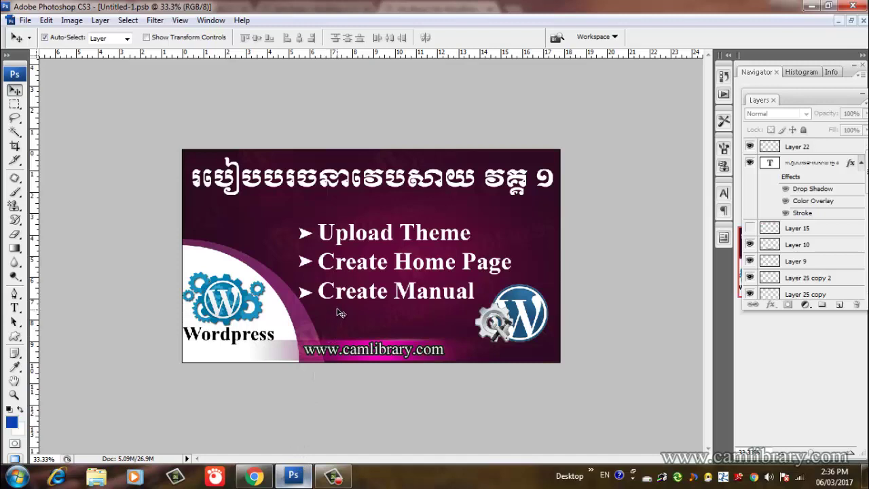
pyautogui.click(811, 5)
pyautogui.click(74, 8)
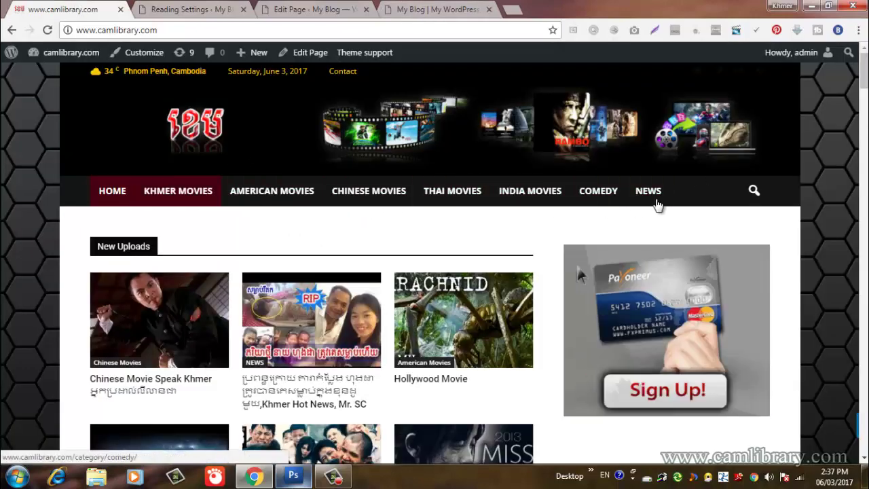
pyautogui.click(437, 10)
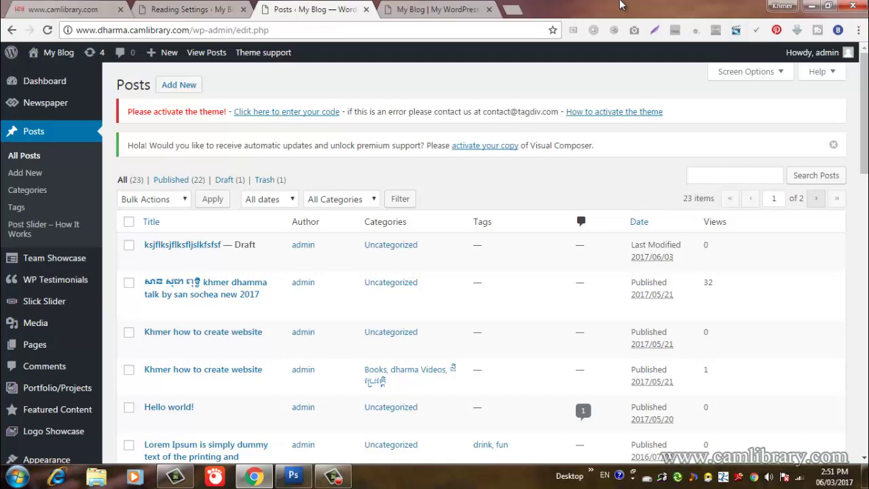
pyautogui.click(47, 7)
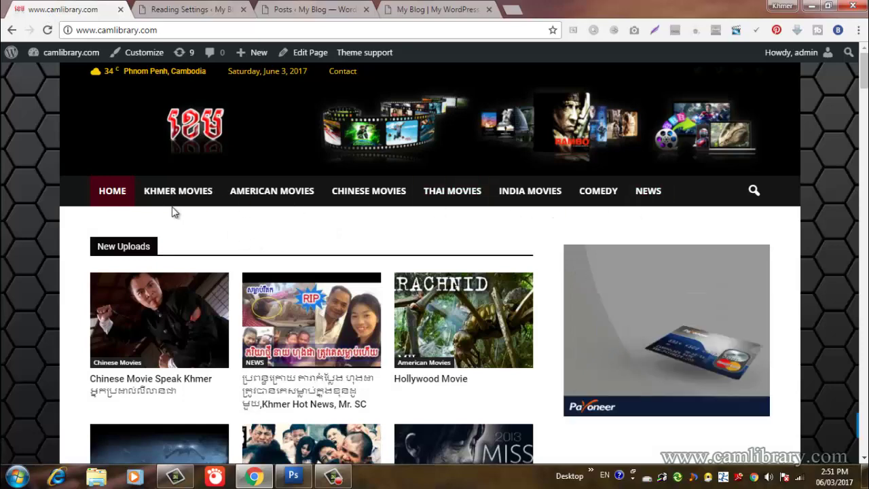
pyautogui.click(339, 7)
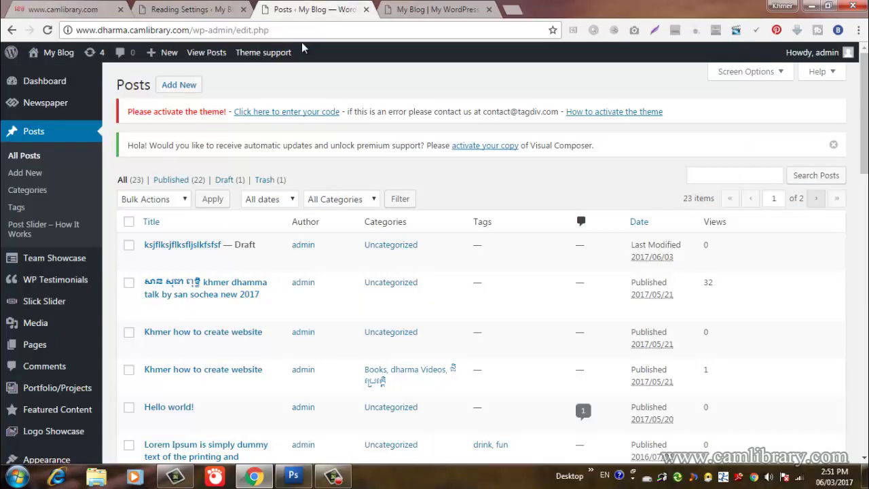
# - Open the post categories and add a new category named Khmer Movies, modelled on the camlibrary.com navigation menu
pyautogui.click(31, 193)
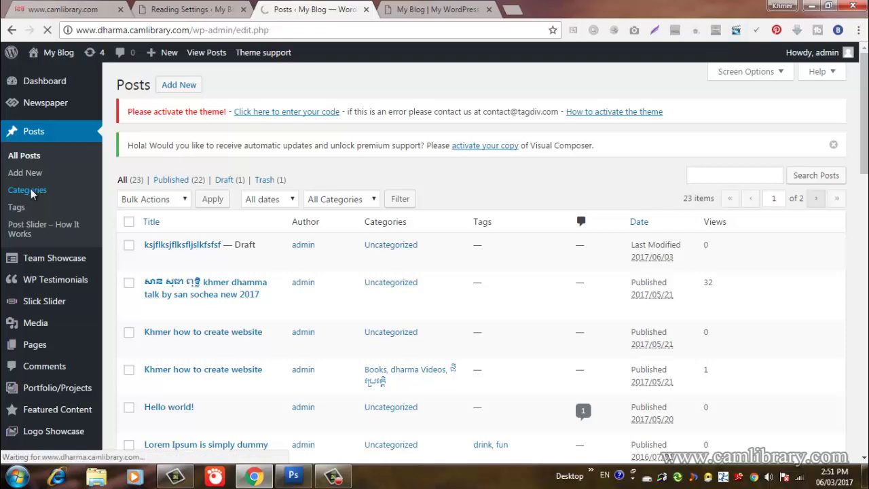
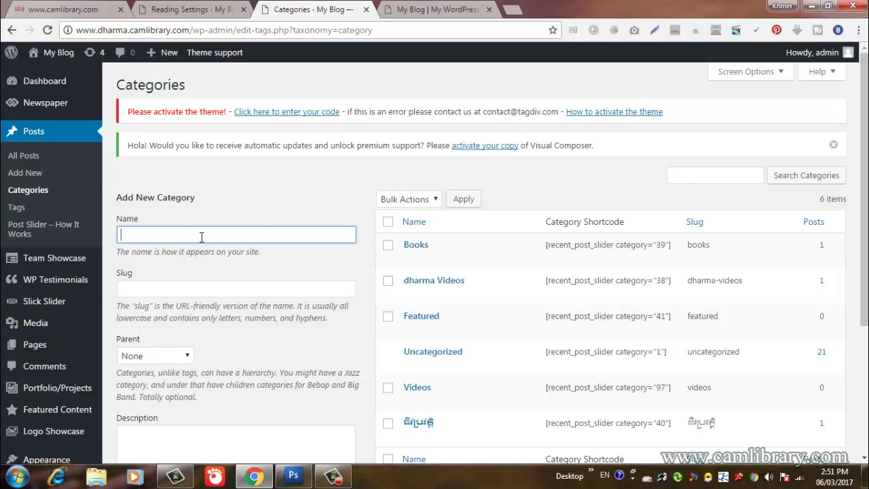
pyautogui.click(93, 7)
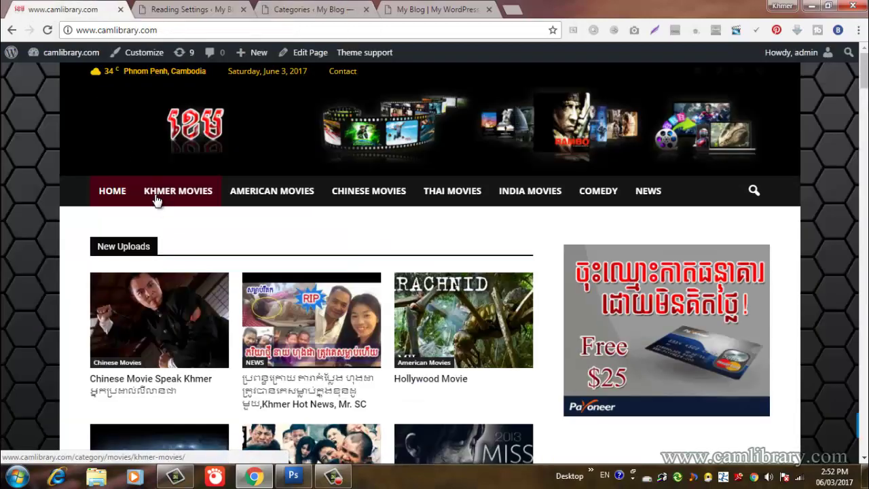
pyautogui.click(340, 7)
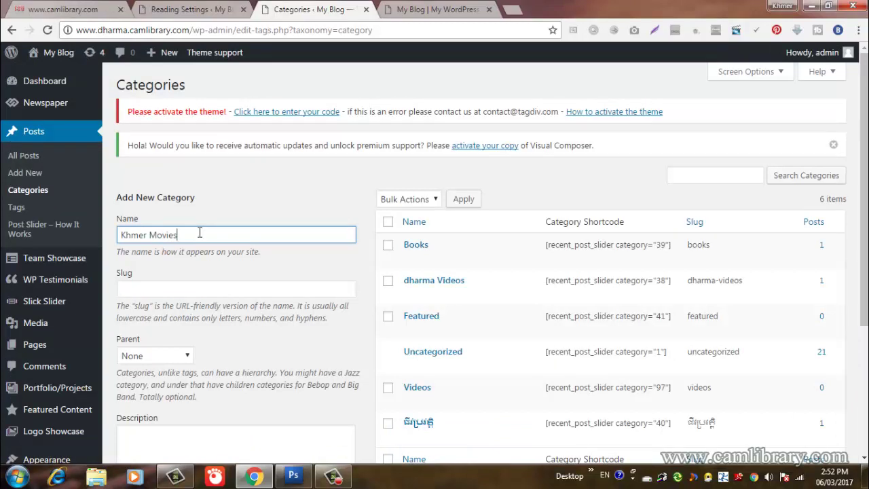
pyautogui.scroll(-3, 319, 274)
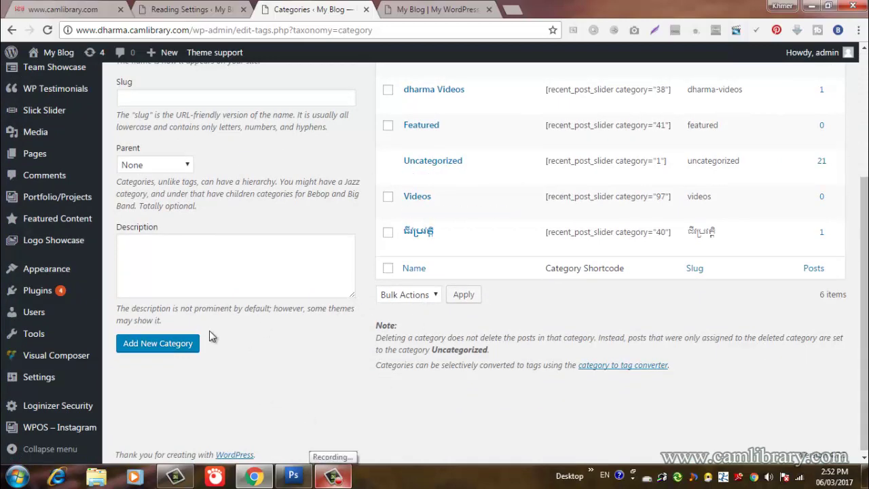
pyautogui.click(160, 349)
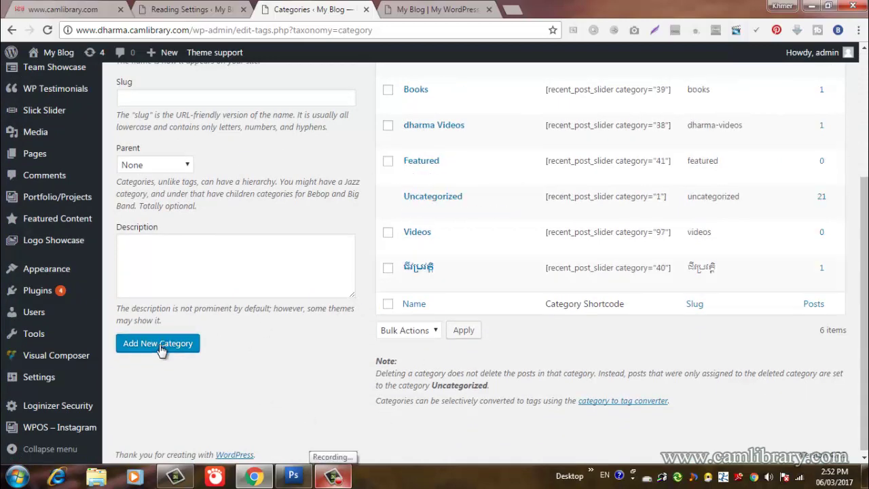
# - Bulk-delete the categories Books, dharma Videos, Featured, Videos and the one with the Khmer-script name
pyautogui.scroll(3, 194, 350)
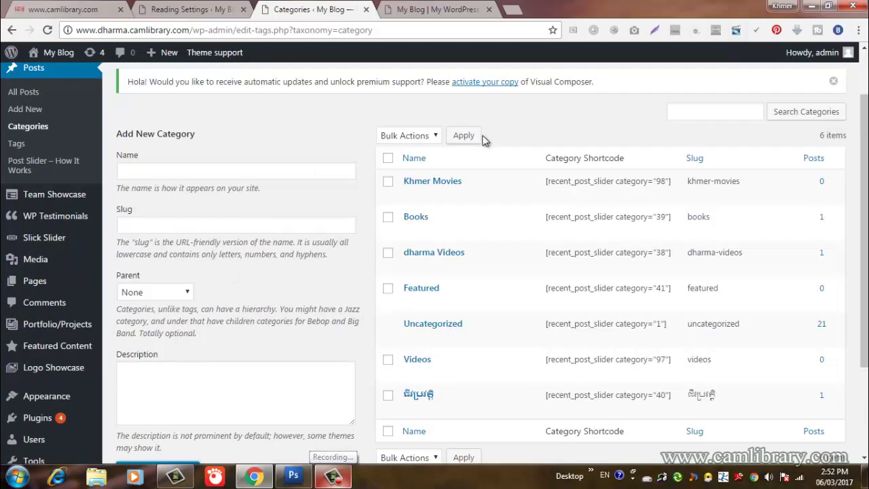
pyautogui.click(388, 217)
pyautogui.click(387, 252)
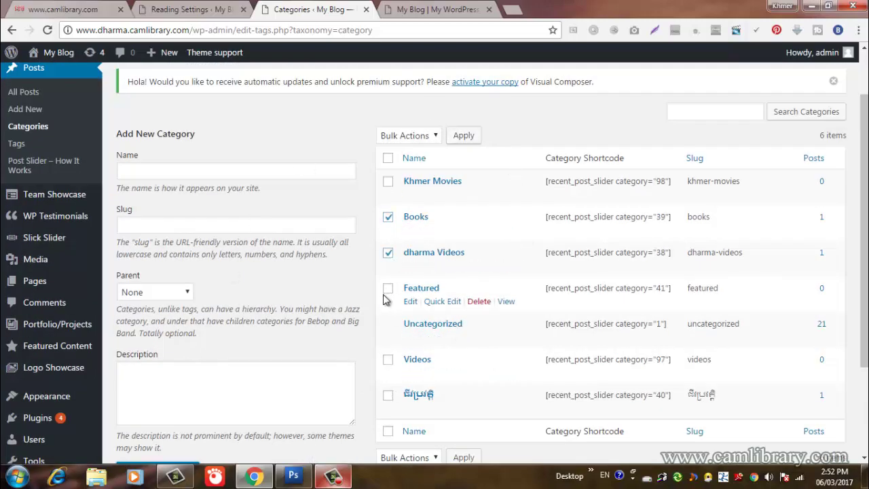
pyautogui.click(387, 359)
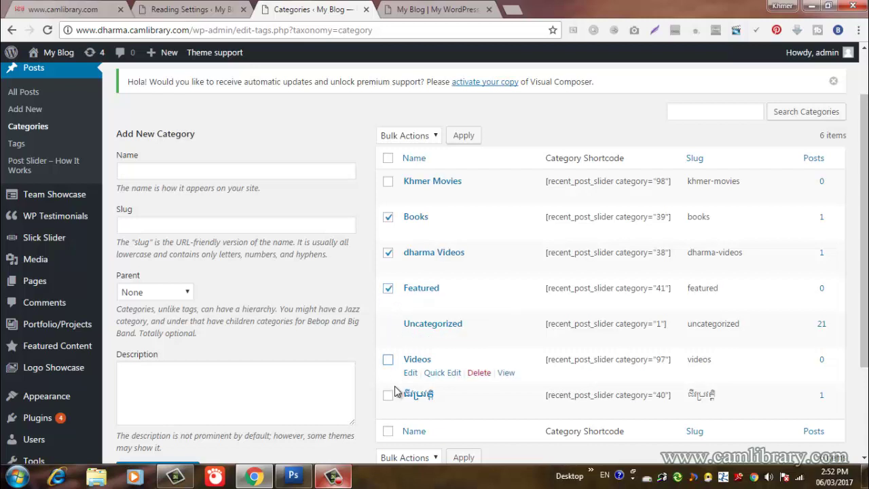
pyautogui.click(387, 395)
pyautogui.click(433, 137)
pyautogui.click(415, 165)
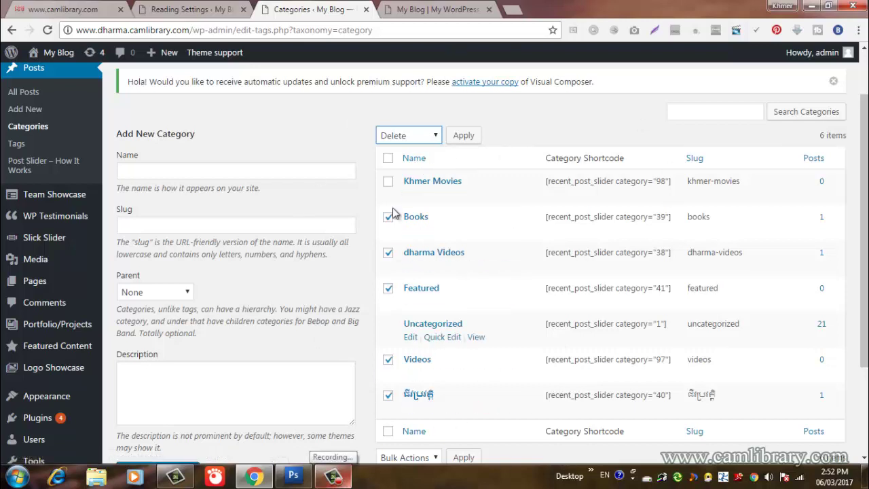
pyautogui.click(463, 138)
pyautogui.click(461, 144)
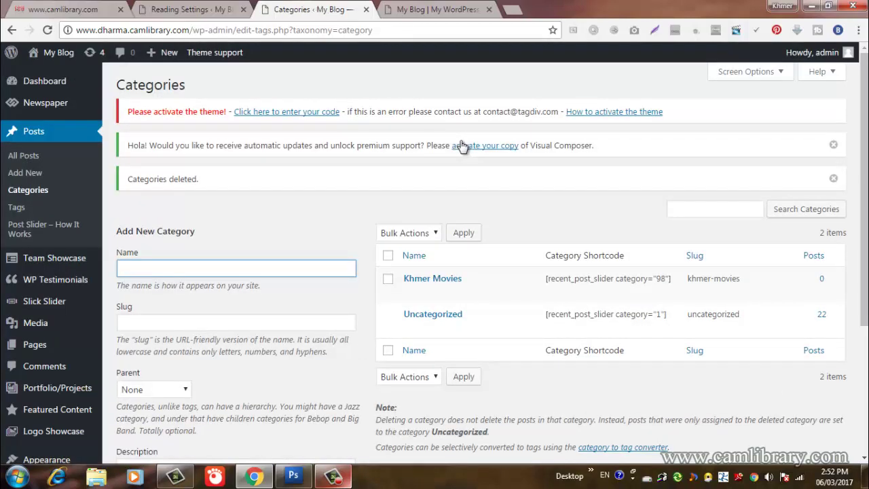
# - Consult the camlibrary.com navigation menu and add the categories American Movies and Thai movies to the dharma site
pyautogui.click(68, 8)
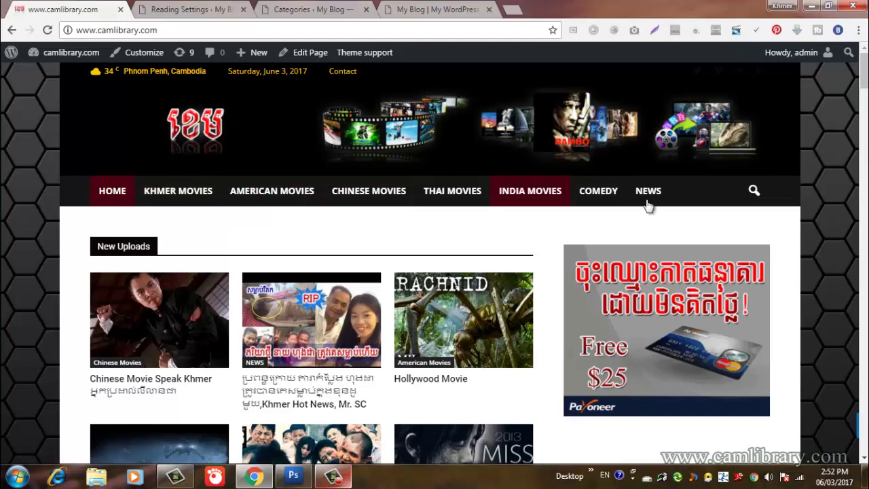
pyautogui.click(282, 9)
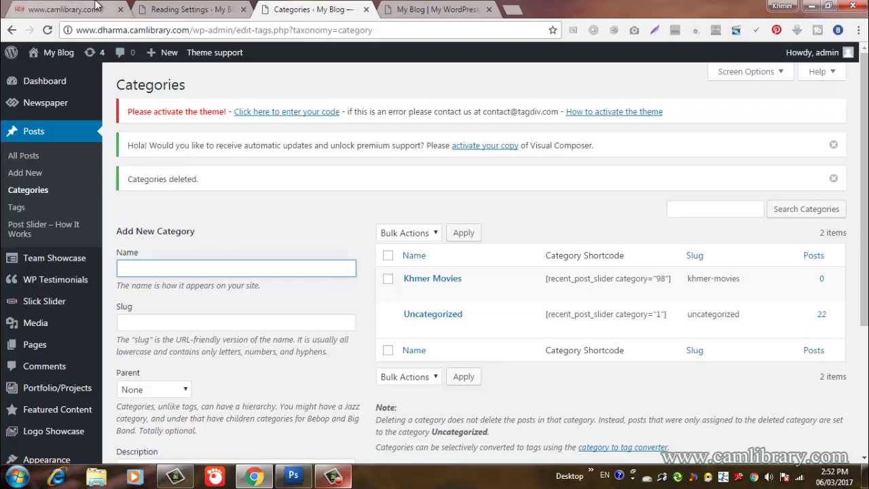
pyautogui.click(96, 5)
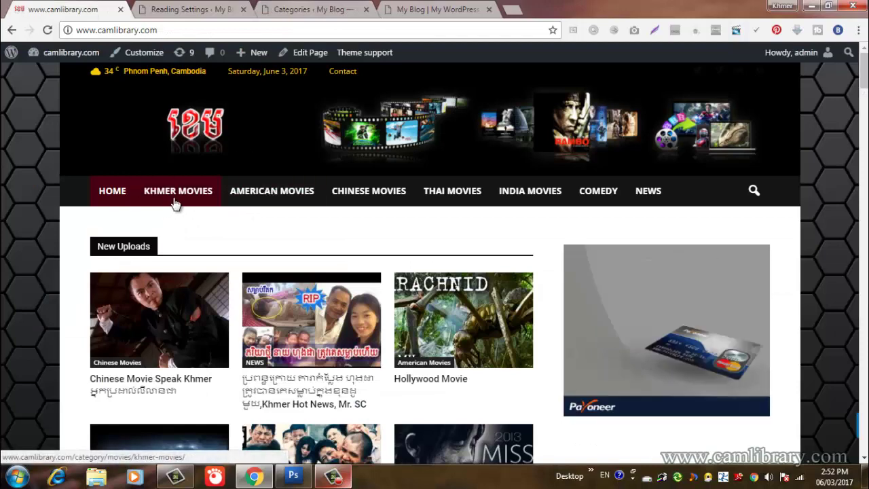
pyautogui.click(305, 10)
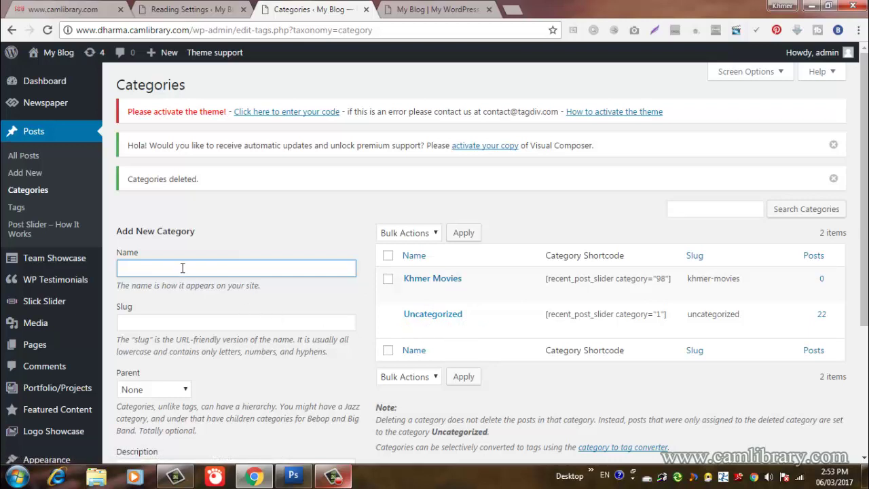
pyautogui.hotkey('ctrl', '1')
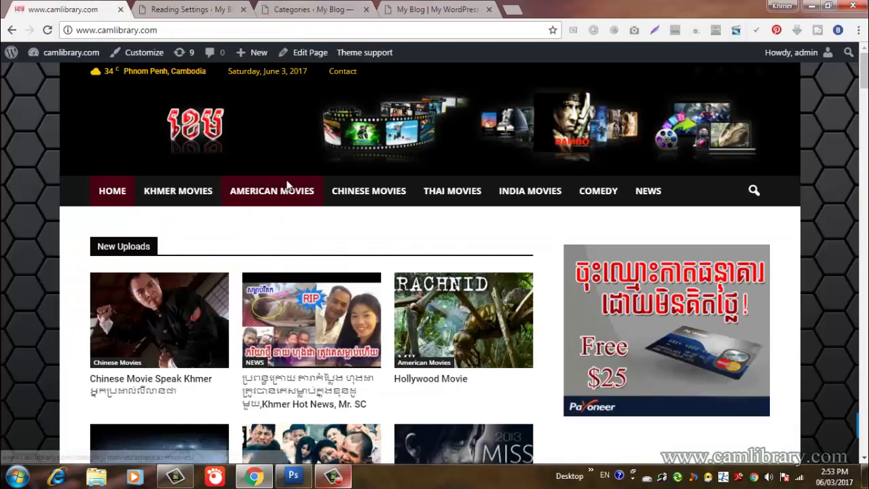
pyautogui.click(323, 7)
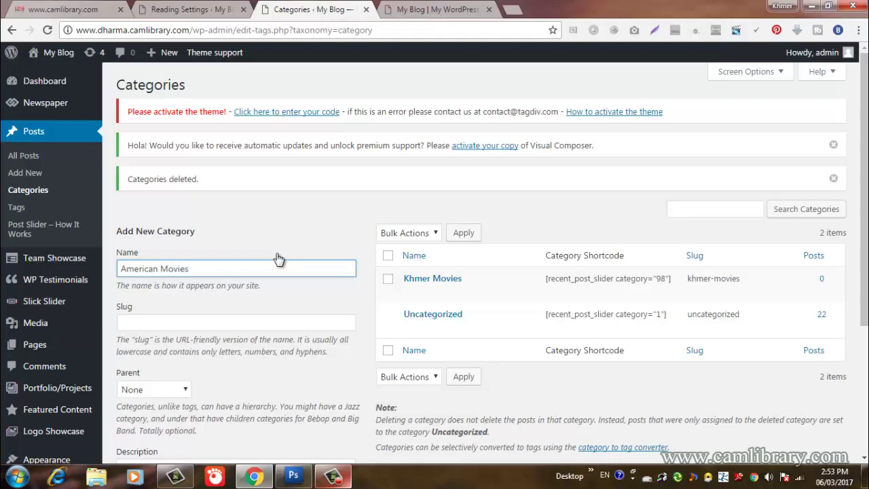
pyautogui.scroll(-2, 281, 265)
pyautogui.click(175, 447)
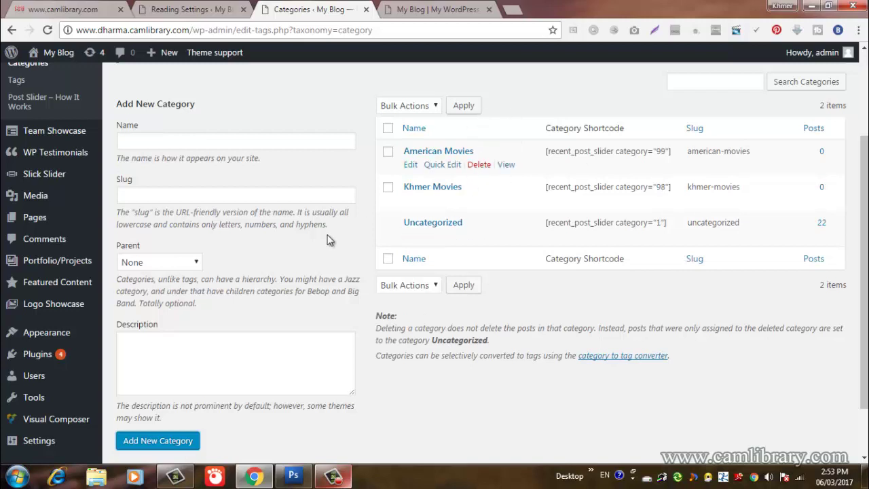
pyautogui.click(230, 141)
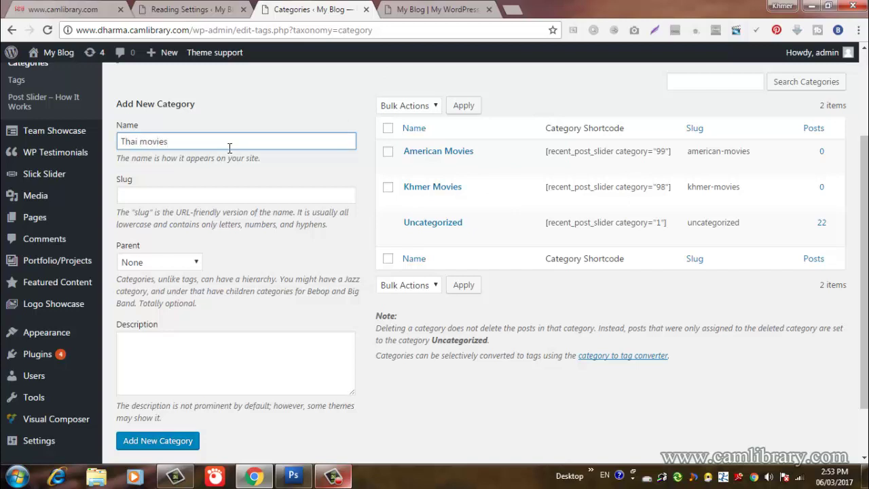
pyautogui.click(179, 443)
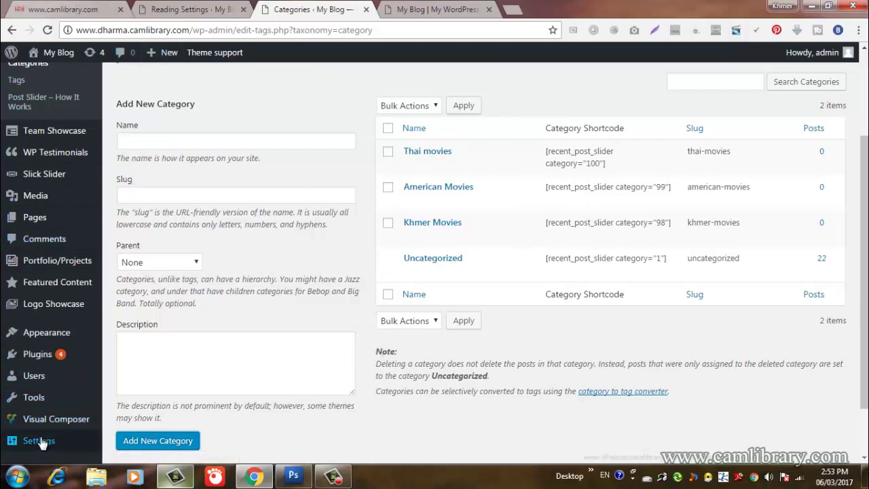
# - Open the dharma site's menu editor and add the American Movies, Khmer Movies and Thai movies categories to Main Menu
pyautogui.moveTo(40, 339)
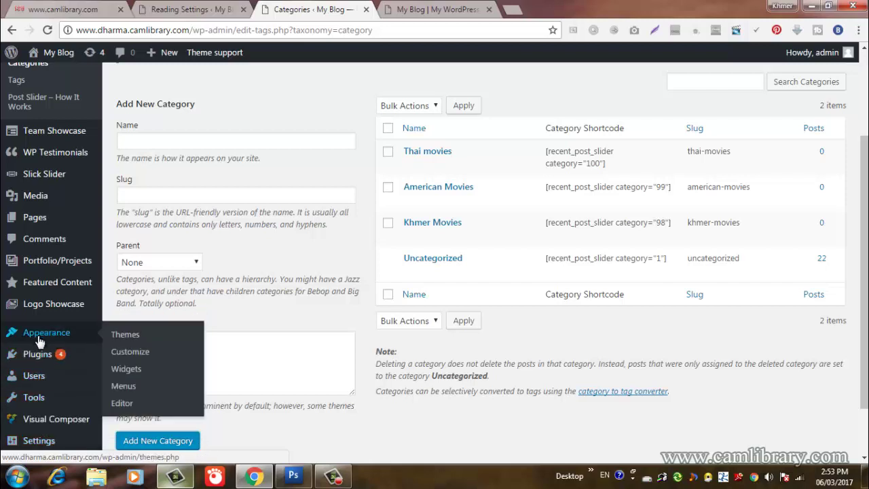
pyautogui.click(123, 389)
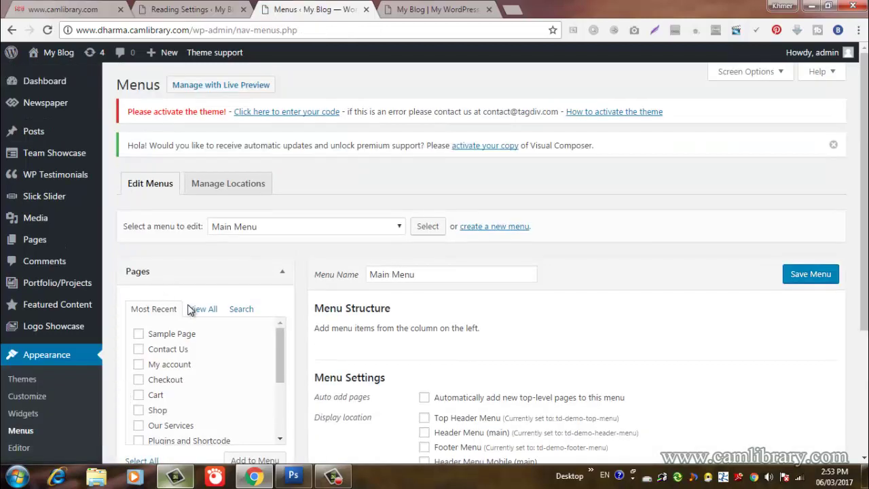
pyautogui.scroll(-4, 307, 289)
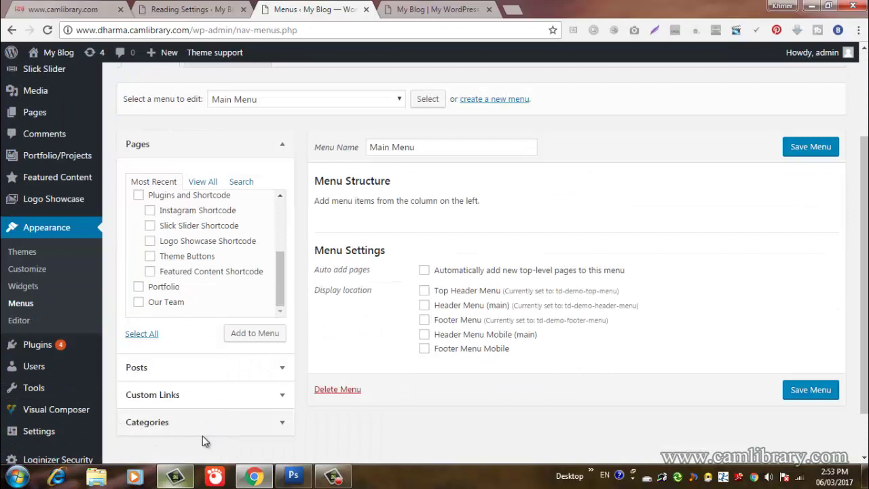
pyautogui.click(183, 422)
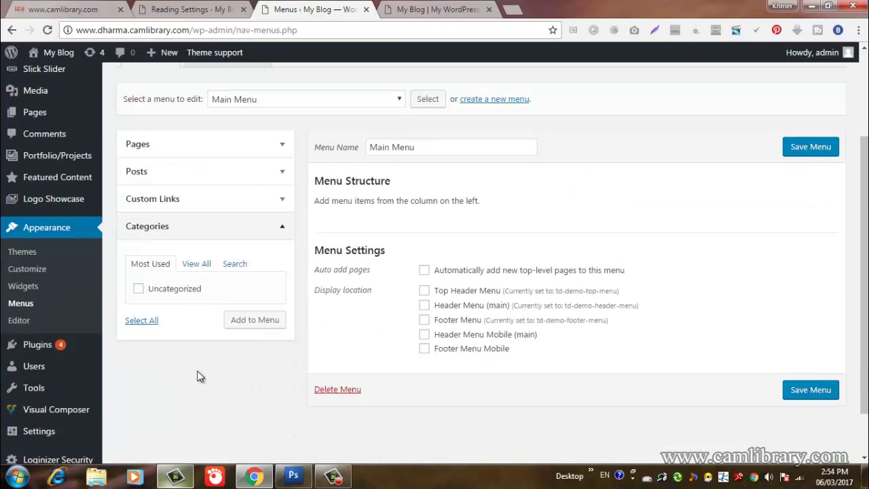
pyautogui.click(201, 266)
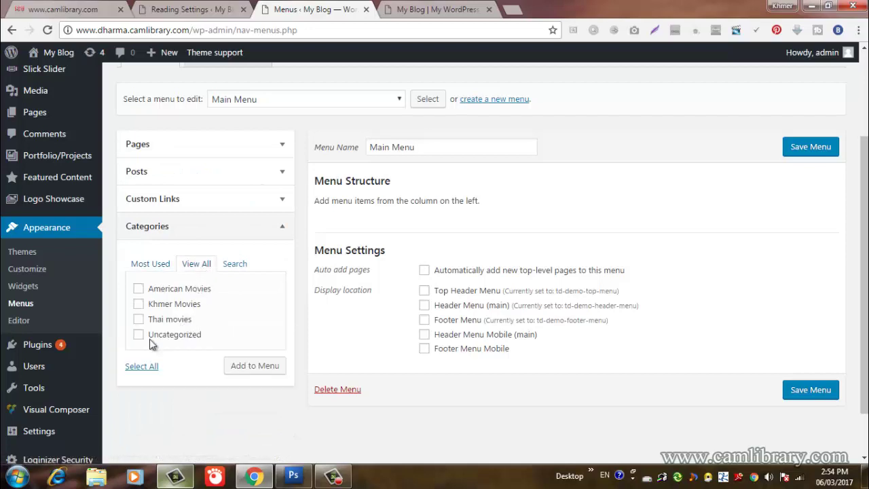
pyautogui.click(136, 289)
pyautogui.click(137, 304)
pyautogui.click(138, 320)
pyautogui.click(58, 8)
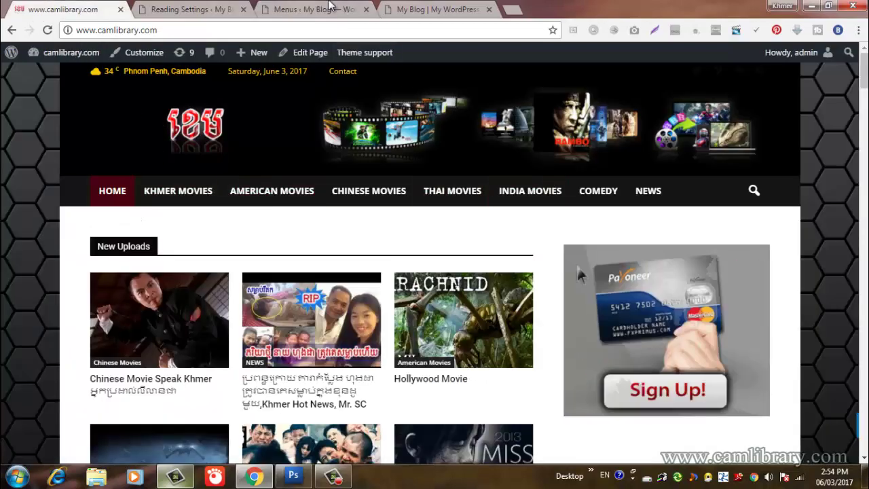
pyautogui.click(339, 9)
pyautogui.click(264, 371)
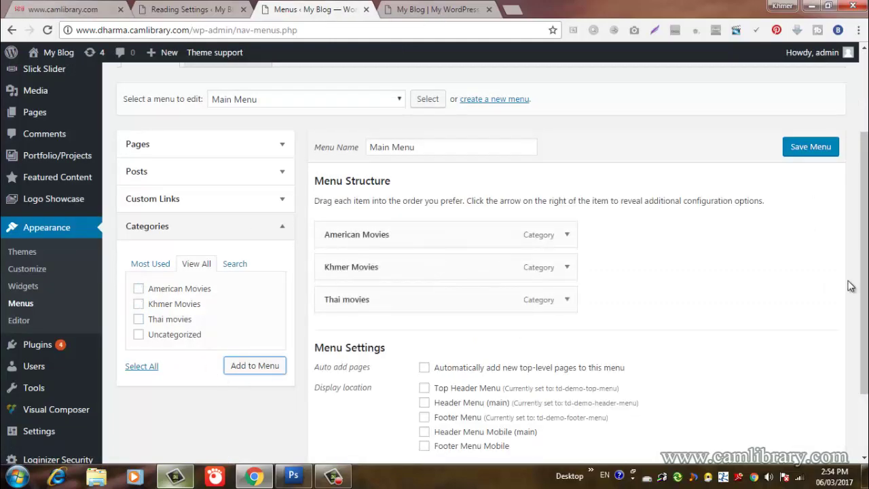
# - Enable automatic adding of new top-level pages for Main Menu and save the menu
pyautogui.scroll(-3, 479, 303)
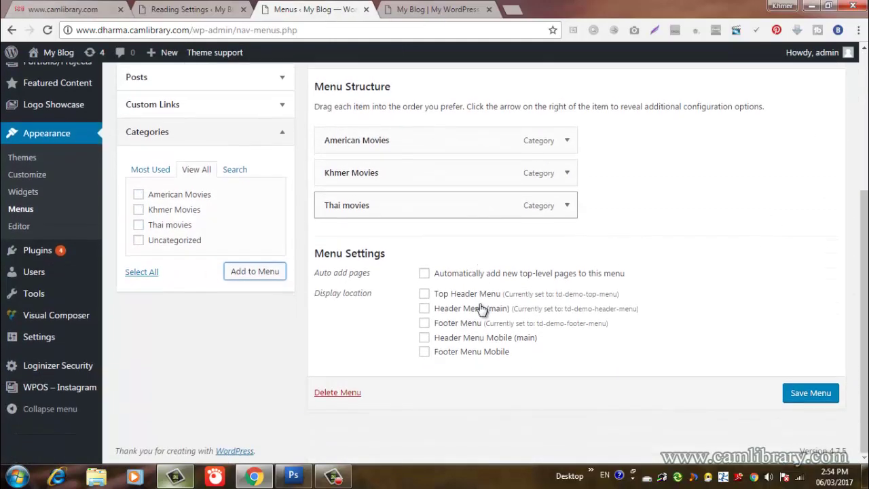
pyautogui.click(424, 274)
pyautogui.click(802, 386)
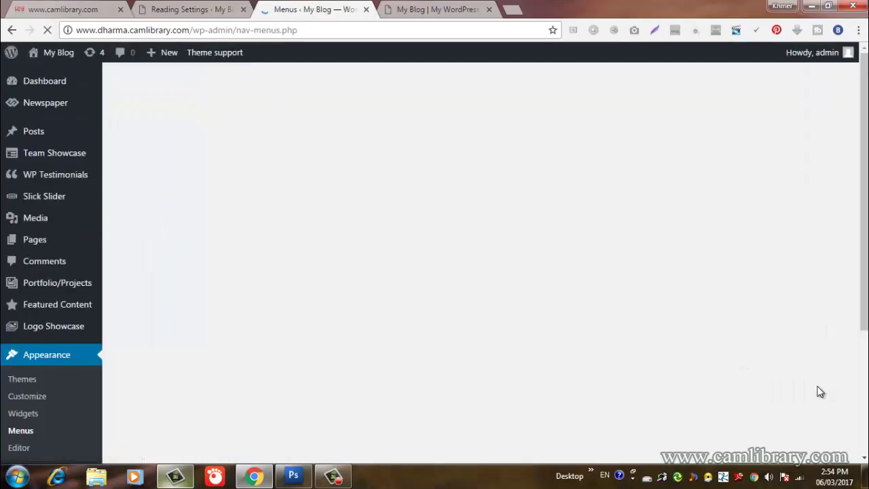
# - Reload the dharma front page and check its header for the Main Menu items
pyautogui.click(441, 10)
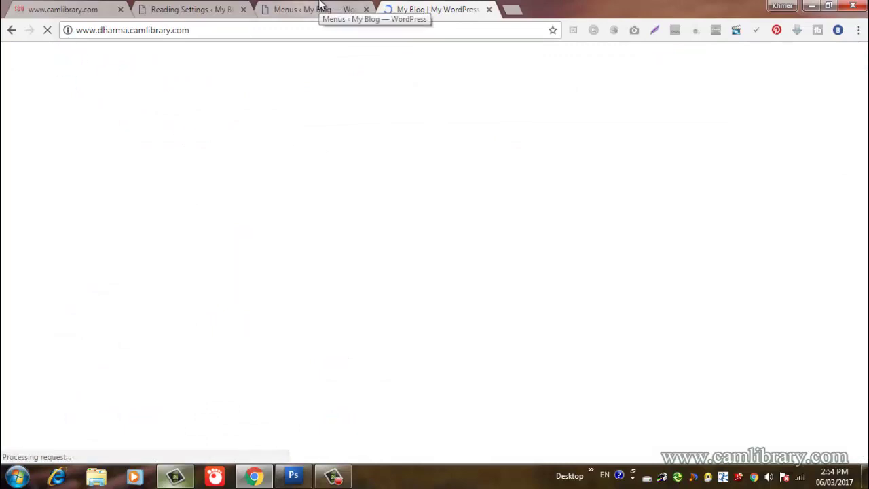
pyautogui.click(321, 6)
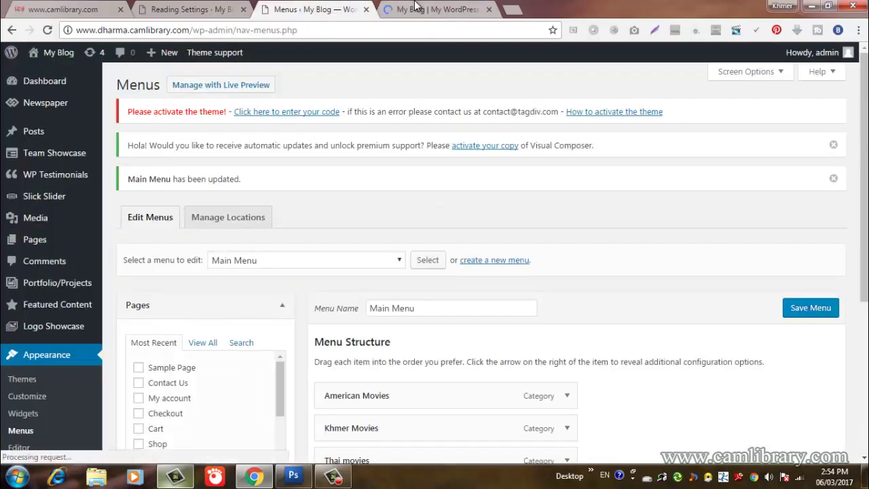
pyautogui.click(415, 7)
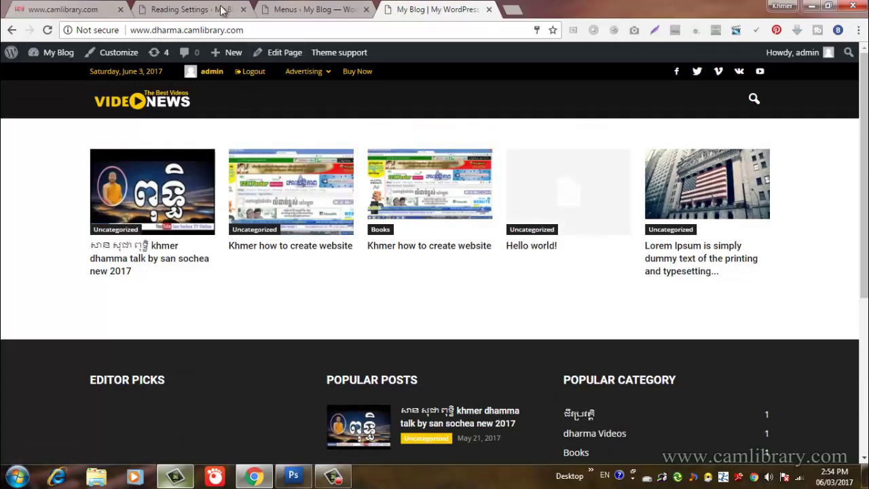
# - Close the Reading Settings page and return to the menu editor for Main Menu
pyautogui.click(191, 7)
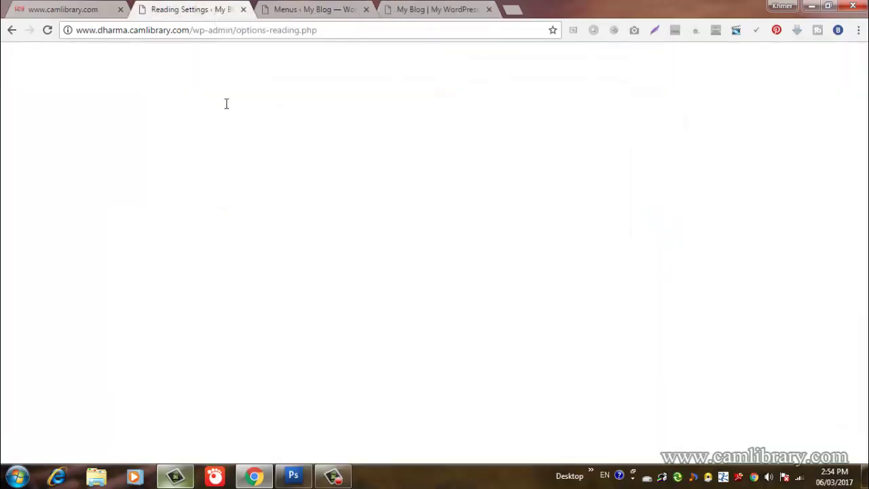
pyautogui.click(264, 15)
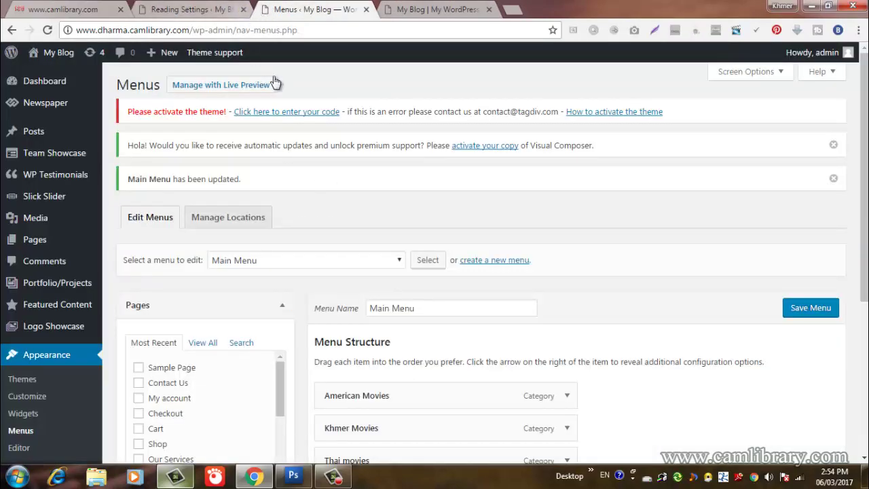
pyautogui.click(243, 10)
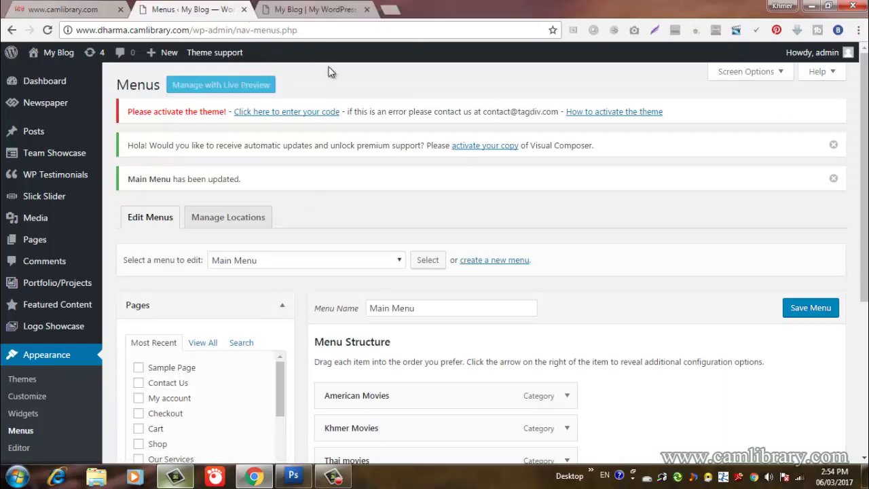
# - Save Main Menu again and reload the dharma front page to check its header for the menu items
pyautogui.click(810, 310)
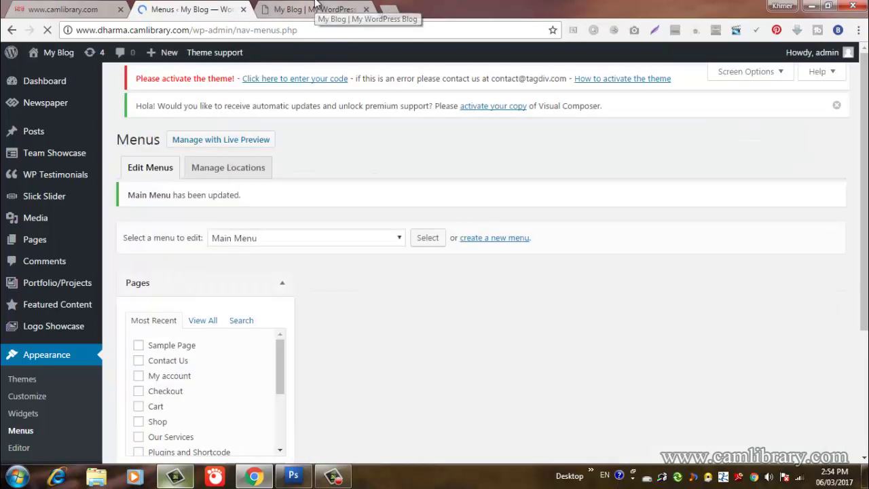
pyautogui.click(314, 5)
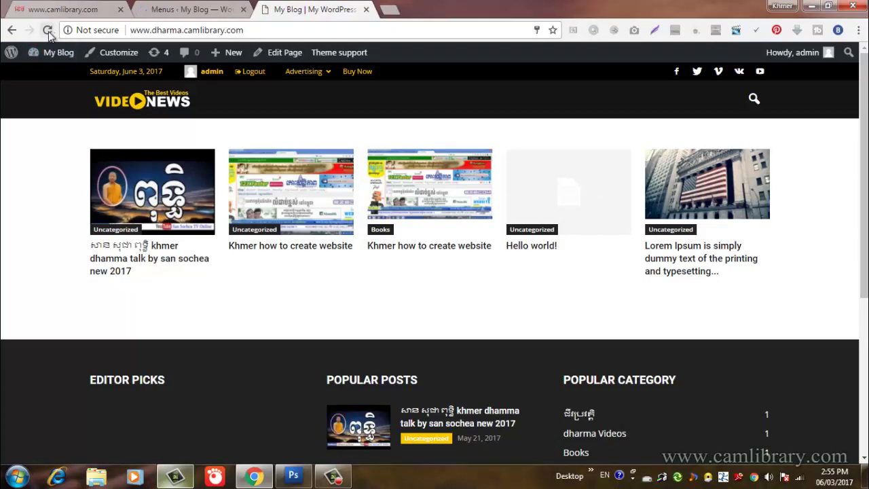
pyautogui.click(48, 30)
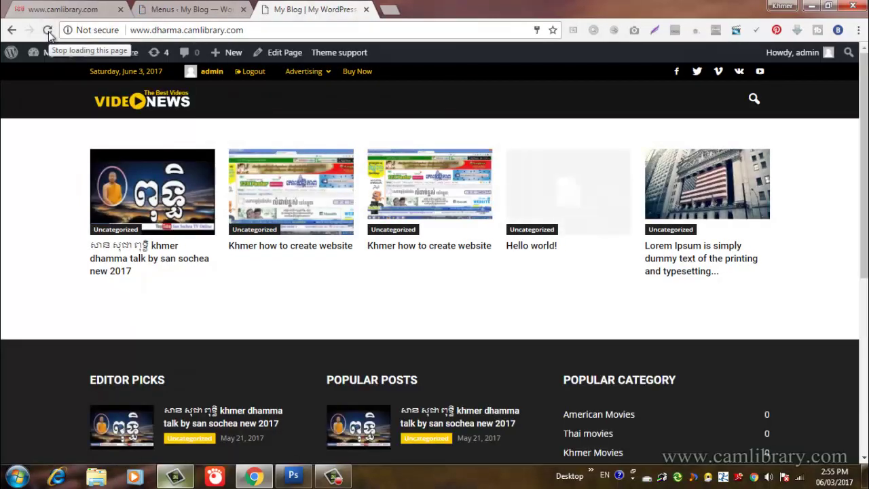
pyautogui.click(47, 32)
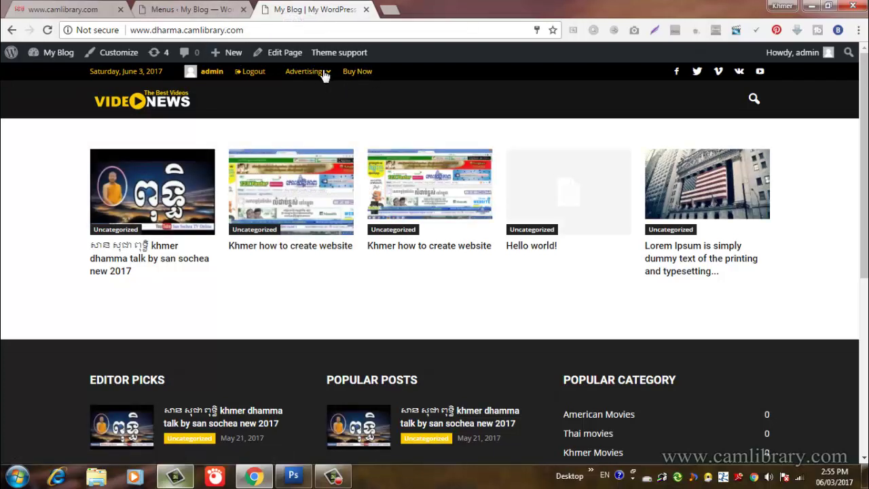
pyautogui.click(205, 6)
pyautogui.scroll(-2, 374, 231)
pyautogui.scroll(-2, 373, 228)
pyautogui.click(315, 10)
pyautogui.click(49, 29)
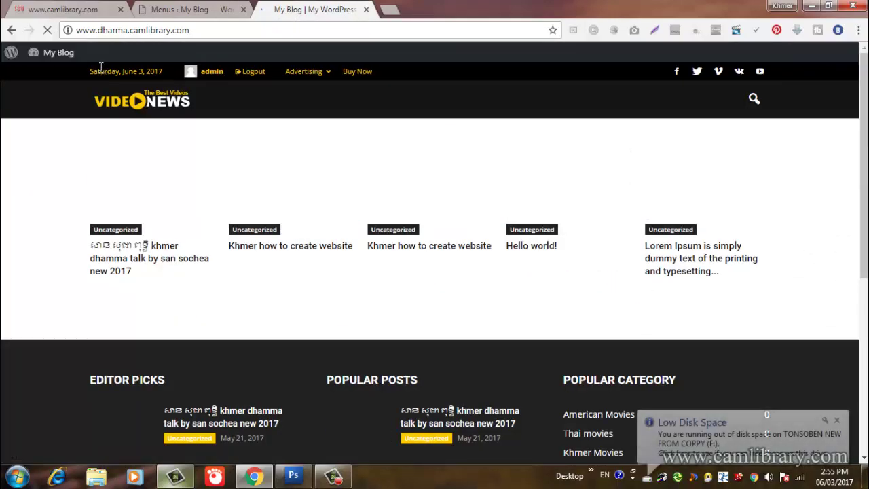
# - Assign Main Menu to the Top Header Menu display location, save it and check the reloaded front page
pyautogui.click(197, 8)
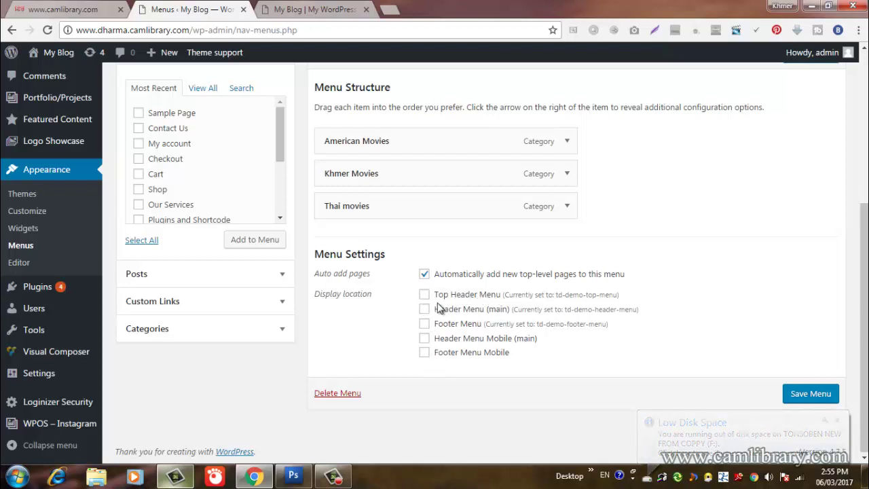
pyautogui.click(838, 395)
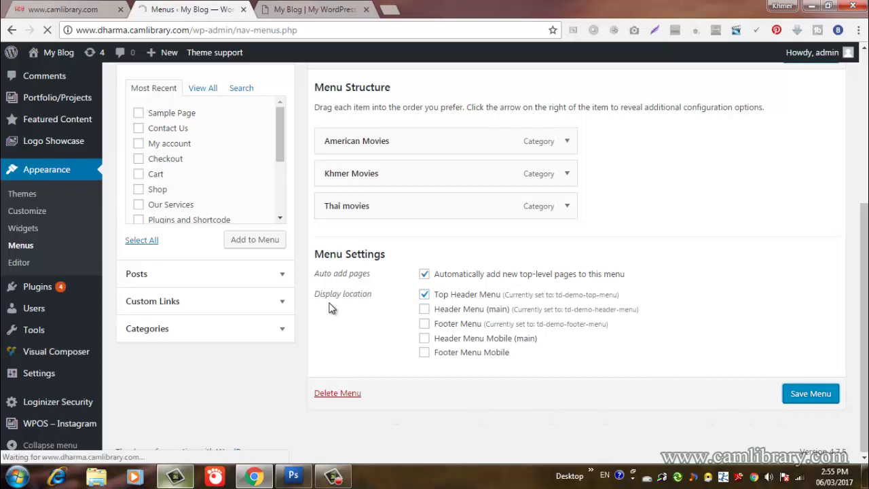
pyautogui.click(312, 10)
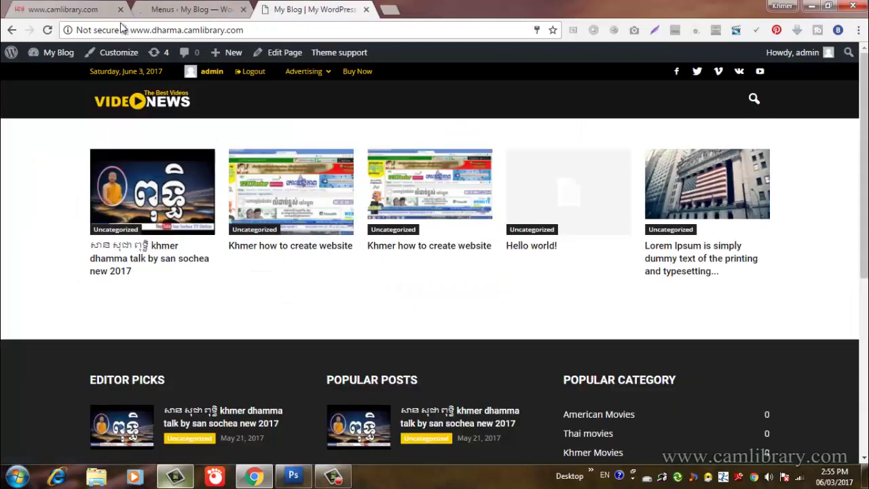
pyautogui.click(46, 31)
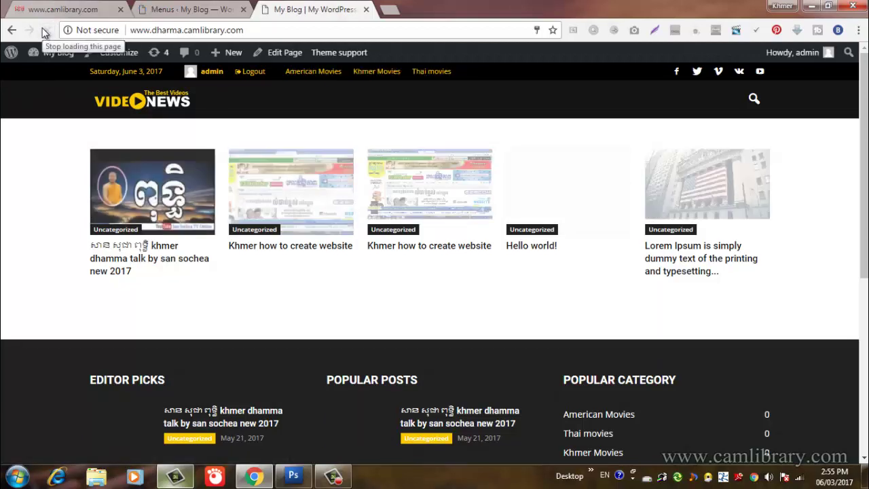
pyautogui.click(46, 31)
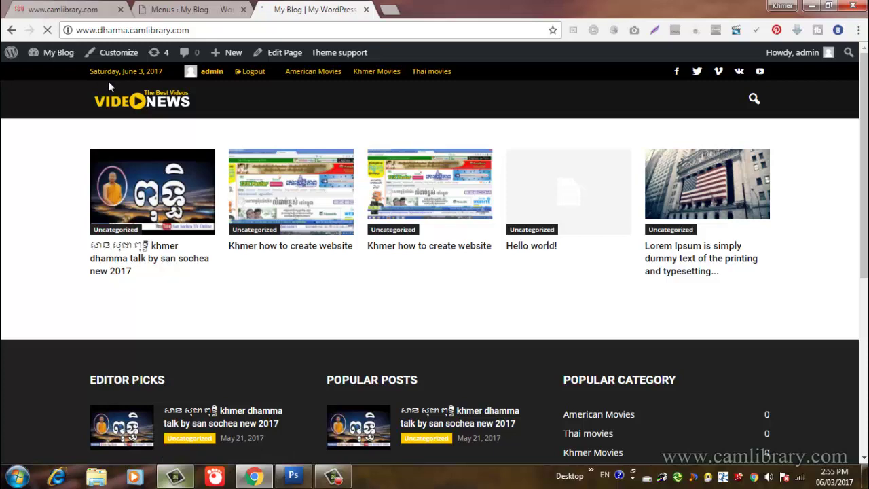
# - Add Header Menu (main) as a Main Menu display location, disable automatic adding of top-level pages and save the menu
pyautogui.click(198, 6)
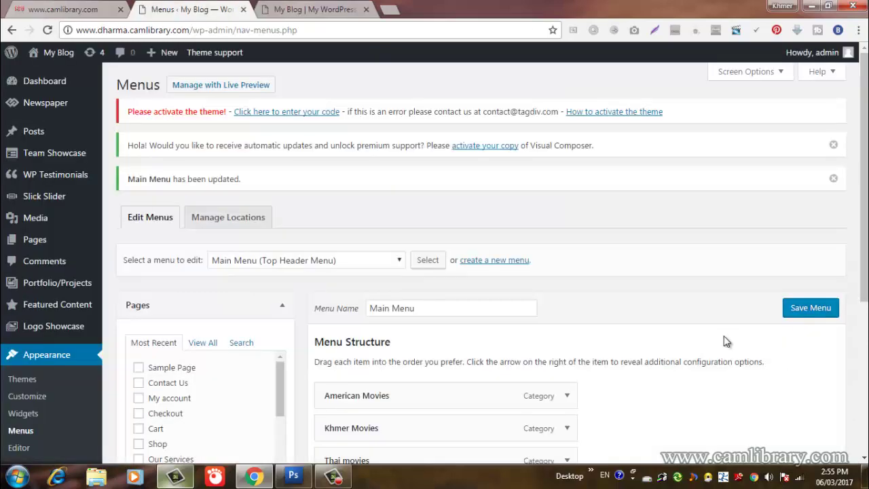
pyautogui.scroll(-4, 631, 291)
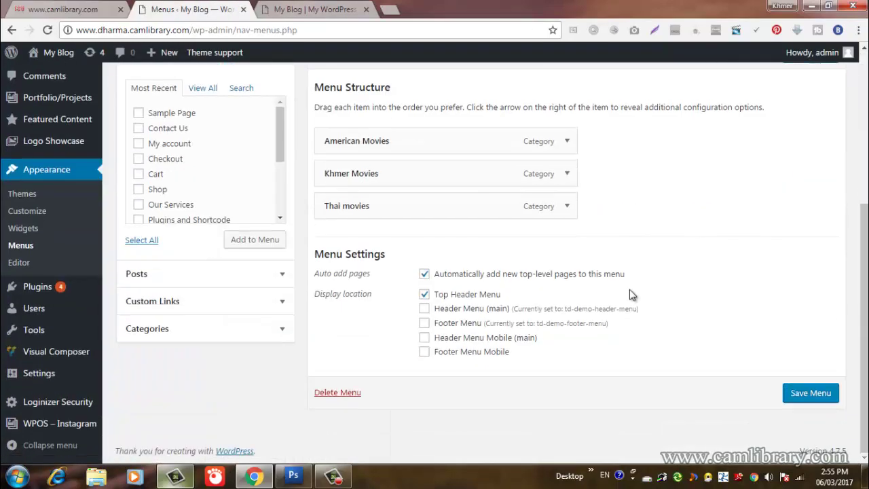
pyautogui.click(446, 311)
pyautogui.click(455, 275)
pyautogui.click(806, 395)
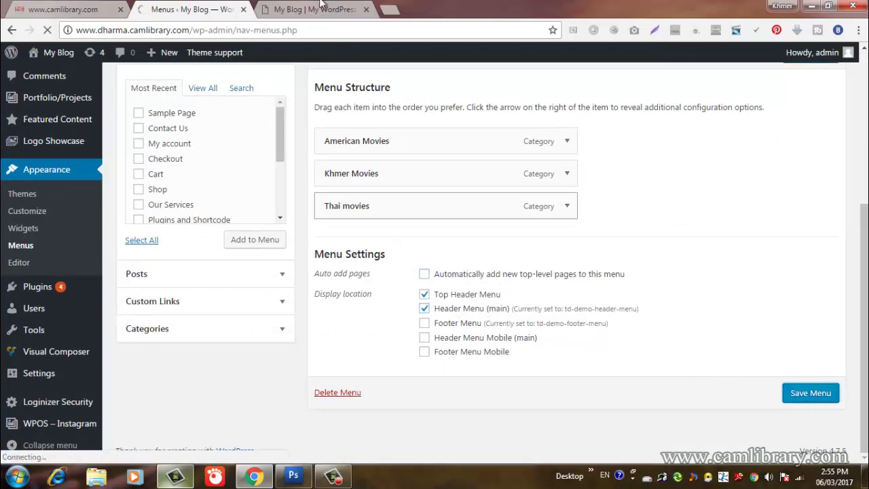
# - Reload the dharma front page and compare its header menus with the display locations set for Main Menu
pyautogui.click(298, 11)
pyautogui.click(232, 14)
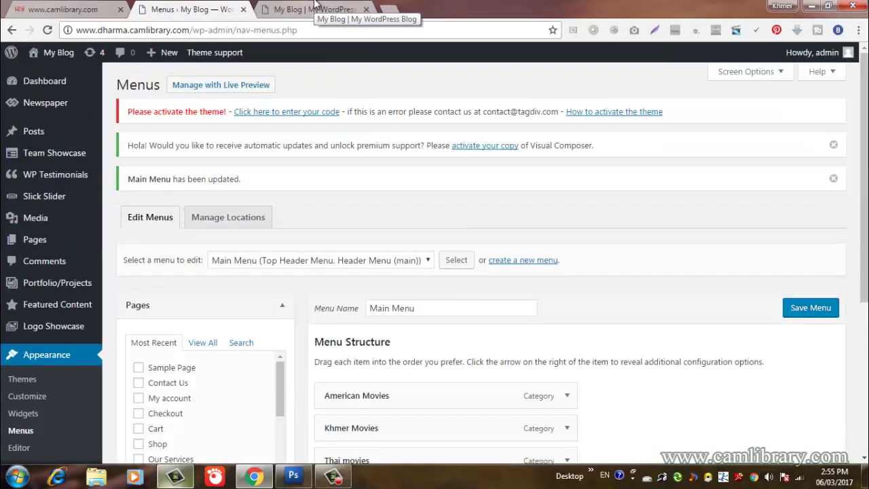
pyautogui.click(313, 5)
pyautogui.click(48, 29)
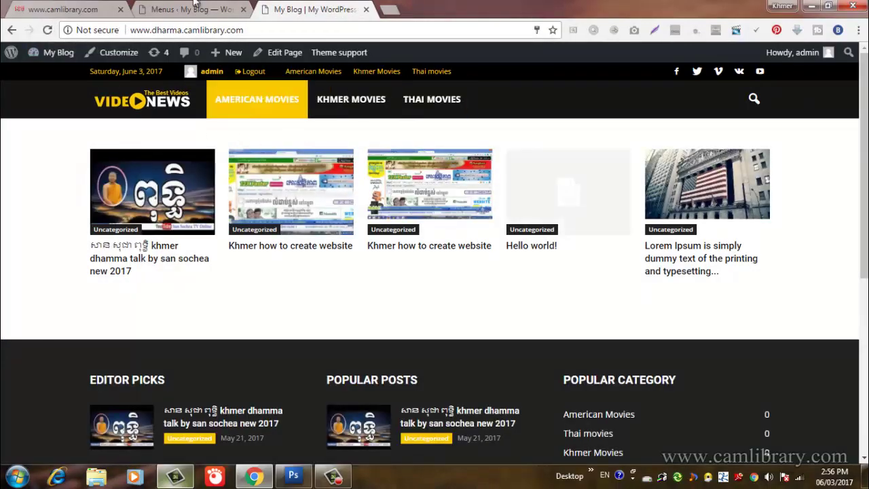
pyautogui.click(173, 6)
pyautogui.scroll(-4, 299, 232)
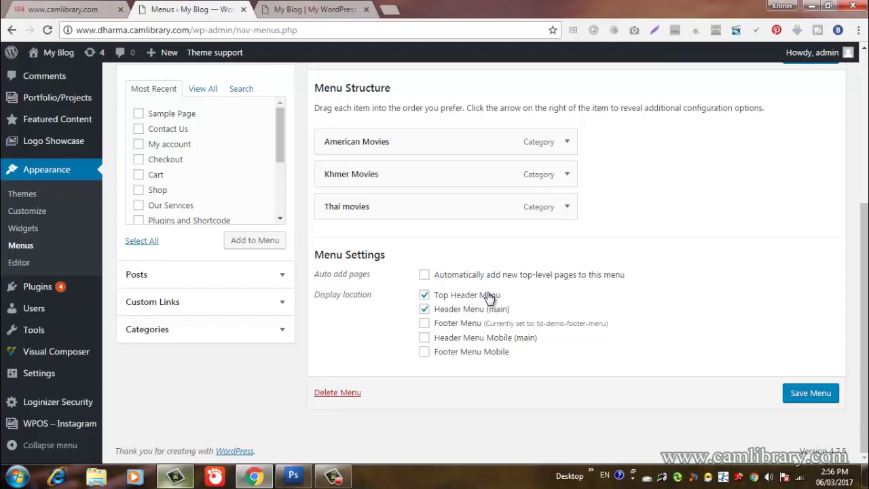
pyautogui.click(279, 8)
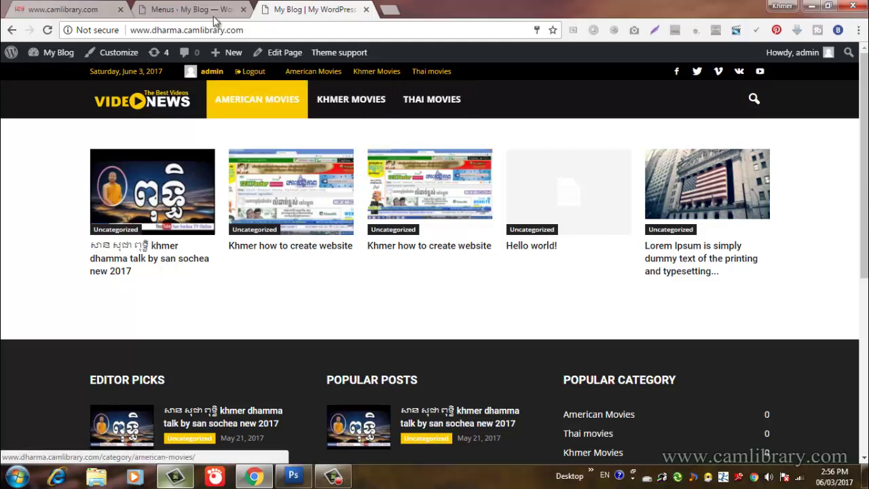
pyautogui.click(186, 8)
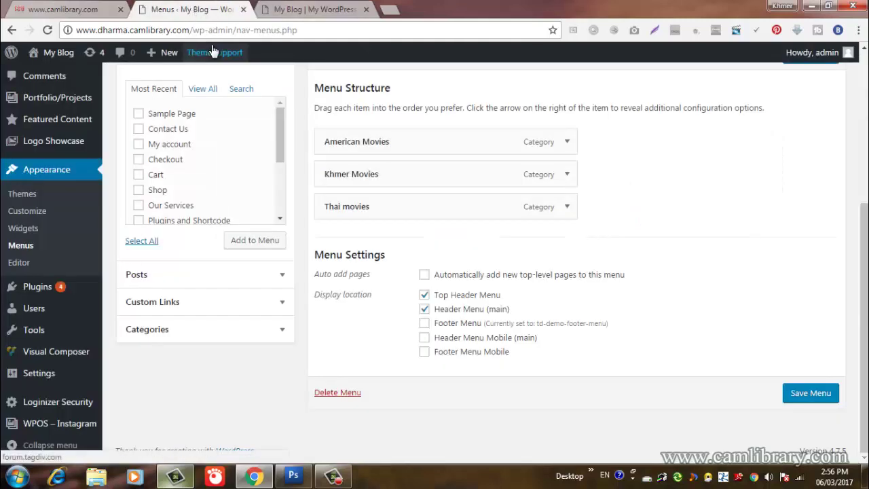
# - Review the order of the Main Menu items and look at the camlibrary.com site for reference
pyautogui.scroll(2, 585, 168)
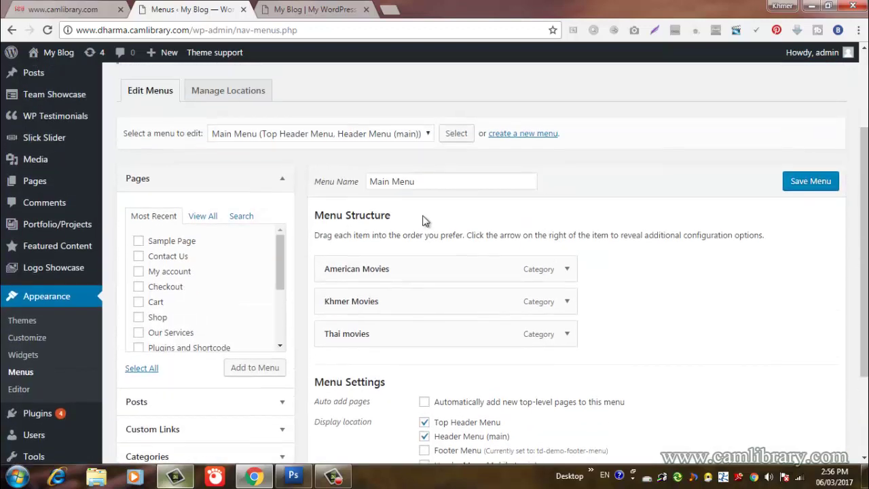
pyautogui.moveTo(416, 275); pyautogui.dragTo(398, 287)
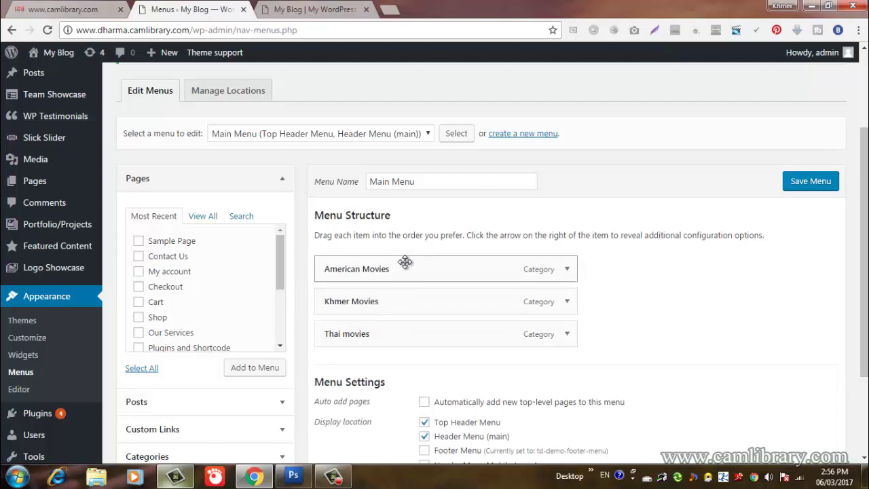
pyautogui.moveTo(409, 299); pyautogui.dragTo(380, 296)
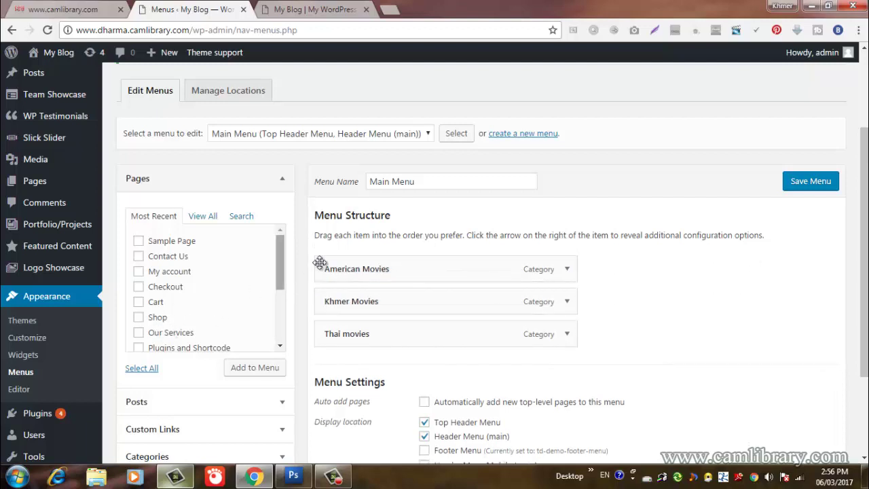
pyautogui.hotkey('ctrl', '1')
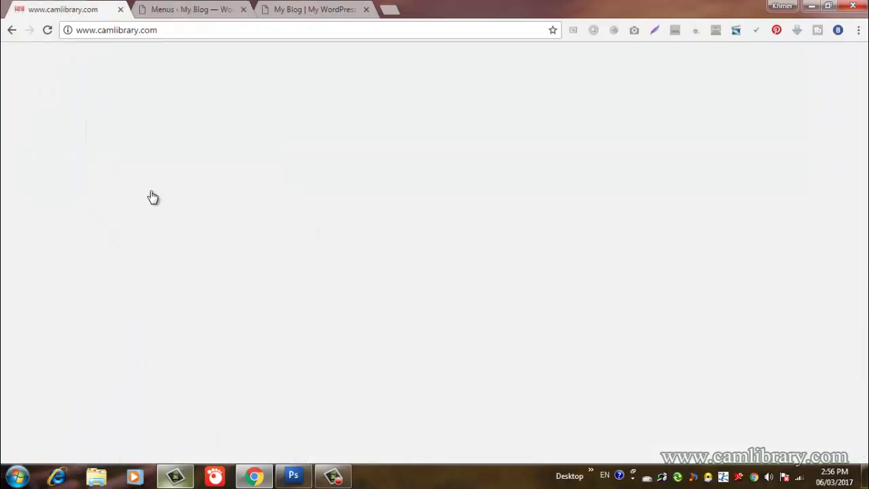
pyautogui.click(174, 5)
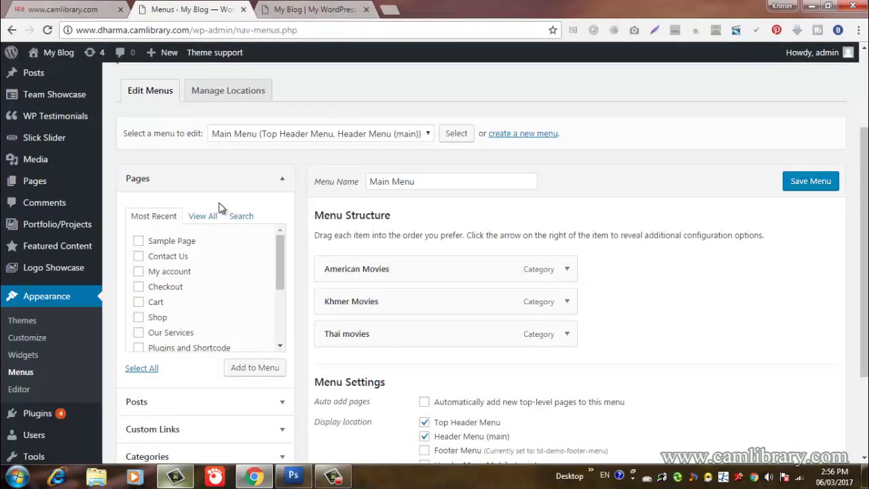
# - Add the HOME page to Main Menu, place it above American Movies and save the menu
pyautogui.moveTo(279, 285); pyautogui.dragTo(278, 331)
pyautogui.moveTo(281, 286); pyautogui.dragTo(290, 229)
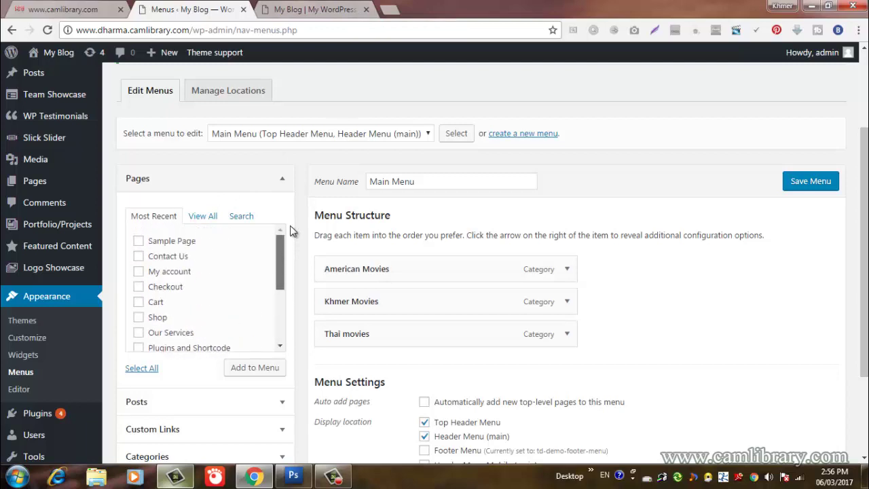
pyautogui.click(203, 215)
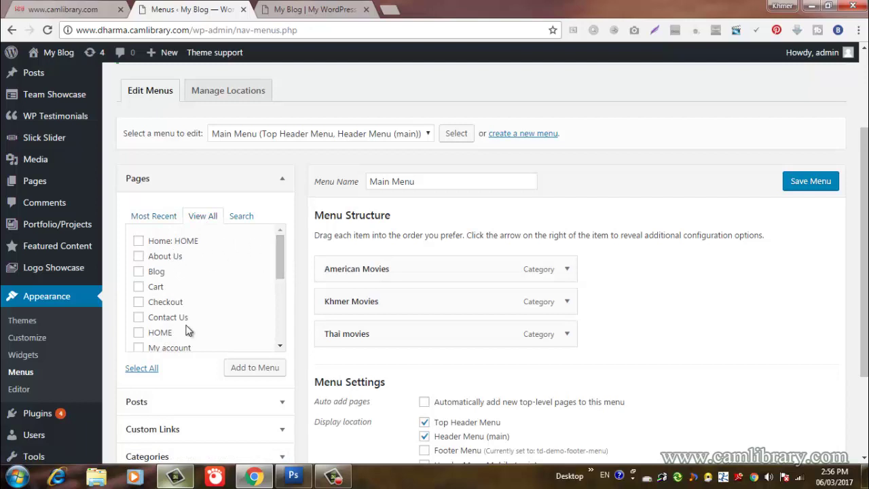
pyautogui.moveTo(282, 265); pyautogui.dragTo(282, 272)
pyautogui.click(139, 310)
pyautogui.click(236, 374)
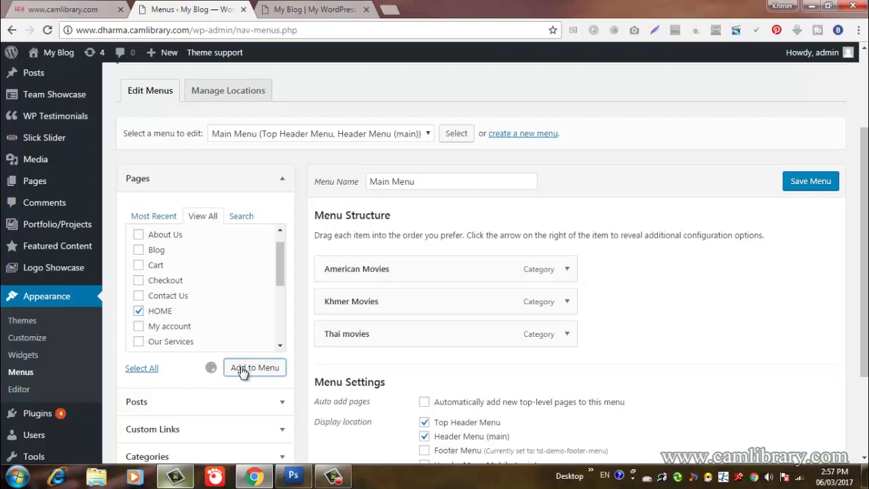
pyautogui.moveTo(393, 362); pyautogui.dragTo(394, 259)
pyautogui.click(816, 185)
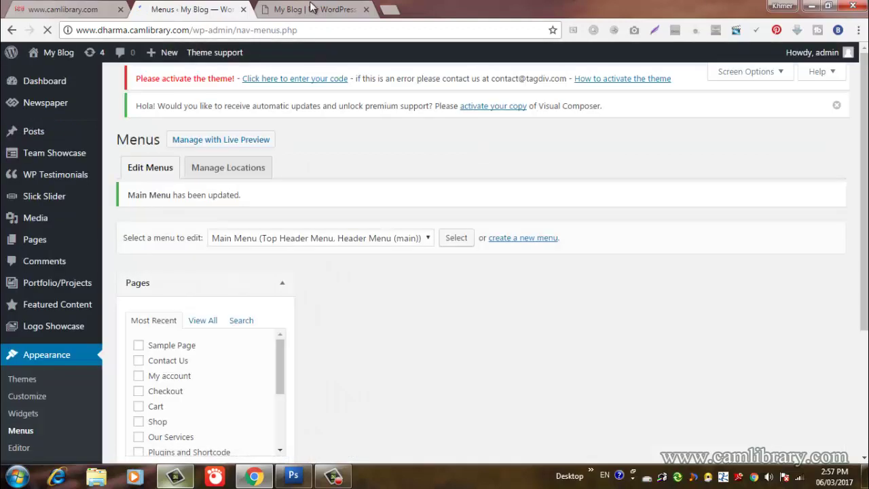
# - Reload the dharma front page and compare its header items with the Main Menu structure and display locations
pyautogui.click(313, 9)
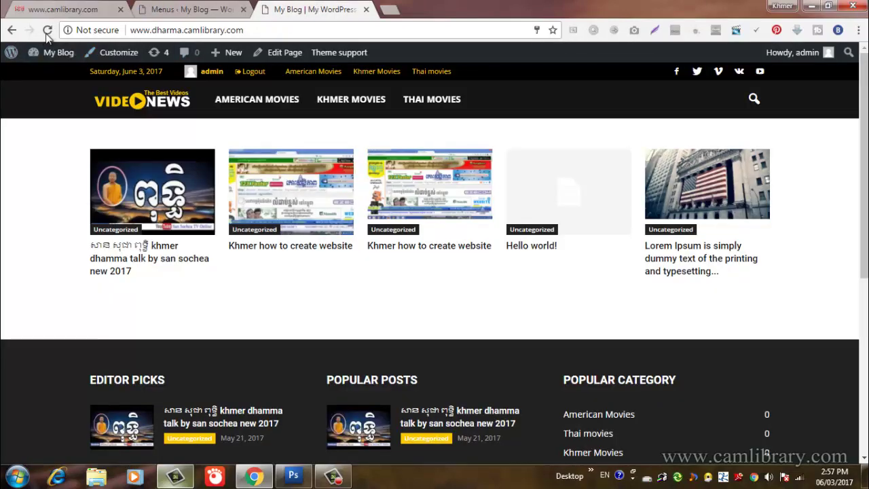
pyautogui.click(46, 54)
pyautogui.moveTo(46, 56)
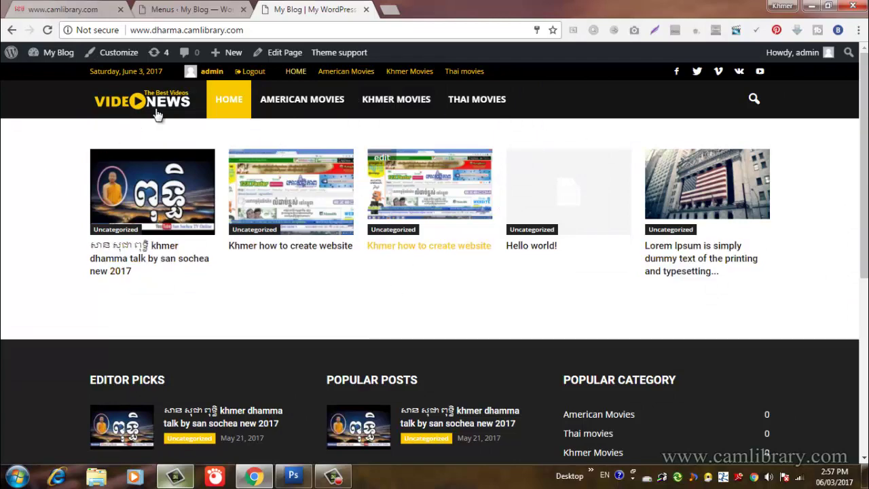
pyautogui.click(200, 5)
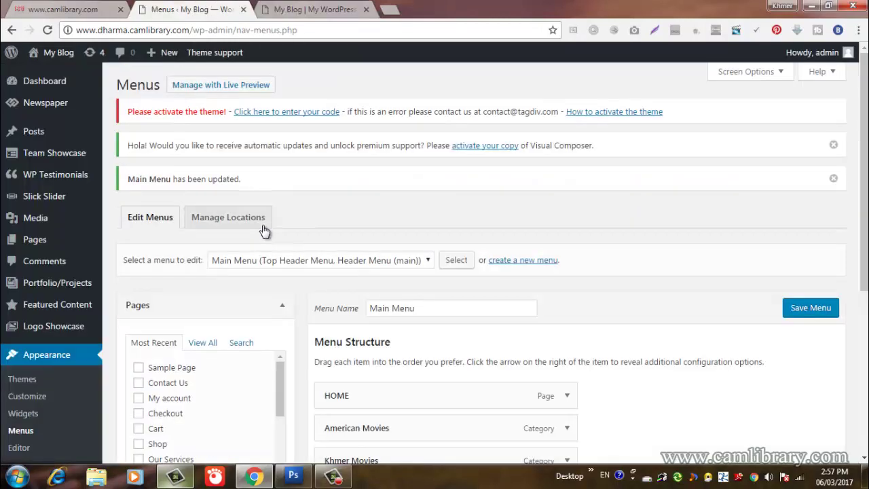
pyautogui.scroll(-5, 262, 225)
pyautogui.scroll(-2, 262, 224)
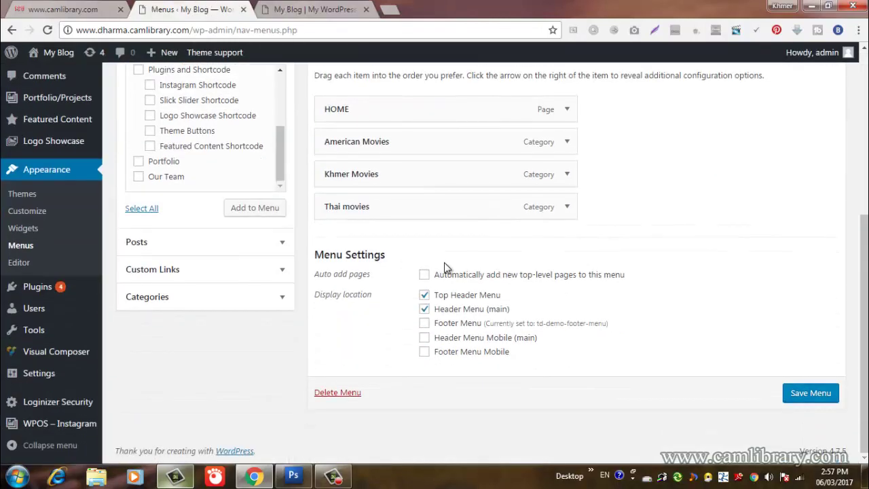
pyautogui.click(312, 9)
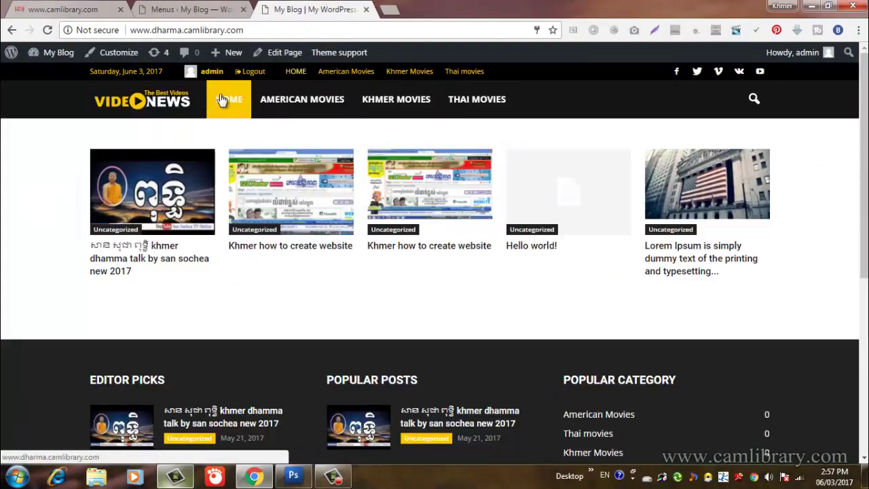